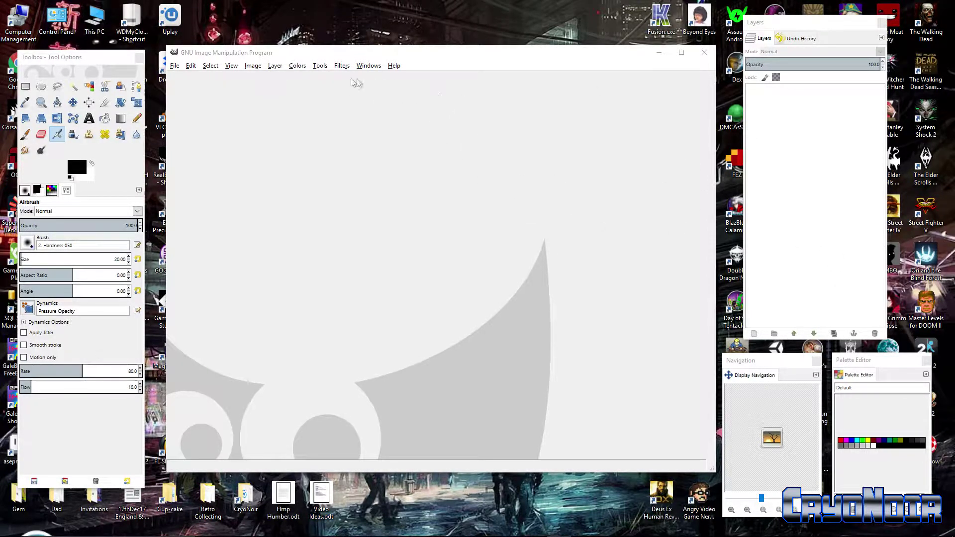
click(369, 66)
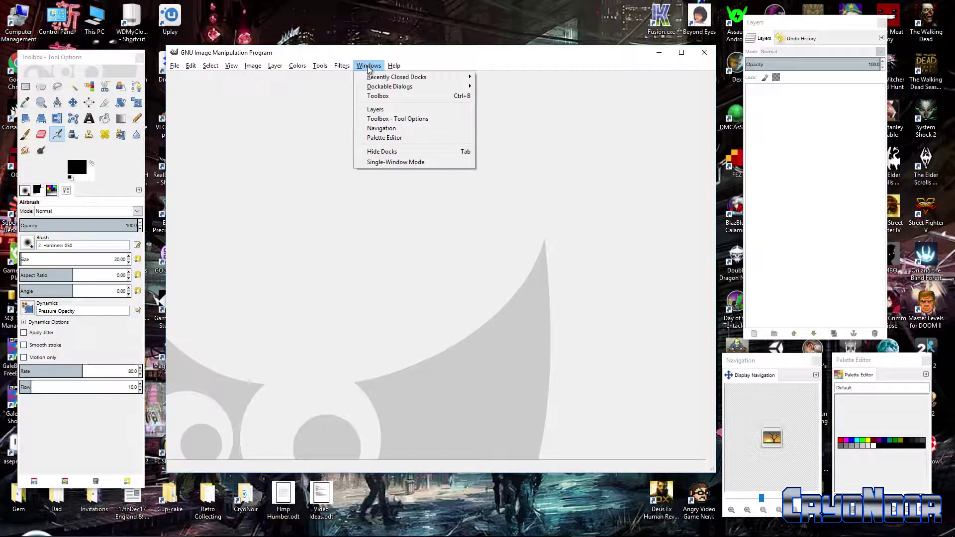
mouse_move(404, 89)
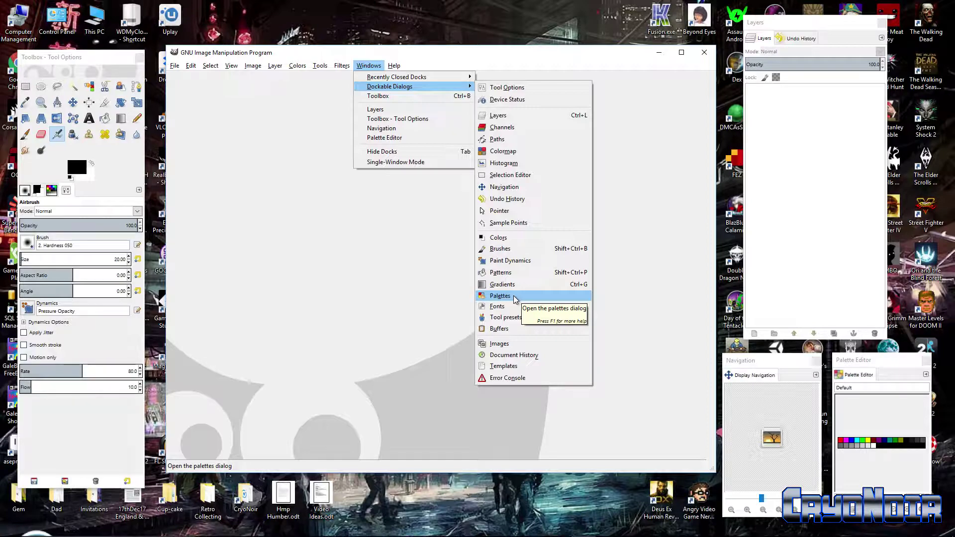
click(500, 63)
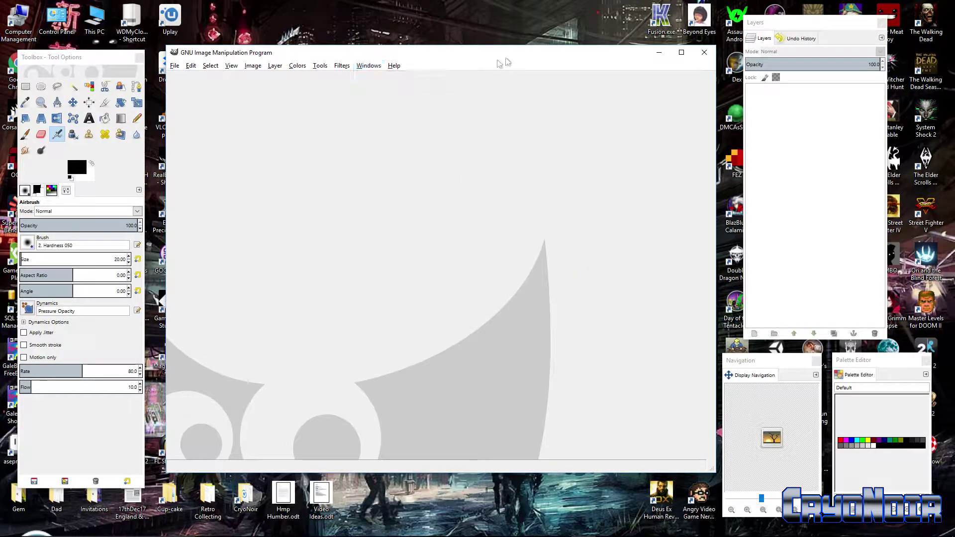
Step: Create a new blank image 640 × 400 pixels in size
click(175, 67)
mouse_move(196, 72)
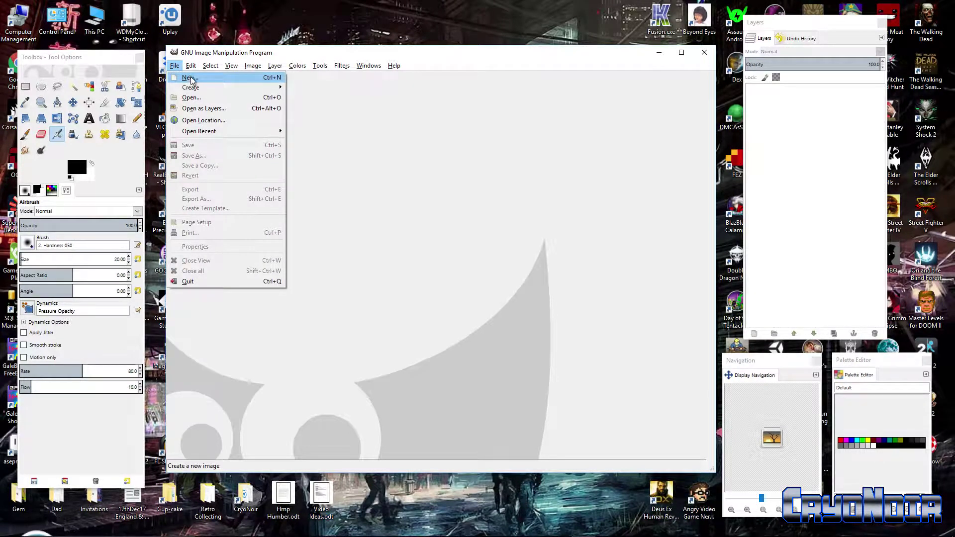
click(191, 78)
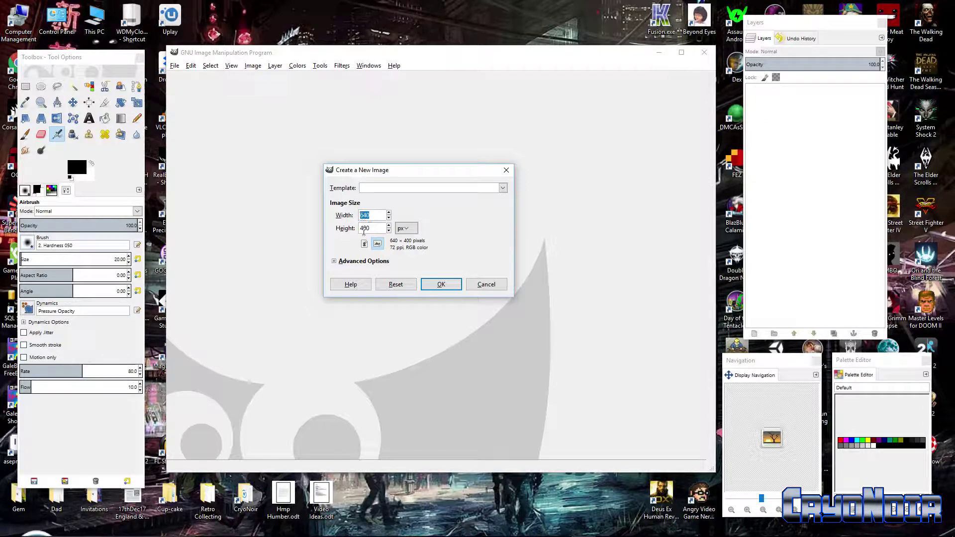
click(440, 285)
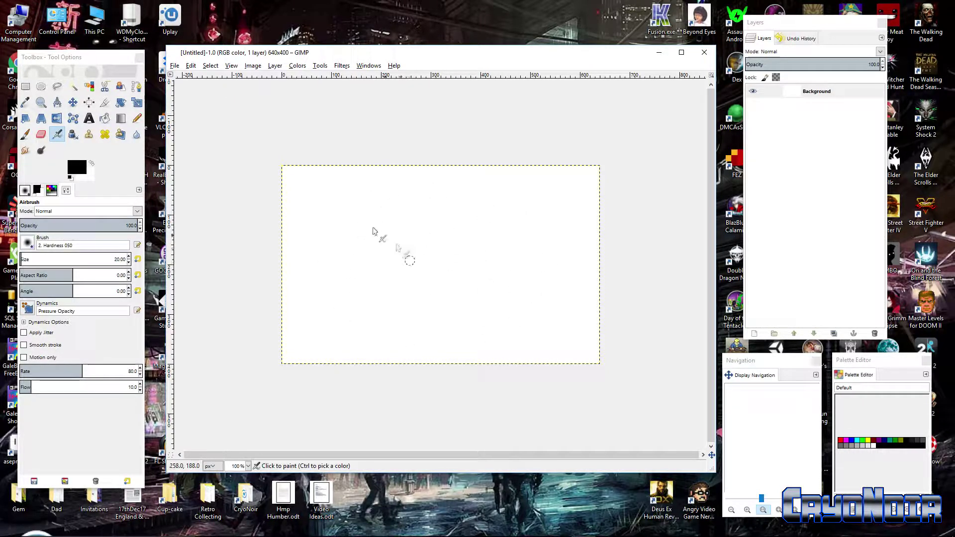
Step: Bucket-fill the background layer with black, and refill it with the red foreground colour c33f3f
click(104, 118)
click(437, 313)
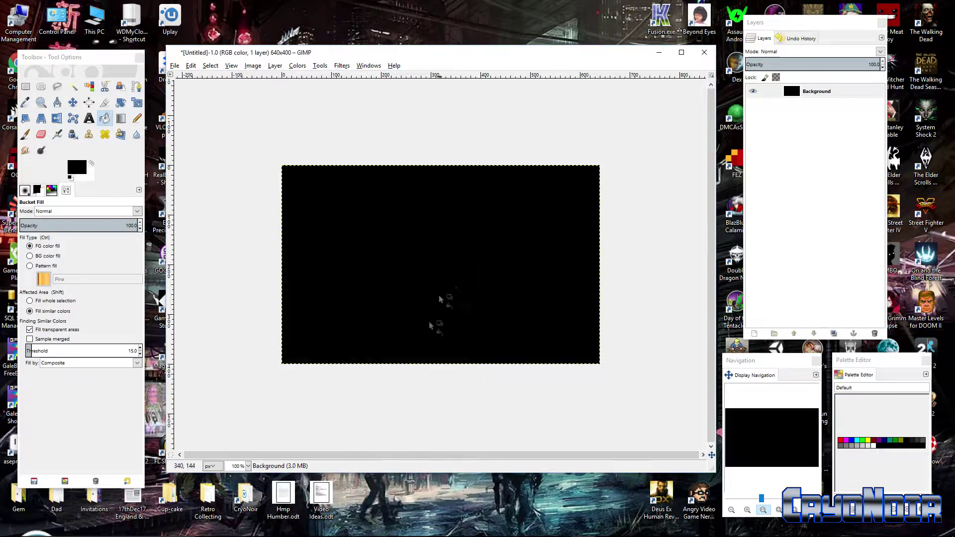
click(82, 169)
click(686, 332)
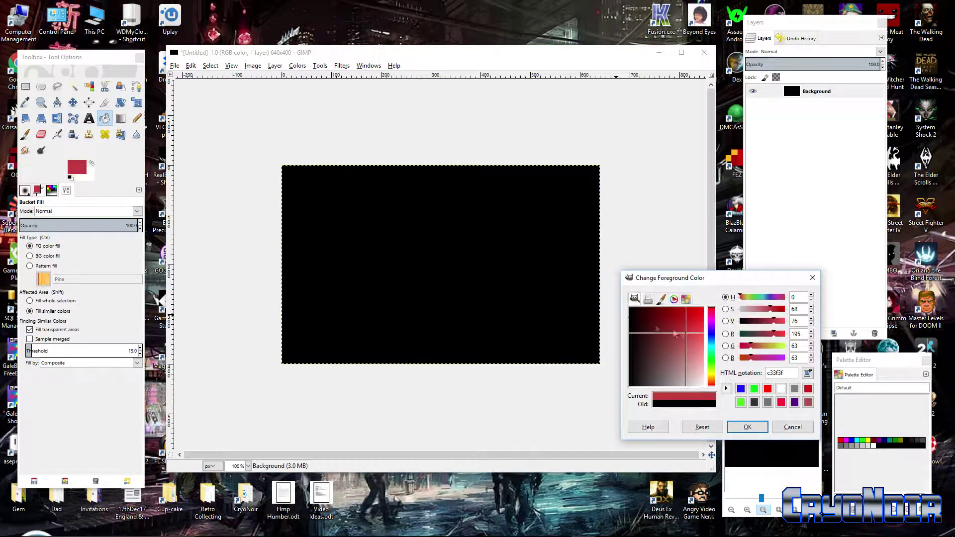
click(503, 309)
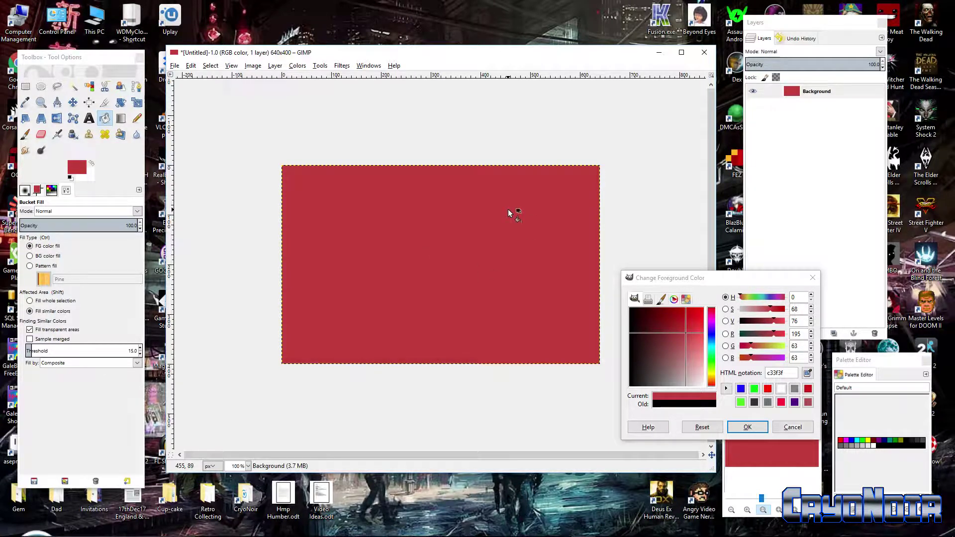
click(747, 426)
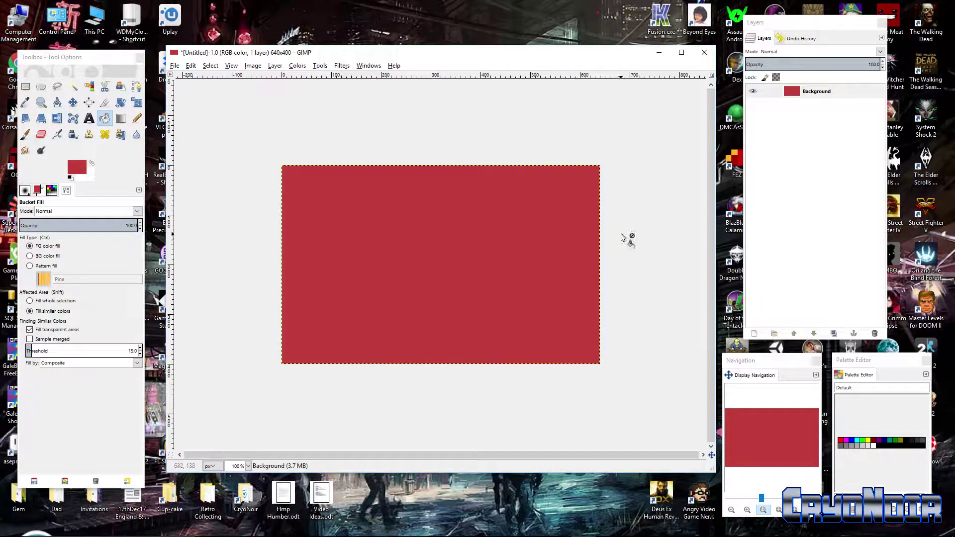
Step: Add a new 640 × 400 px layer with transparency fill above the background
right_click(795, 112)
click(785, 124)
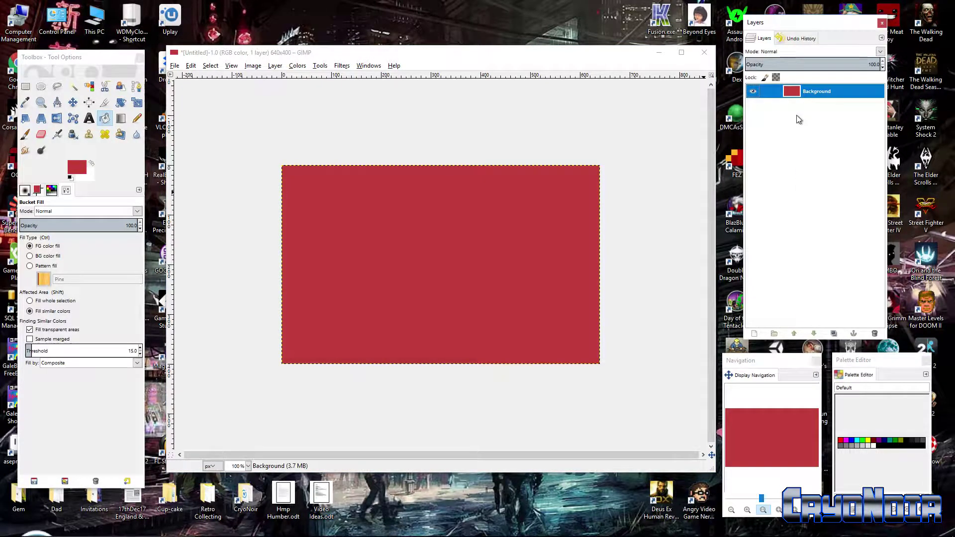
right_click(797, 116)
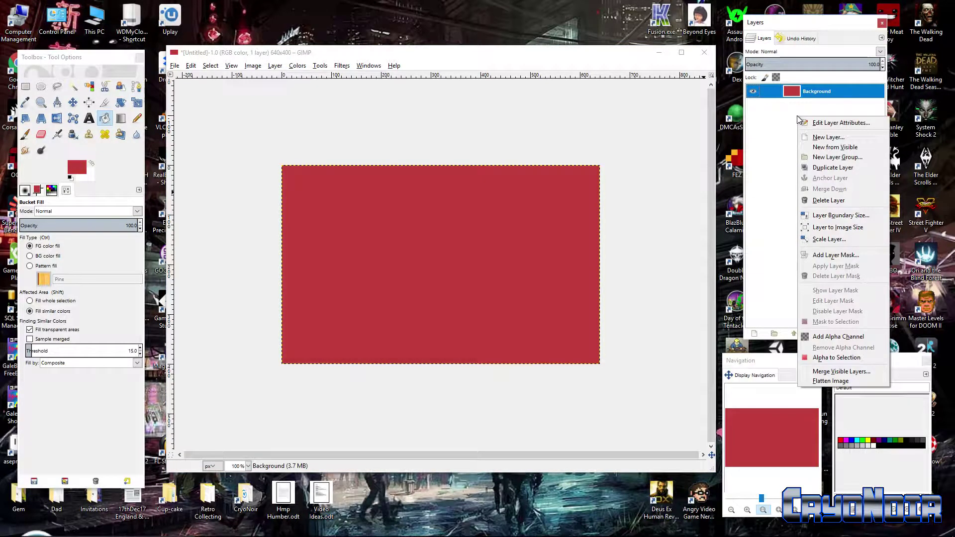
click(839, 138)
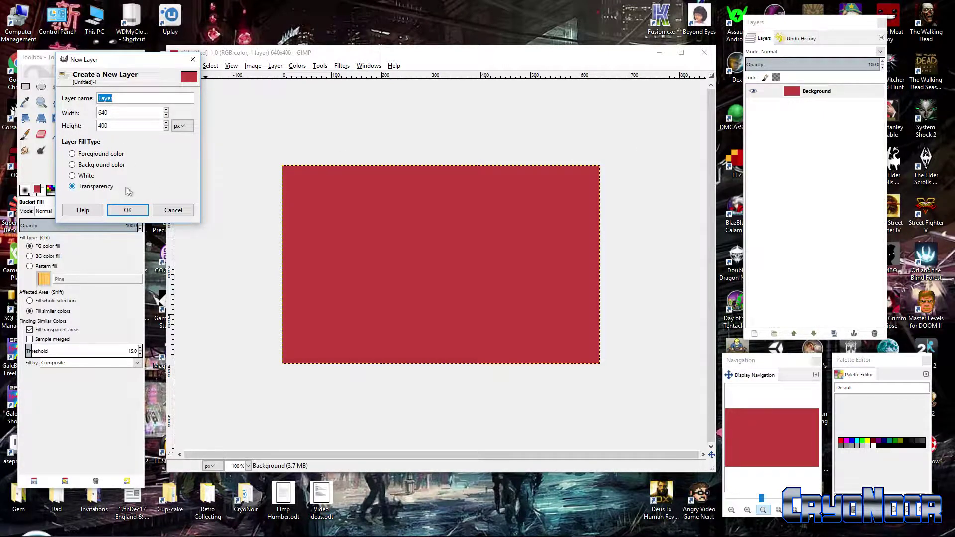
click(127, 210)
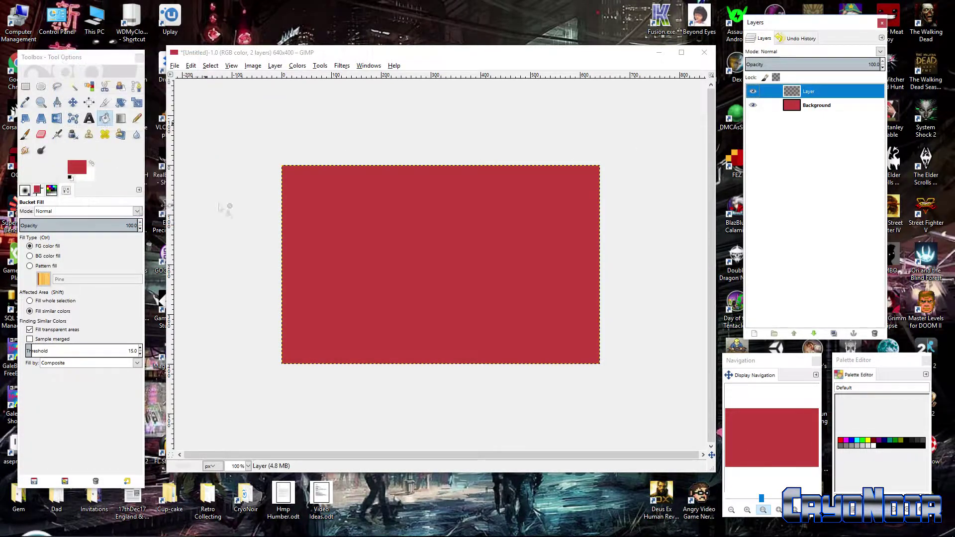
Step: Delete the red Background layer from the image
click(841, 109)
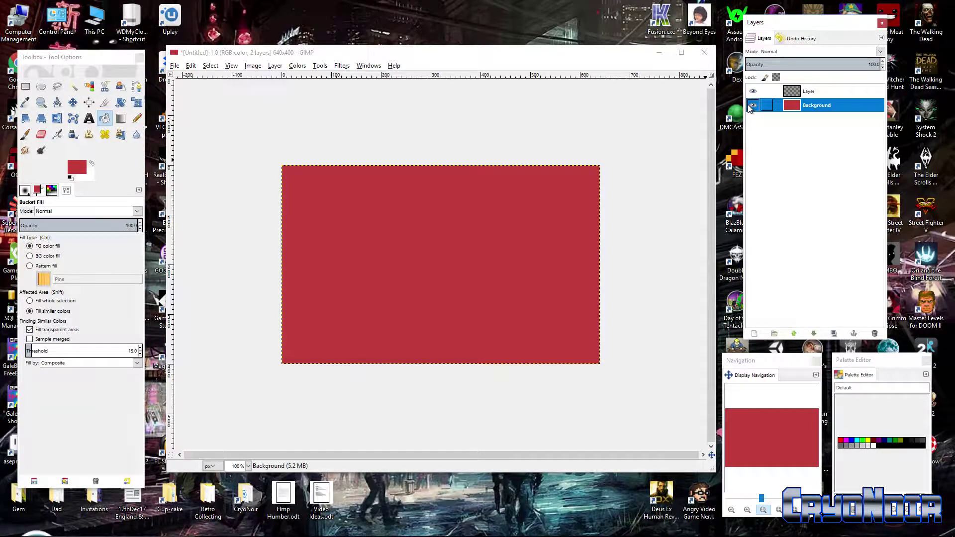
right_click(810, 106)
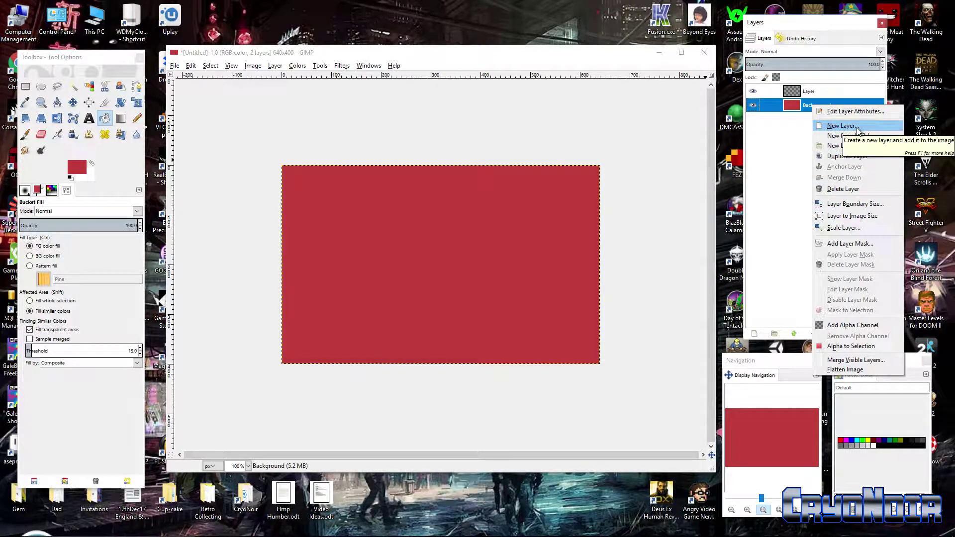
click(866, 192)
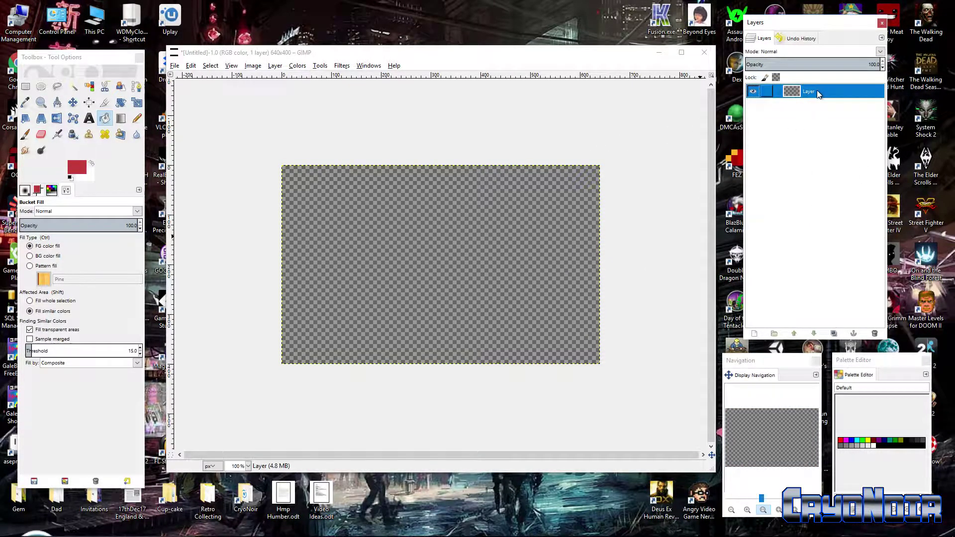
Step: Swap the foreground and background colours and bucket-fill the transparent layer with white
click(92, 163)
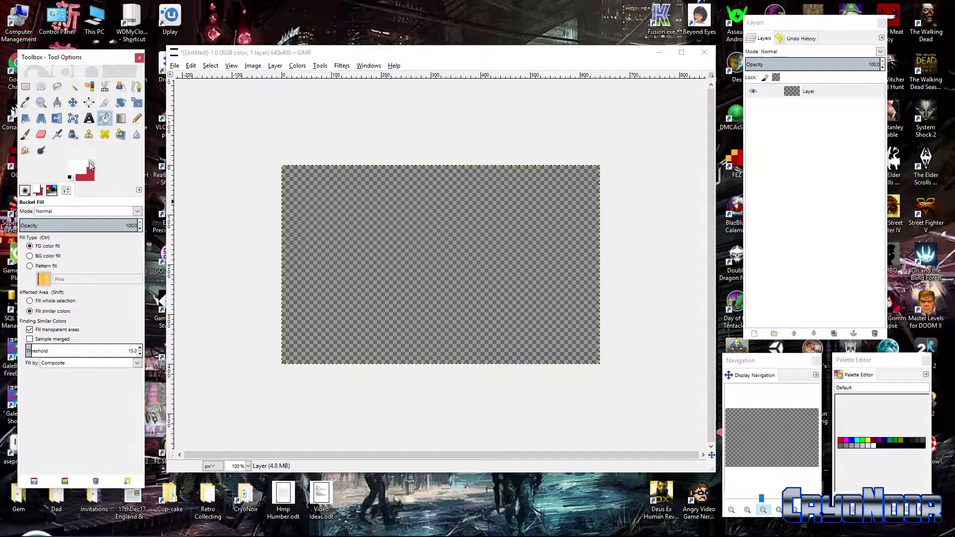
click(444, 235)
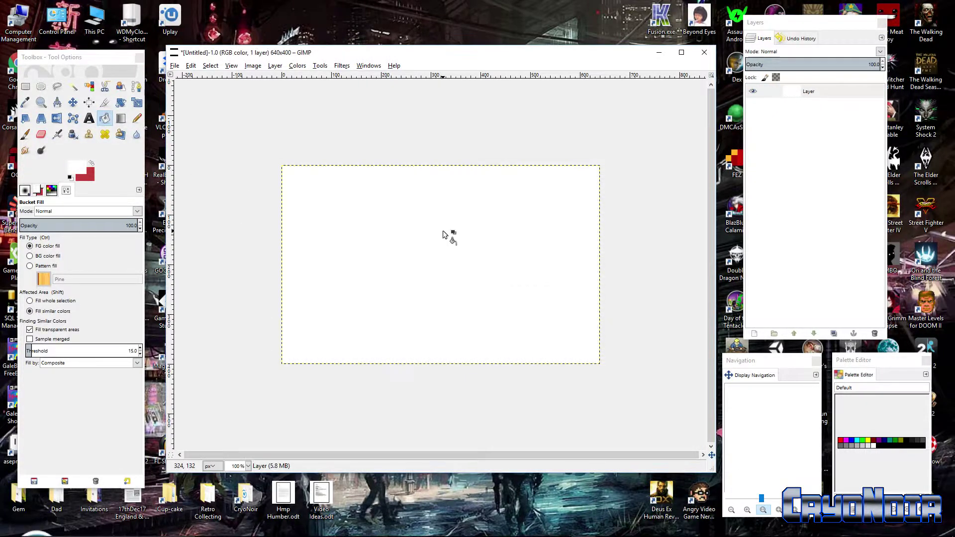
click(814, 92)
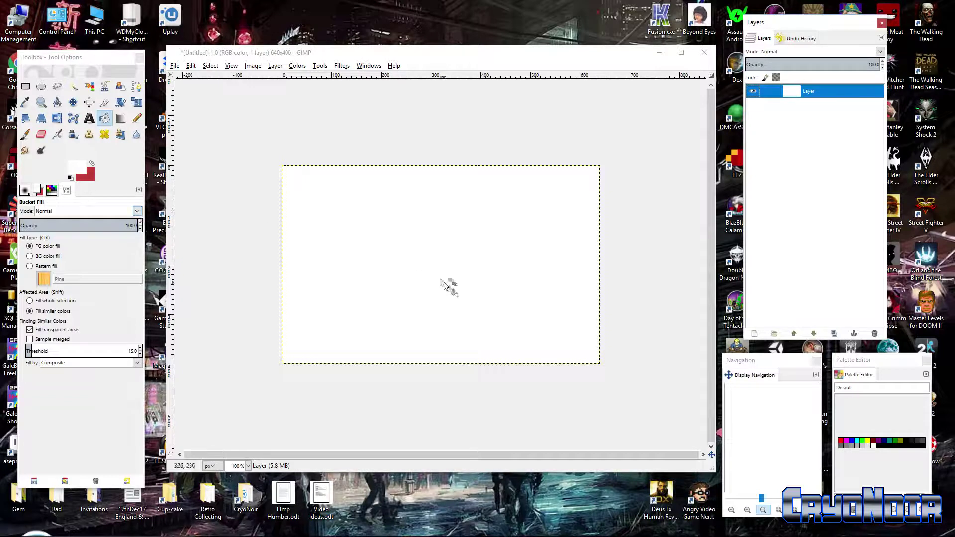
Step: Reset the colours to the default black foreground and white background
click(93, 163)
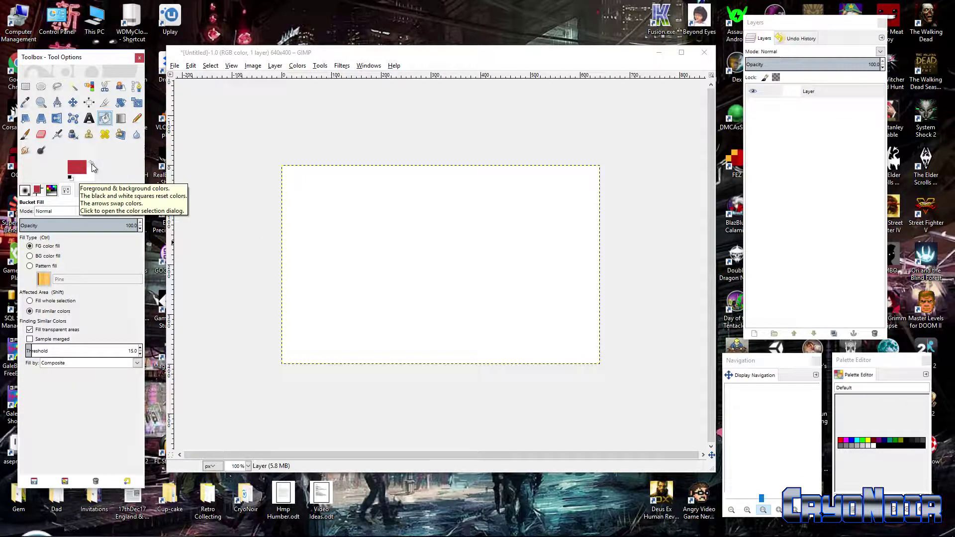
click(70, 177)
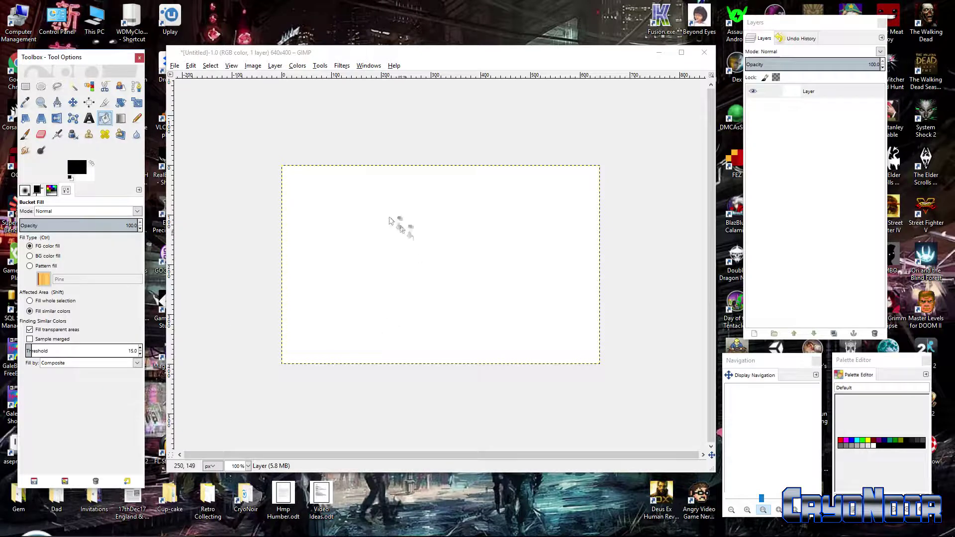
click(791, 129)
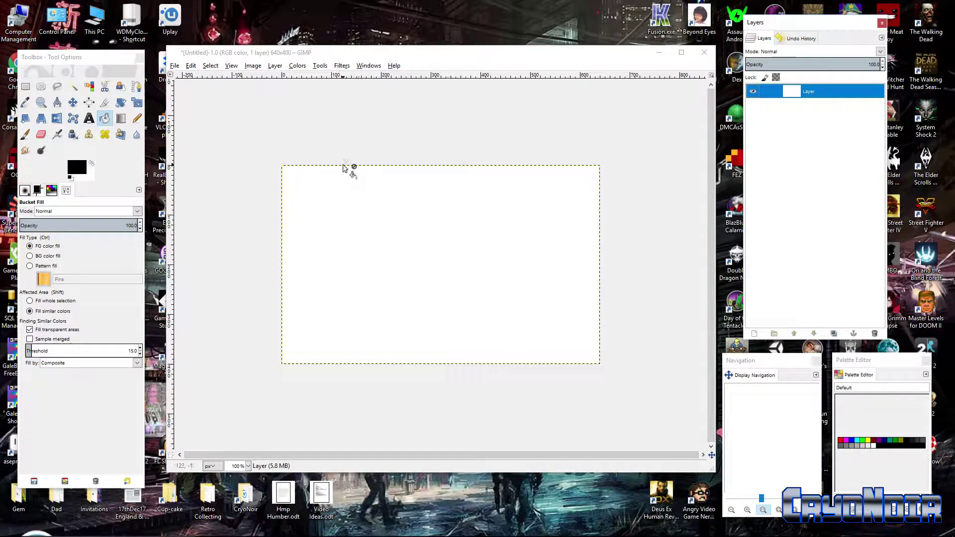
Step: Create a text box about 592 × 336 px across most of the canvas and enter the text GIMP
click(90, 119)
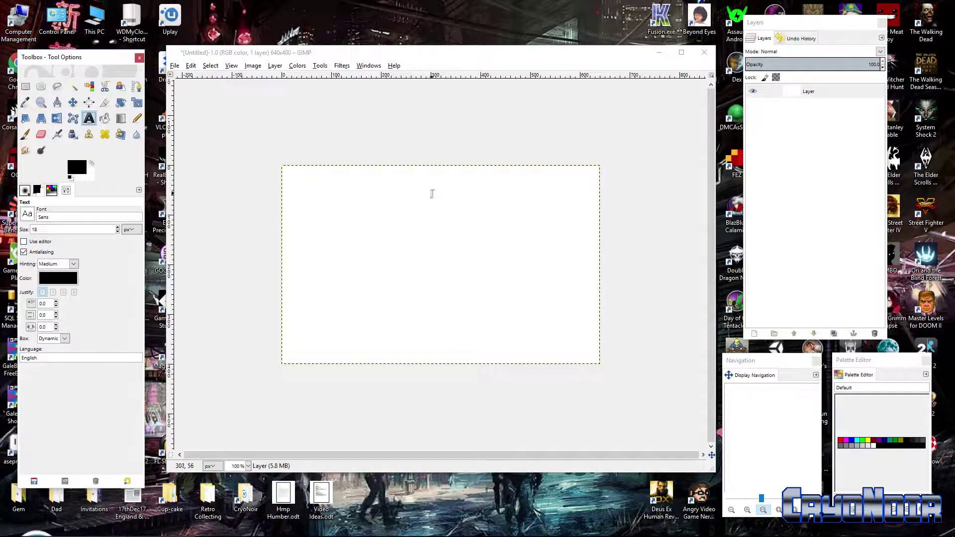
click(296, 179)
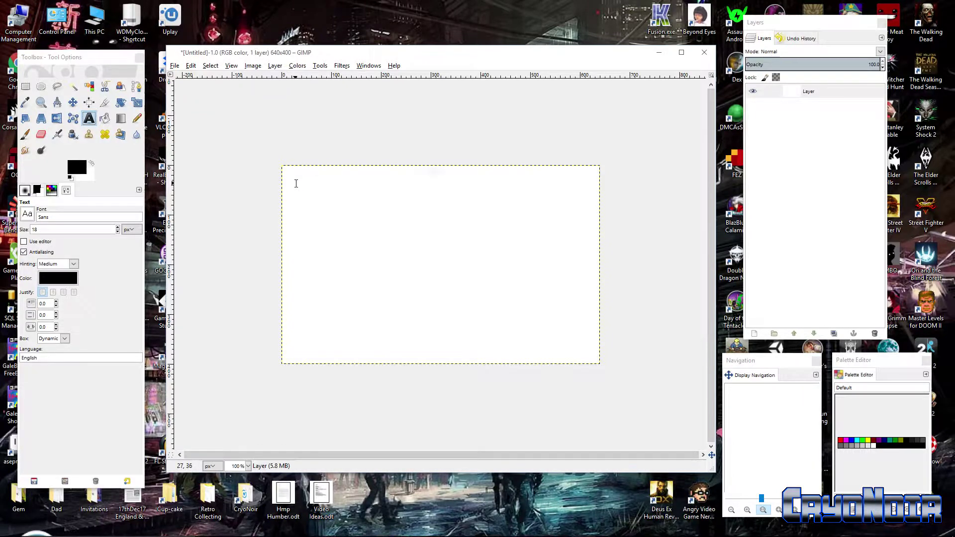
drag(296, 182, 591, 352)
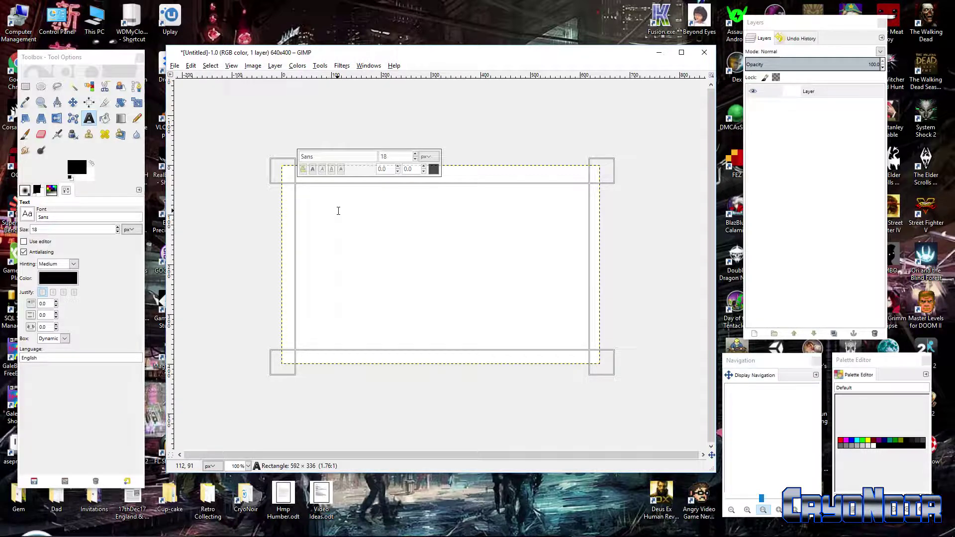
text(GIMP)
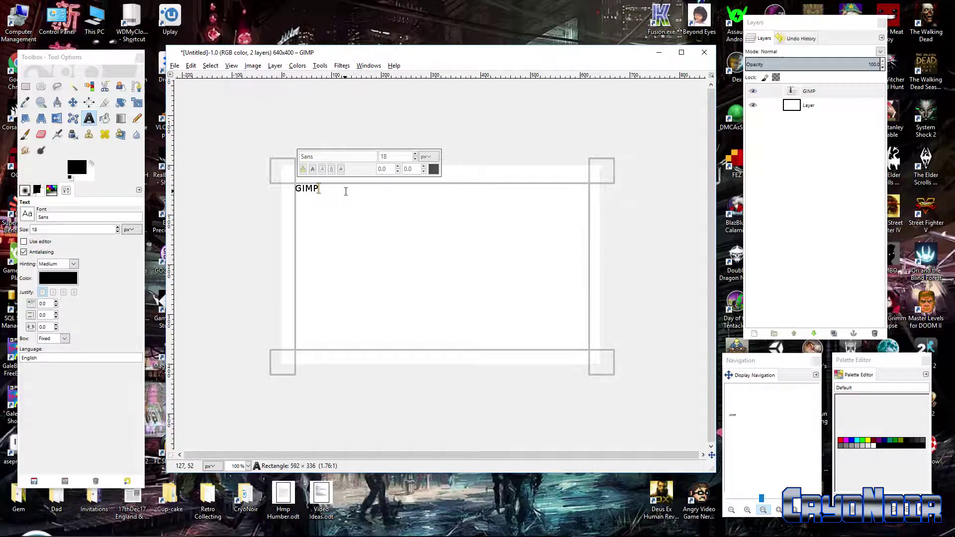
Step: Turn off antialiasing for the text and replace the text box's contents with a fresh GIMP
key(ctrl+a)
key(BackSpace)
click(24, 253)
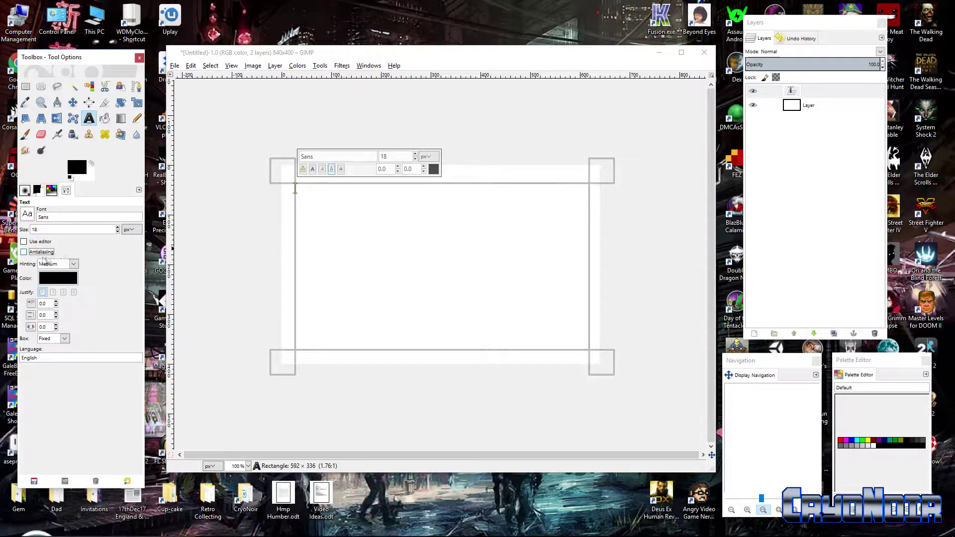
click(297, 190)
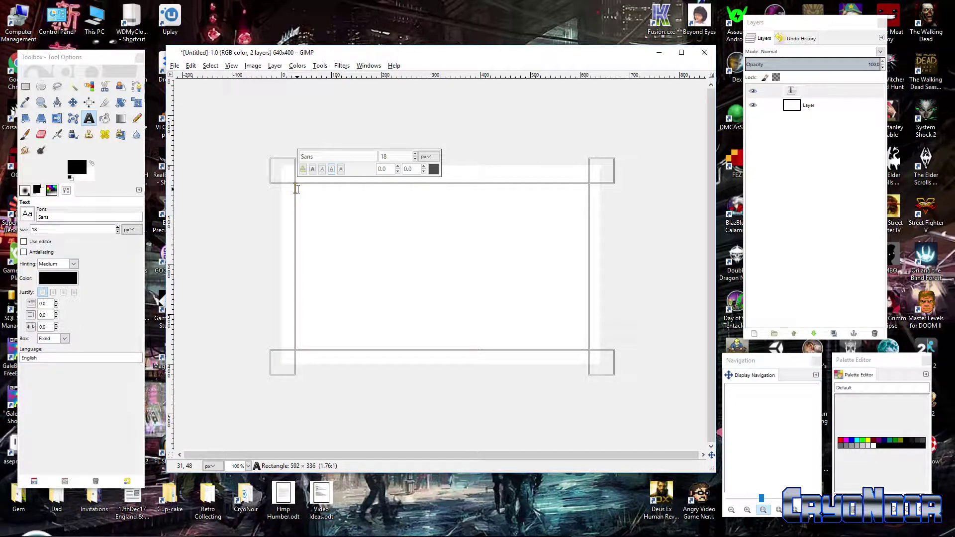
text(GIMP)
Step: Set the font of the whole word GIMP to Microsoft PhagsPa Bold
drag(291, 184, 335, 196)
click(27, 213)
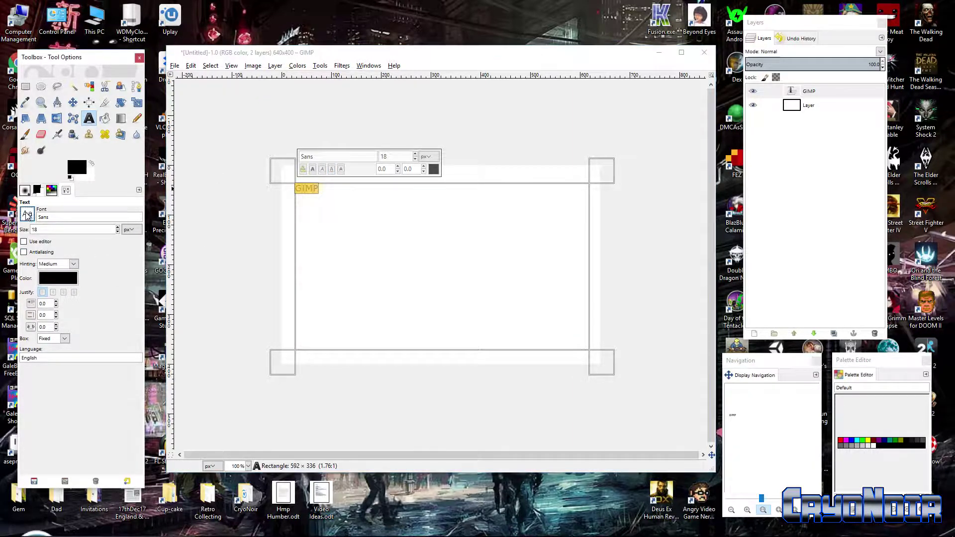
click(27, 213)
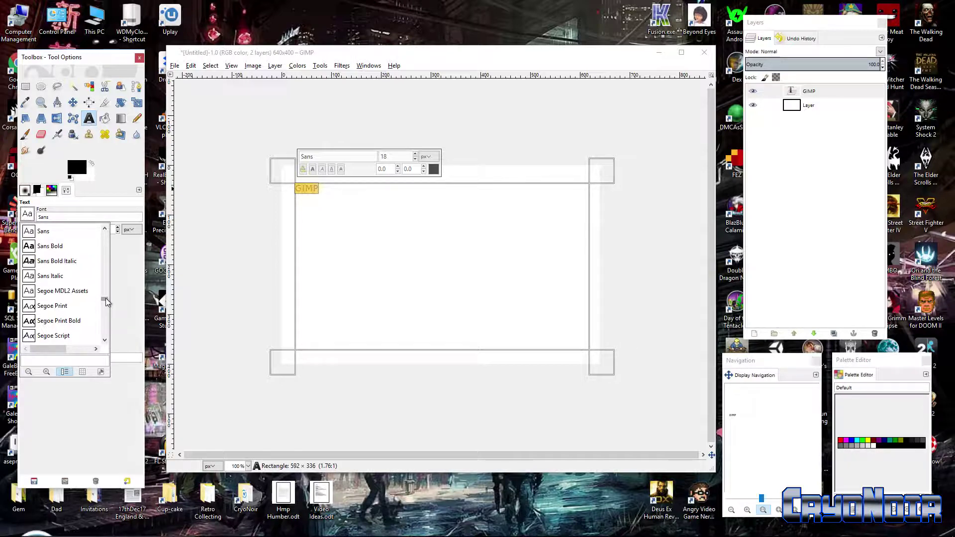
drag(105, 298, 107, 288)
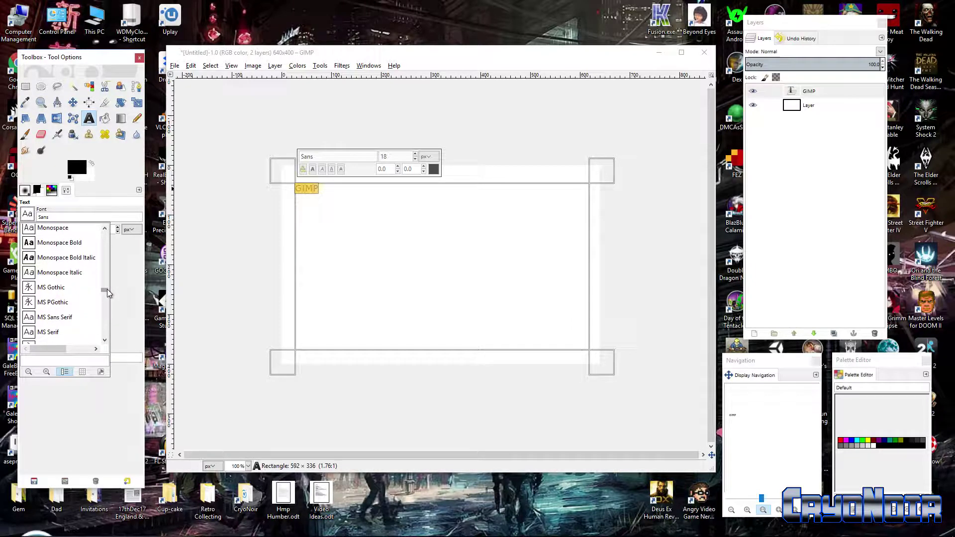
click(104, 229)
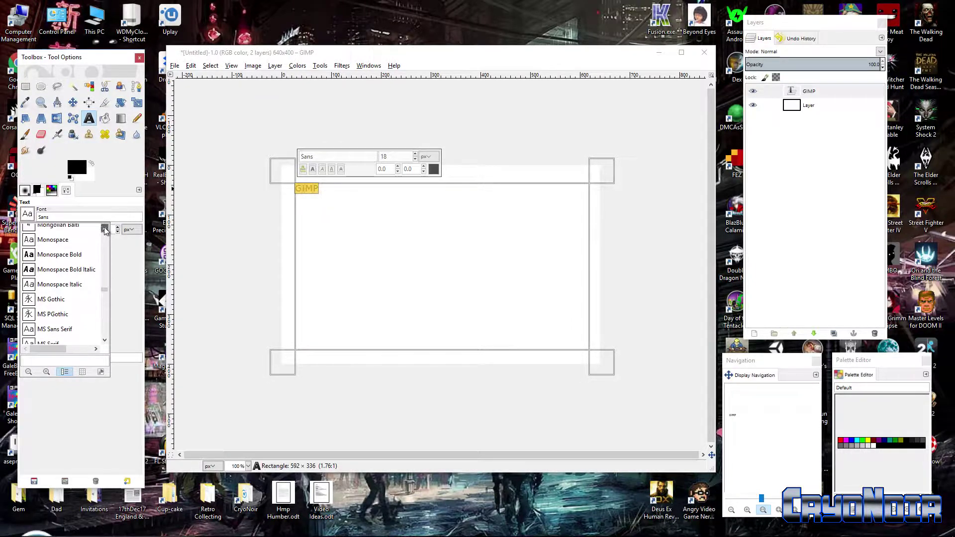
drag(105, 229, 105, 229)
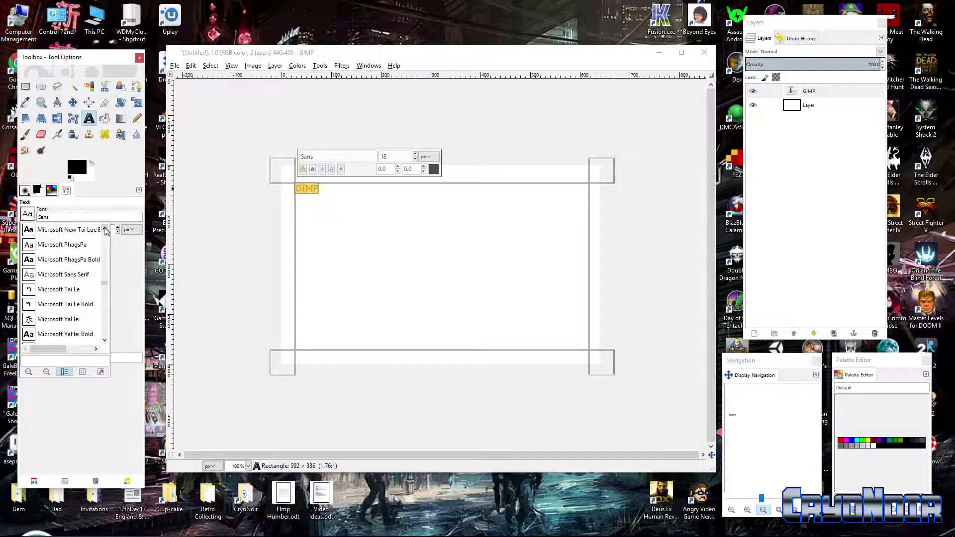
click(85, 262)
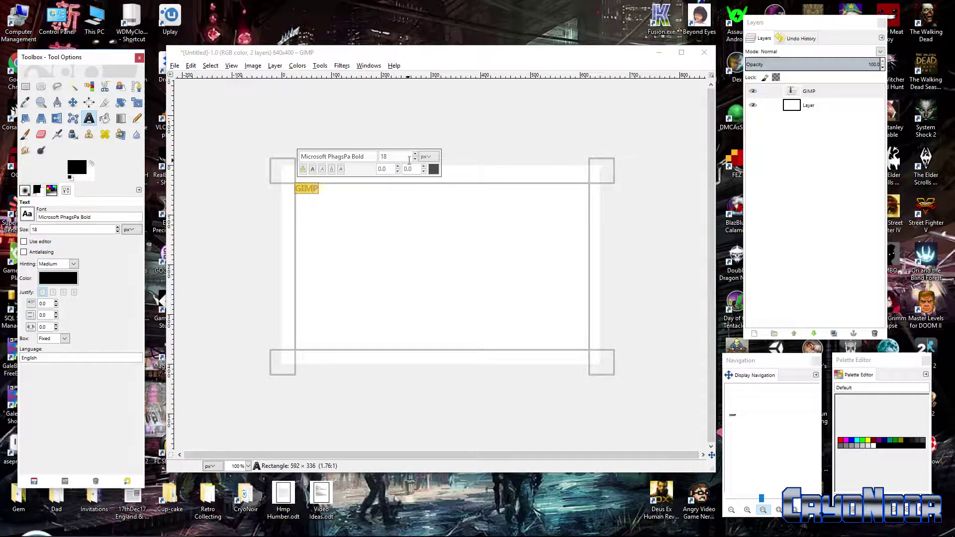
Step: Set the size of the selected GIMP text to 227 px and finish editing by activating the white layer
drag(416, 155, 415, 155)
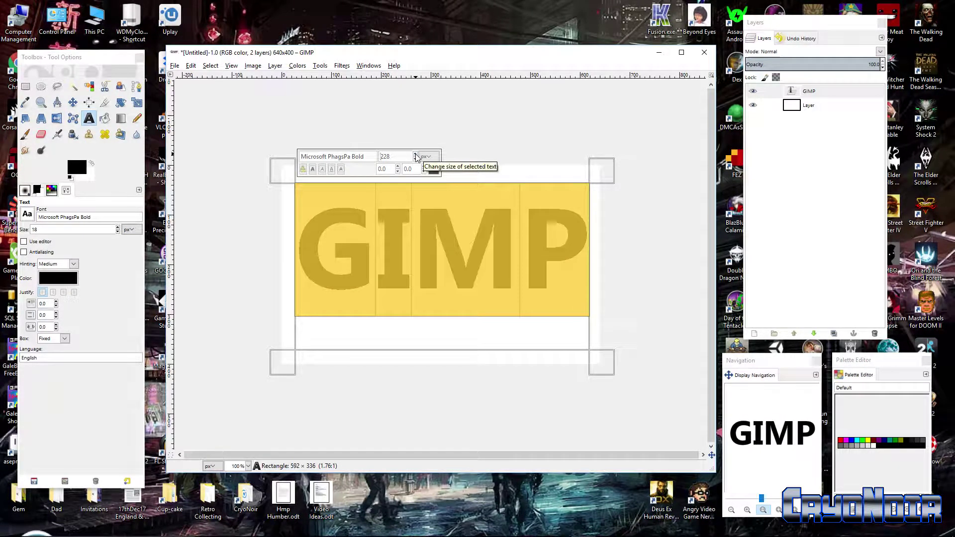
click(415, 159)
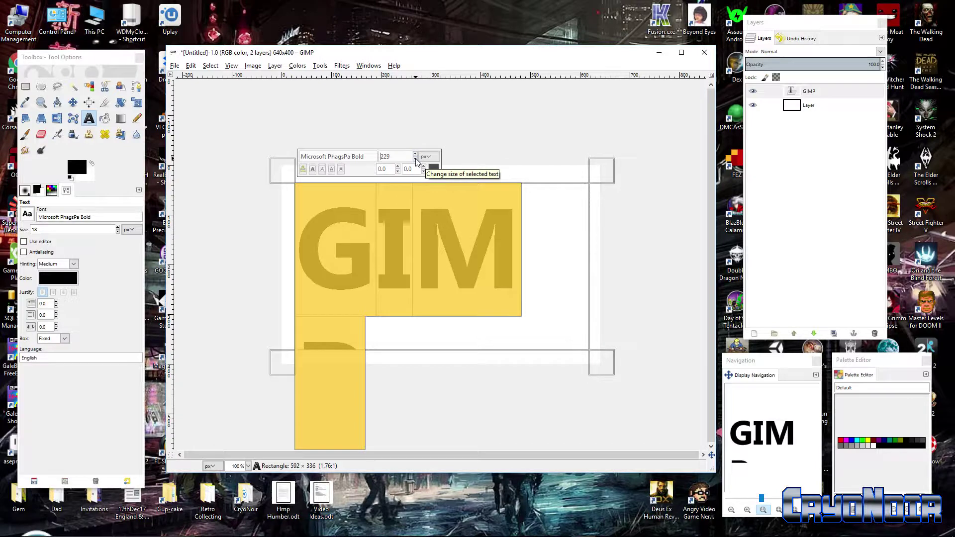
click(415, 159)
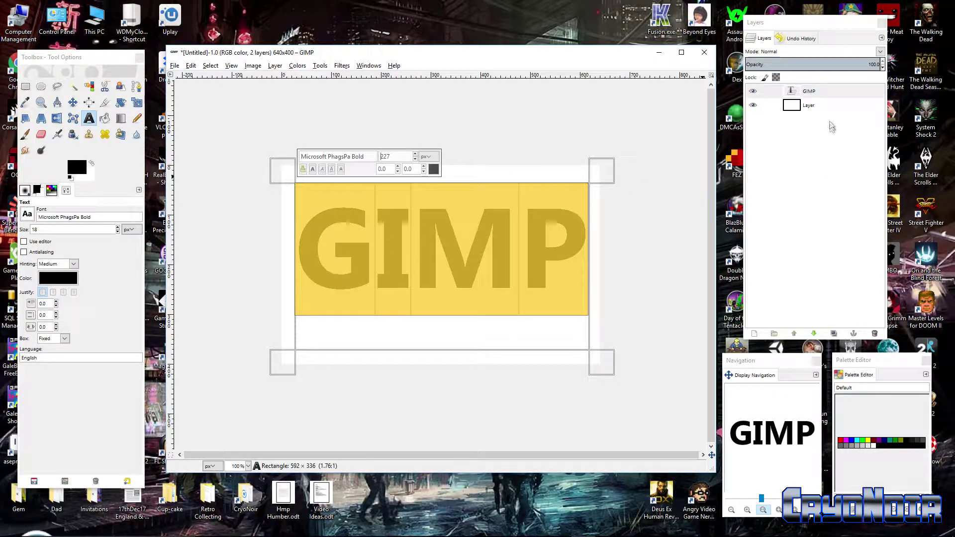
click(827, 103)
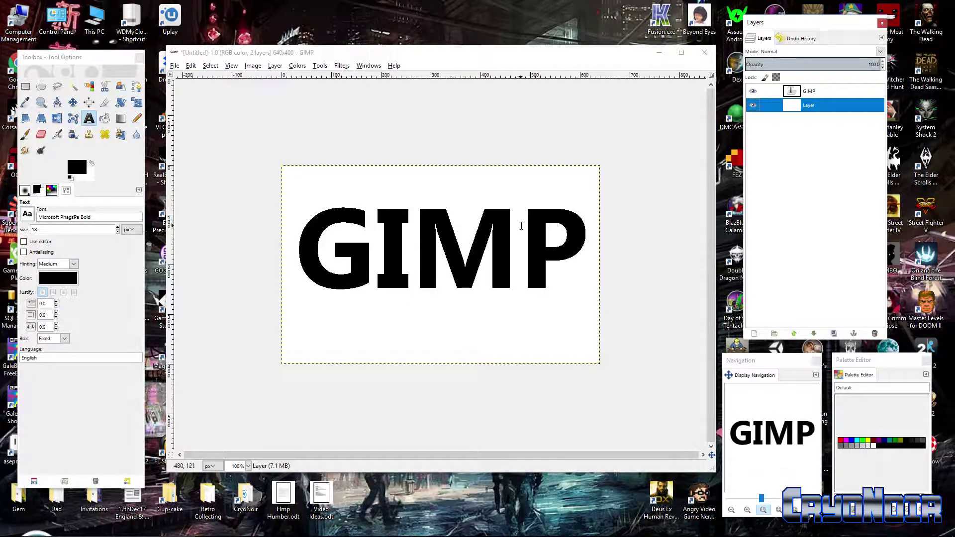
Step: Examine the non-antialiased pixel edges of the letters up close, with the GIMP text layer made active
ctrl+scroll(521, 226, up, 5)
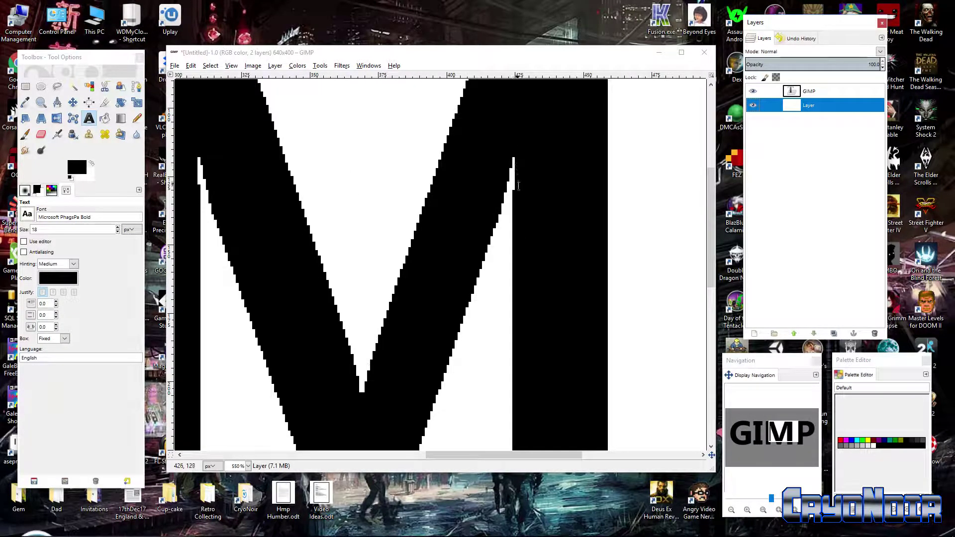
ctrl+scroll(517, 187, down, 2)
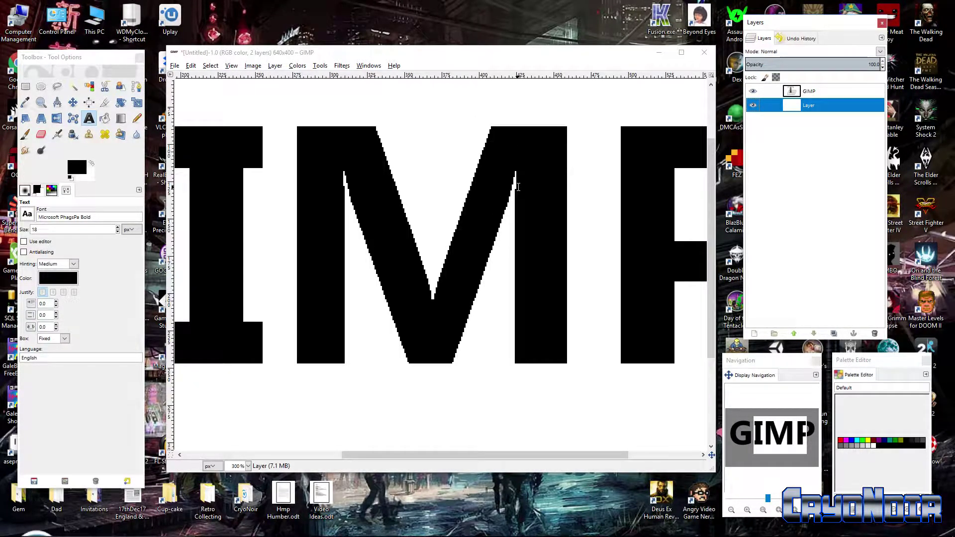
ctrl+scroll(517, 187, down, 3)
ctrl+scroll(518, 187, up, 2)
click(795, 92)
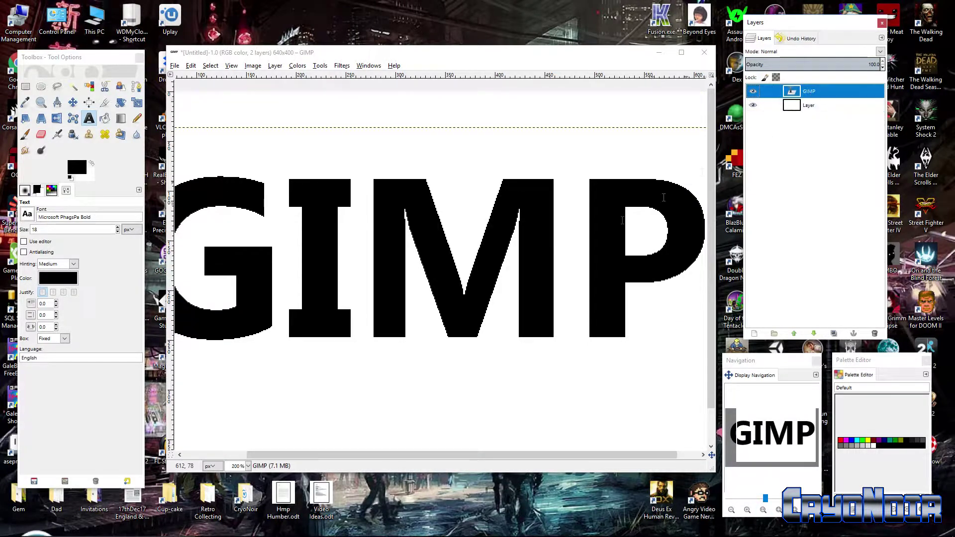
ctrl+scroll(622, 213, down, 2)
ctrl+scroll(538, 255, up, 3)
ctrl+scroll(538, 255, down, 1)
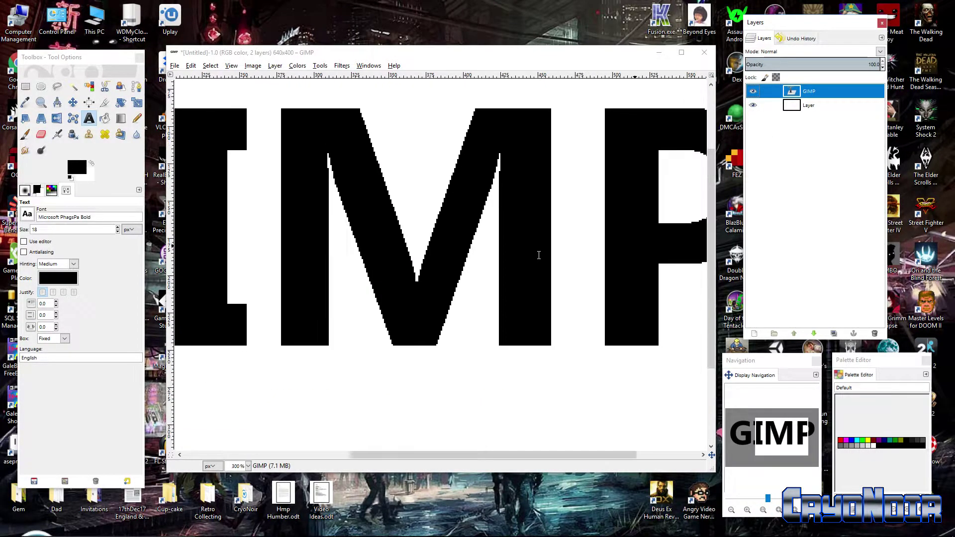
ctrl+scroll(539, 255, down, 1)
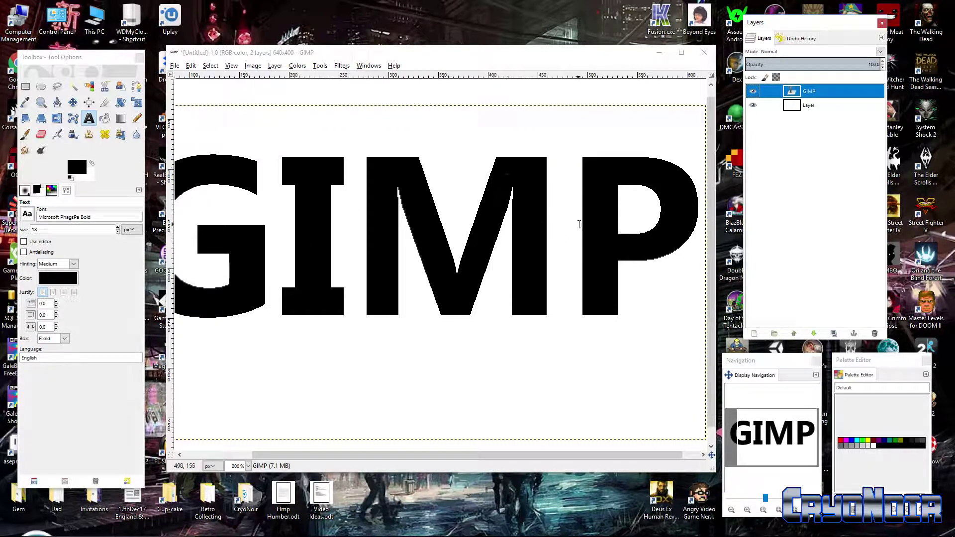
Step: Apply Alpha to Selection to the GIMP text layer and add a new 640 × 400 transparent layer above it
right_click(814, 94)
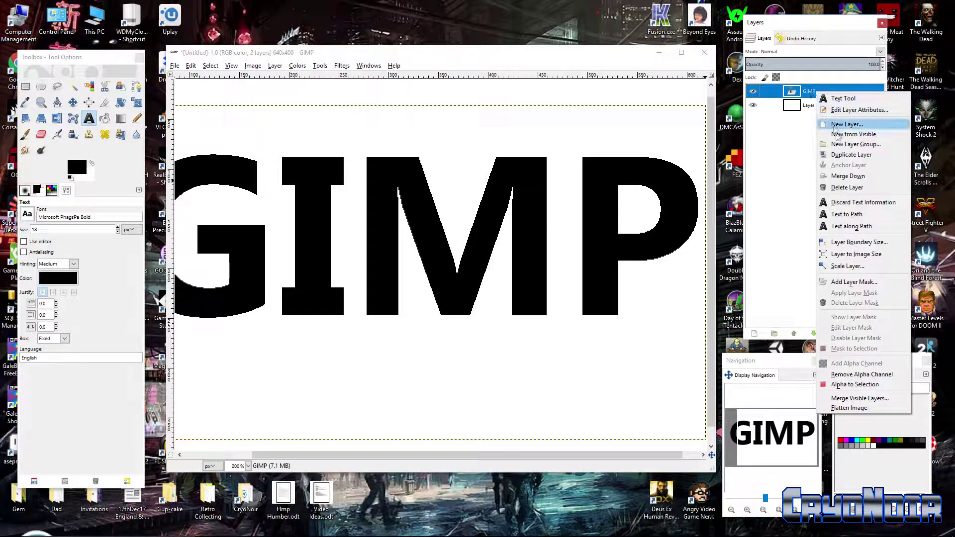
click(866, 385)
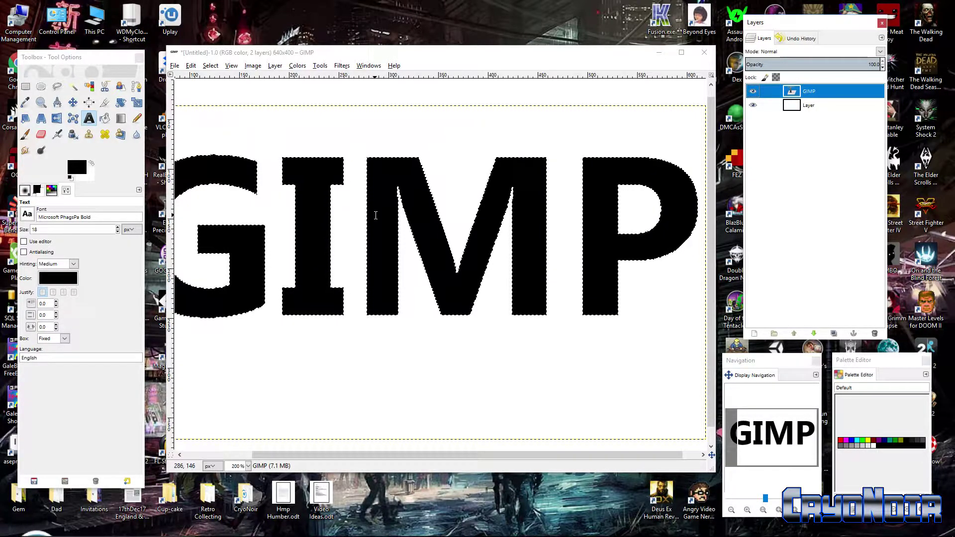
right_click(799, 129)
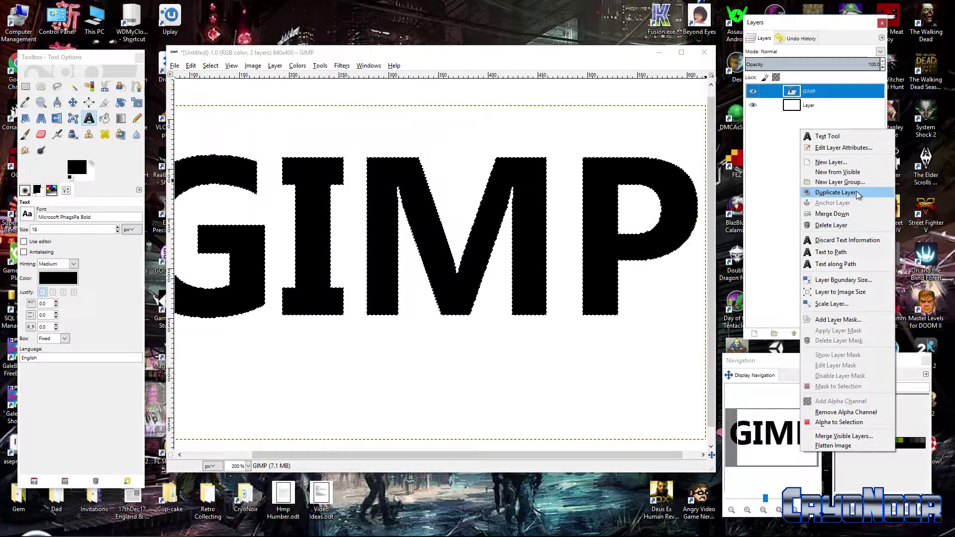
click(850, 165)
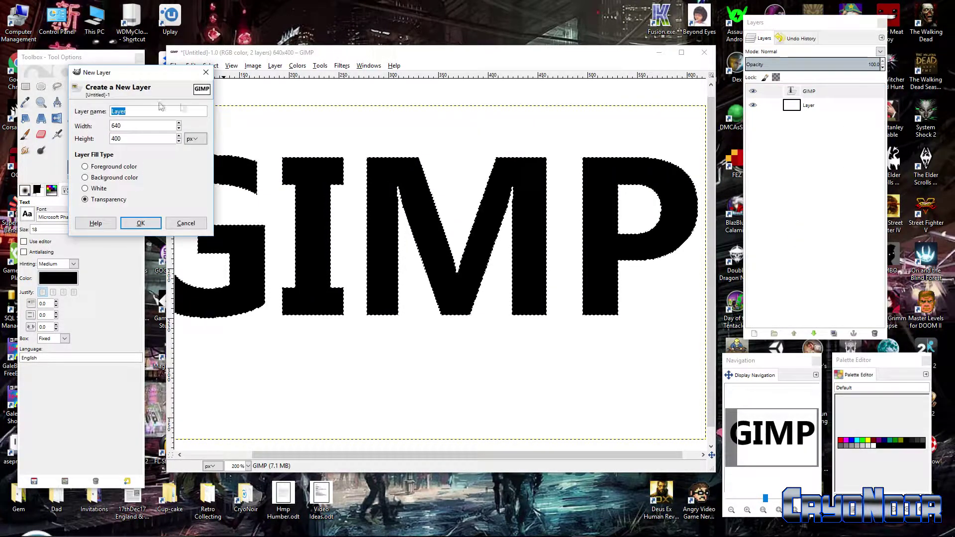
click(133, 223)
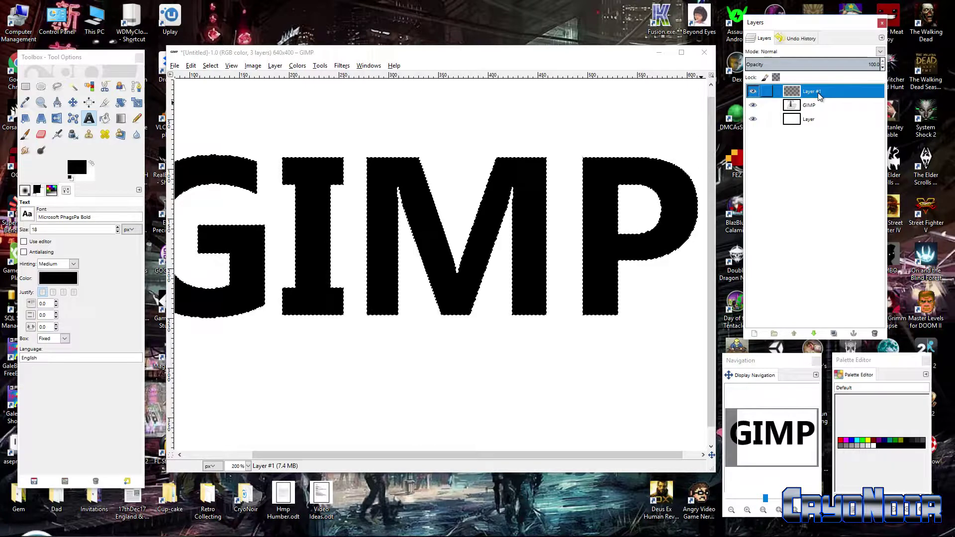
Step: With the text layer hidden, fill the whole letter selection on the new layer with the black foreground and clear the selection
click(753, 105)
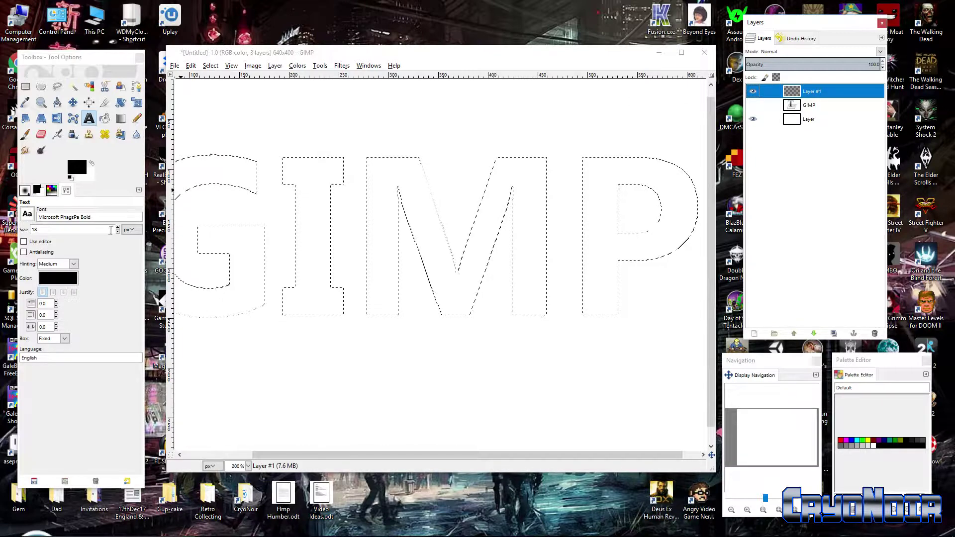
click(105, 118)
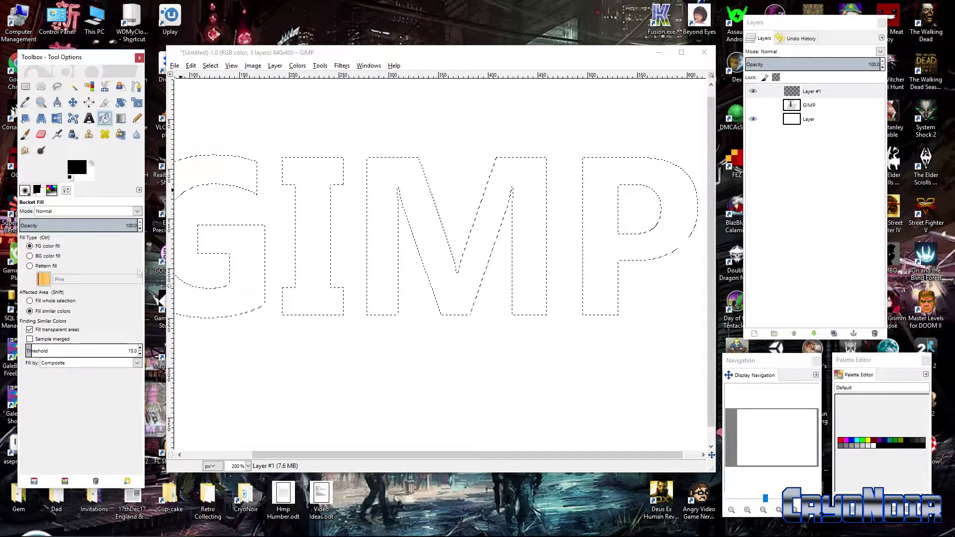
click(29, 301)
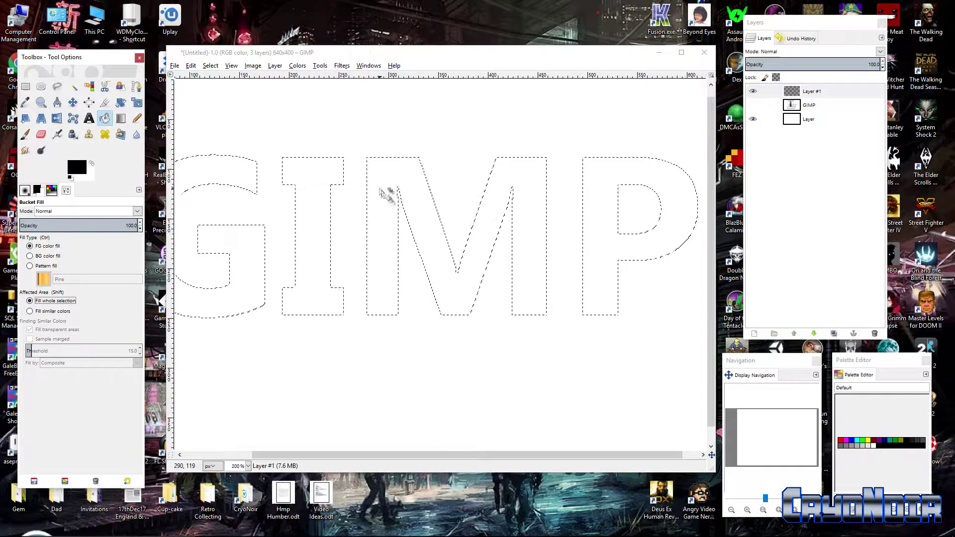
click(601, 221)
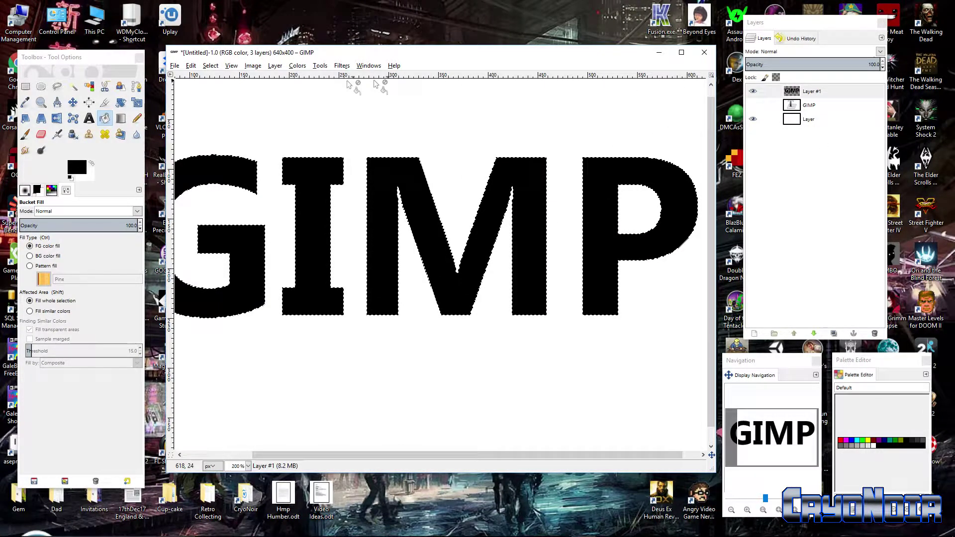
click(210, 66)
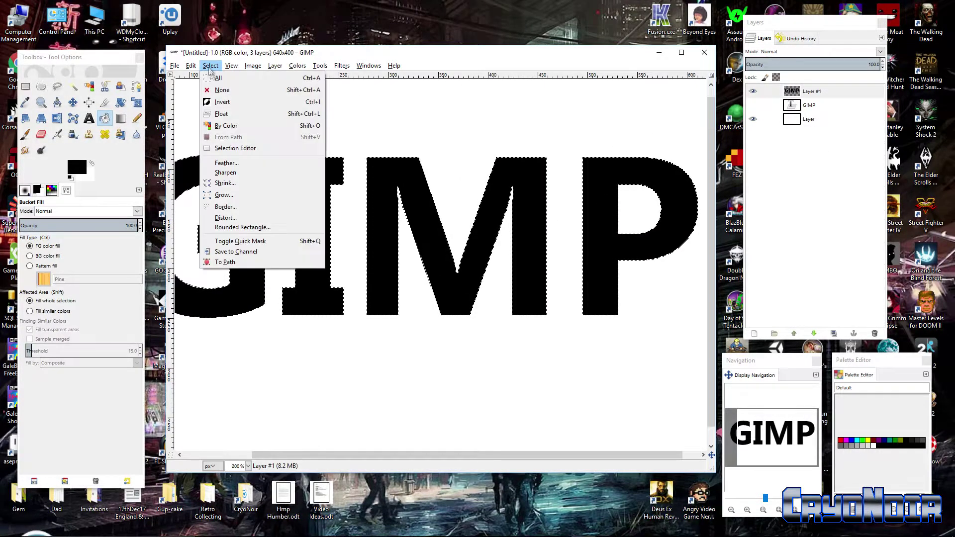
click(226, 91)
Step: Compare the GIMP text layer with its filled copy by switching each layer's visibility, ending with only the copy shown over the white layer
click(752, 97)
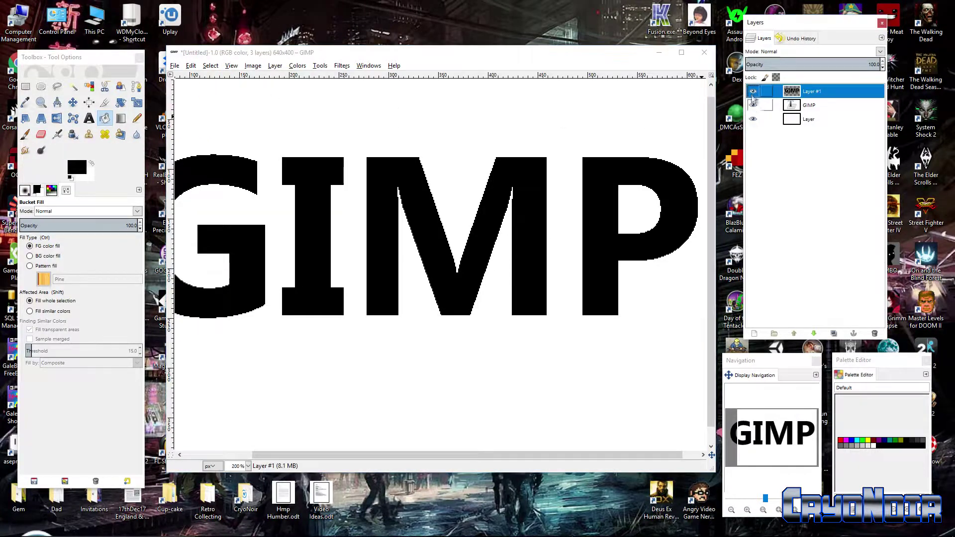
click(815, 106)
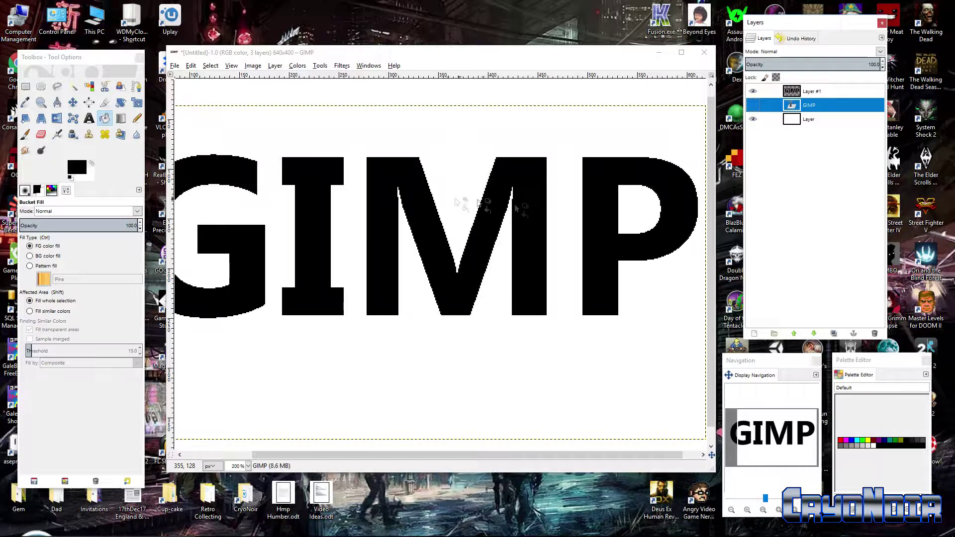
click(835, 91)
click(752, 104)
click(752, 91)
click(841, 107)
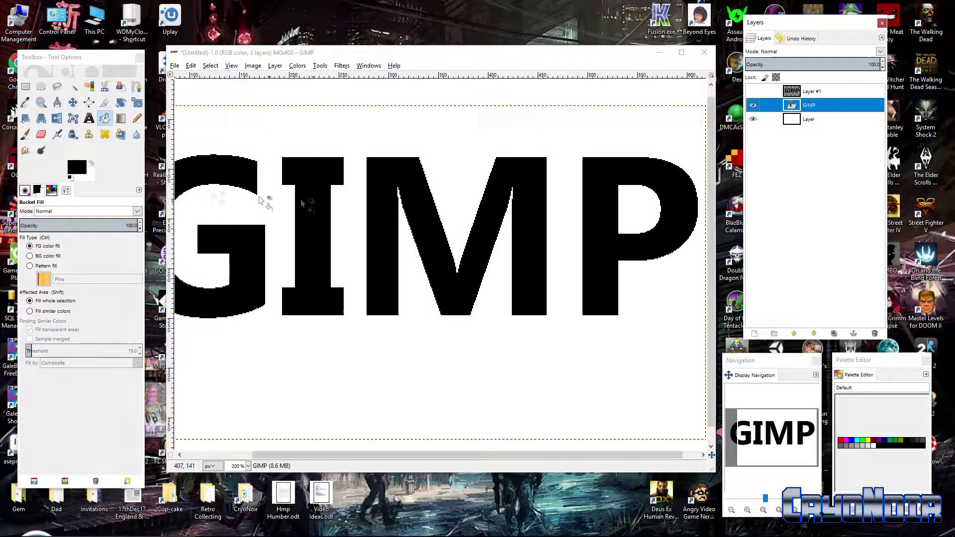
click(835, 90)
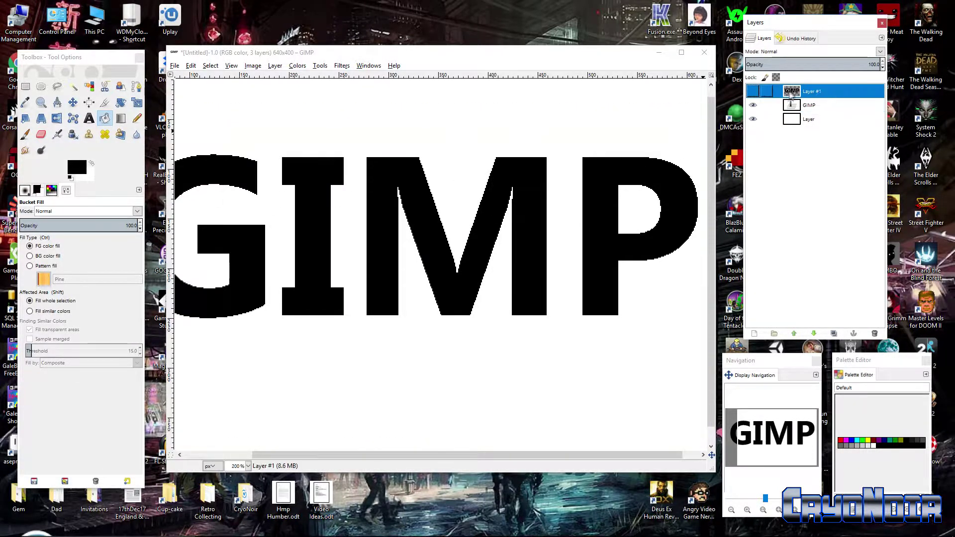
click(753, 91)
click(752, 105)
Step: Choose the Pencil tool with the 2. Hardness 100 brush at size 1, keeping Layer #1 active
click(137, 118)
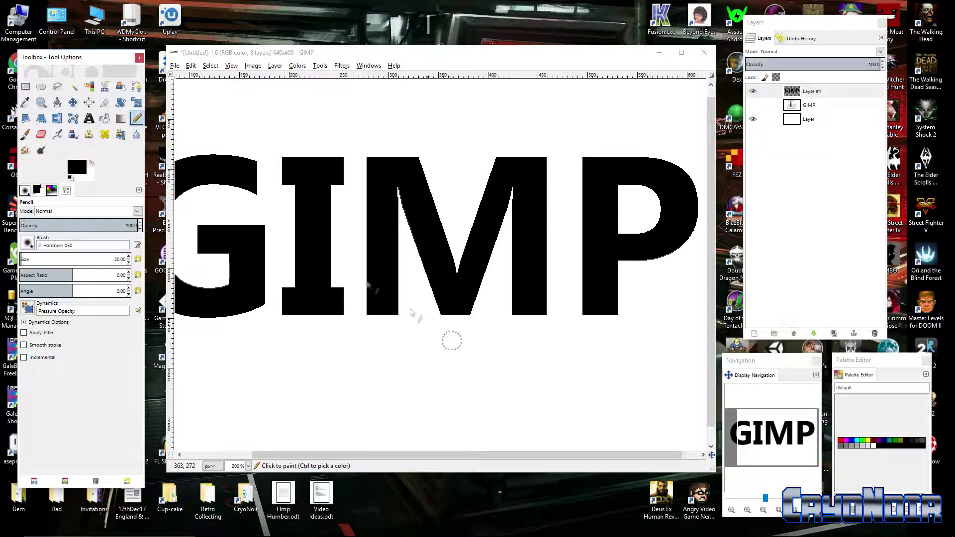
click(837, 94)
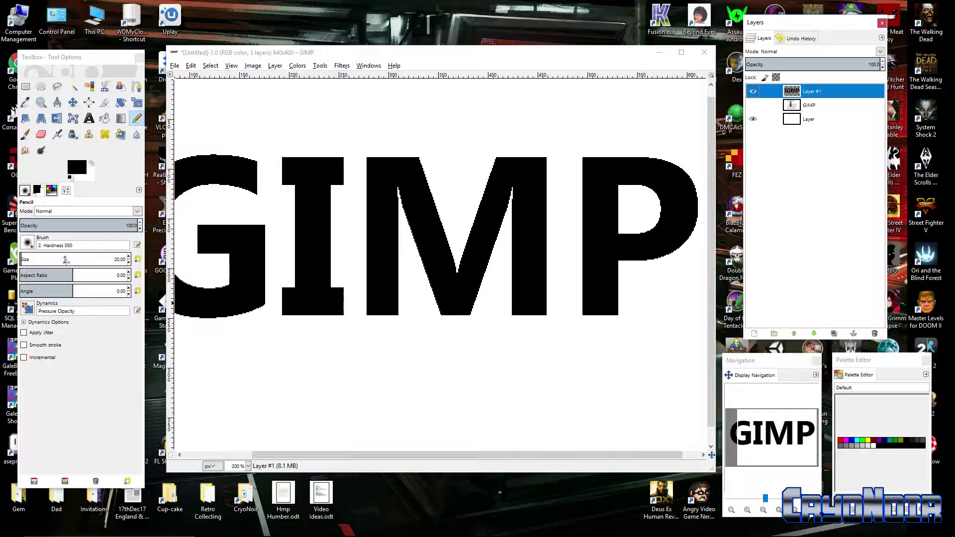
click(28, 243)
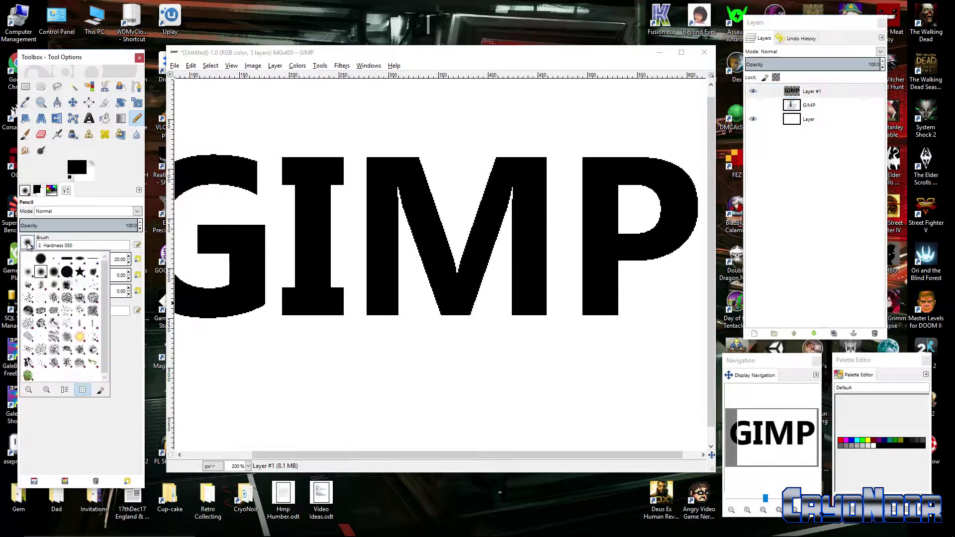
click(67, 272)
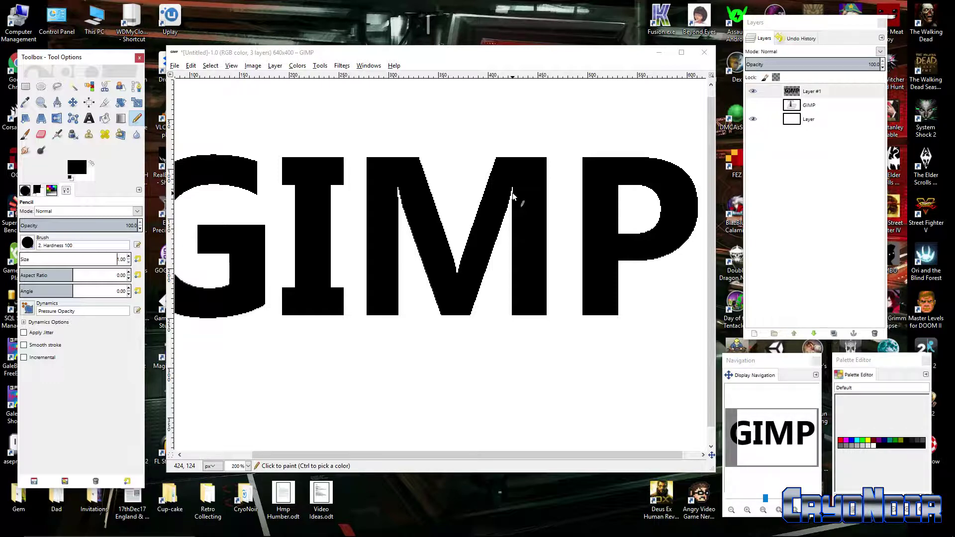
Step: Paint over the thin white pixel strip at the upper tip of the M's right inner gap with a black Pencil stroke
scroll(512, 193, up, 7)
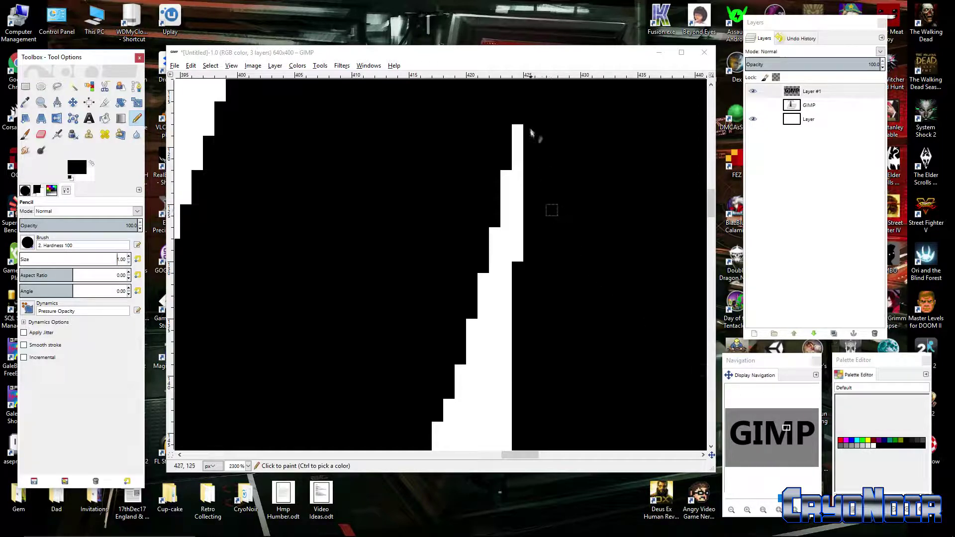
drag(779, 497, 730, 497)
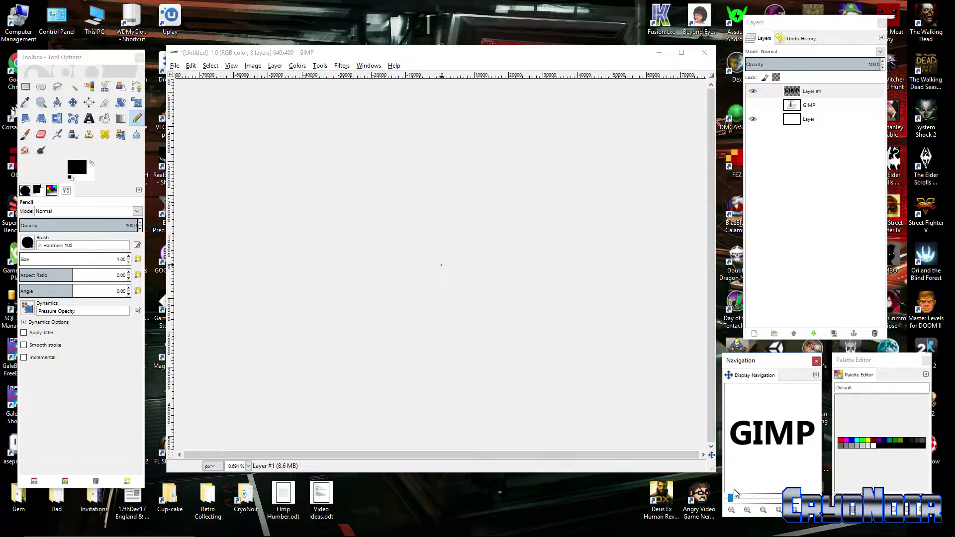
scroll(450, 271, up, 12)
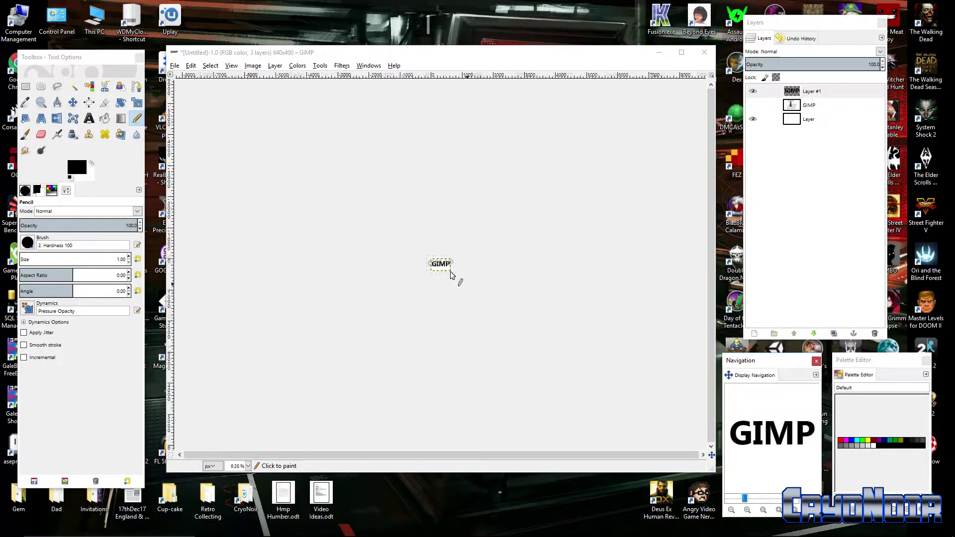
scroll(450, 272, up, 1)
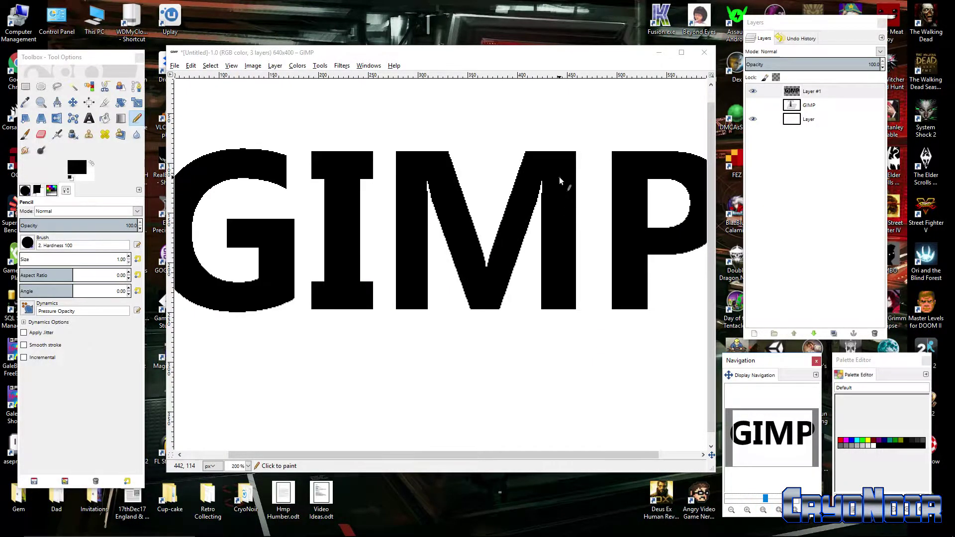
scroll(561, 188, up, 4)
scroll(552, 187, down, 5)
scroll(246, 203, up, 5)
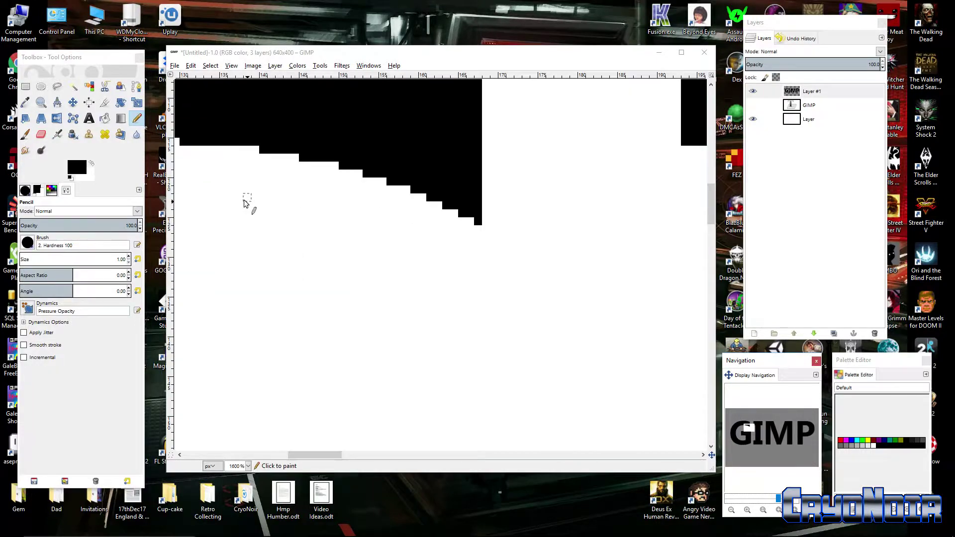
scroll(246, 203, down, 5)
scroll(542, 204, up, 9)
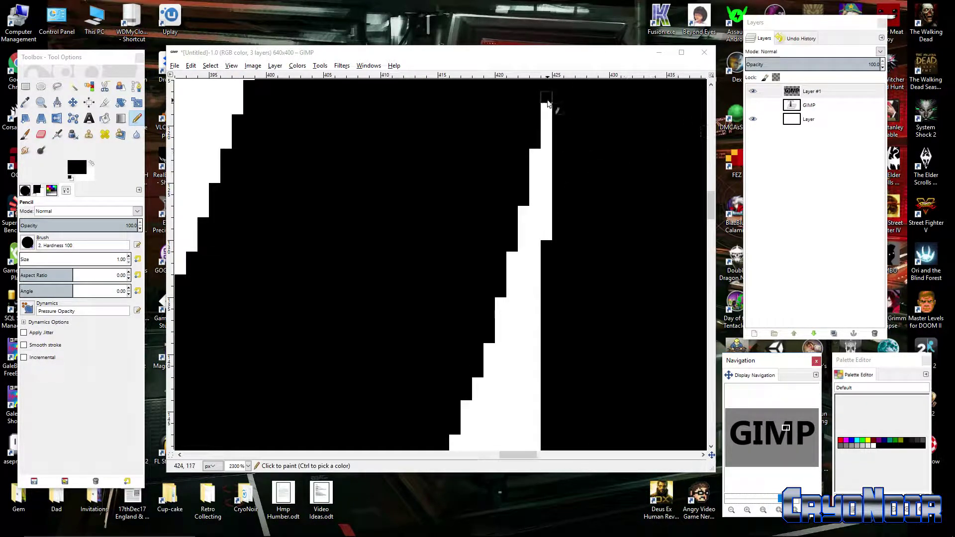
click(139, 122)
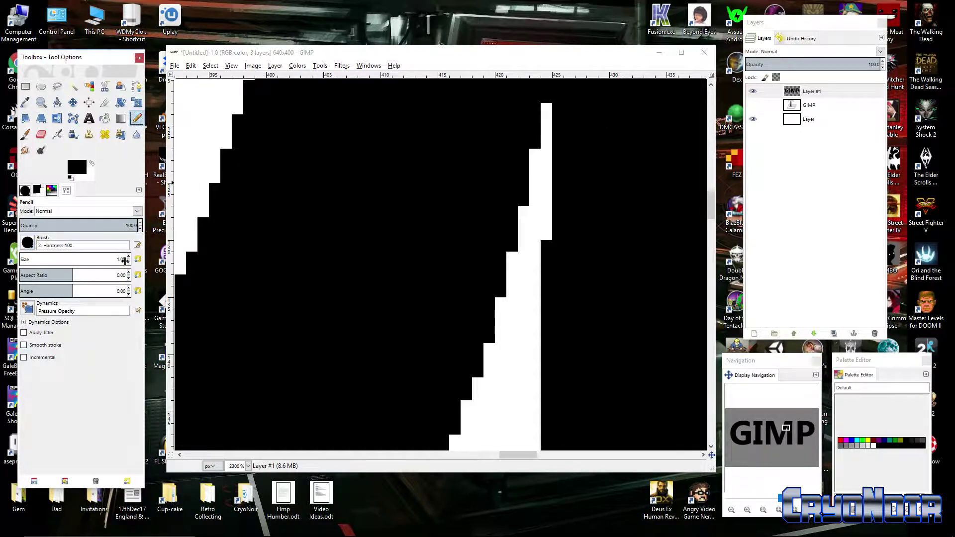
drag(547, 105, 553, 267)
scroll(560, 273, down, 7)
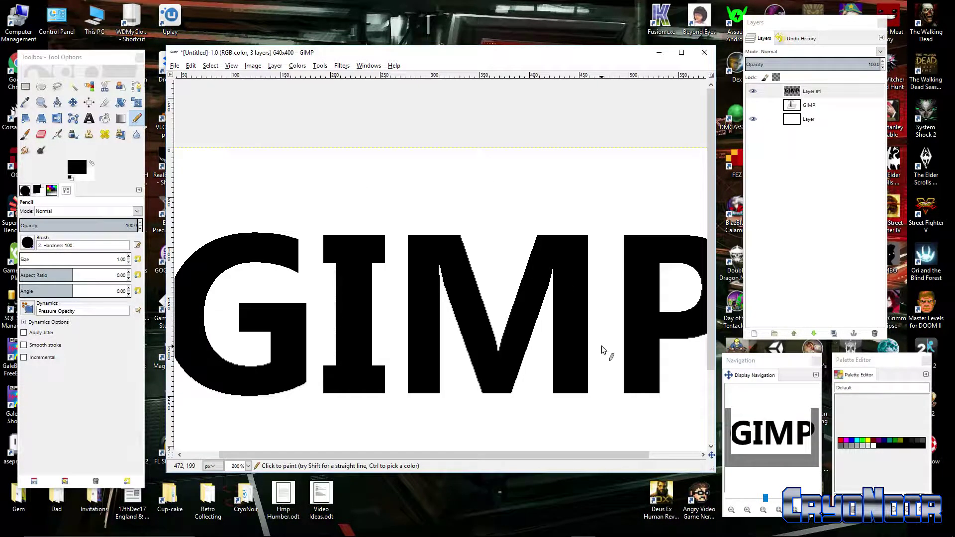
Step: Paint over the thin white pixel strip at the upper tip of the M's left inner gap with a black Pencil stroke
scroll(450, 279, up, 6)
drag(436, 180, 437, 276)
scroll(437, 271, down, 3)
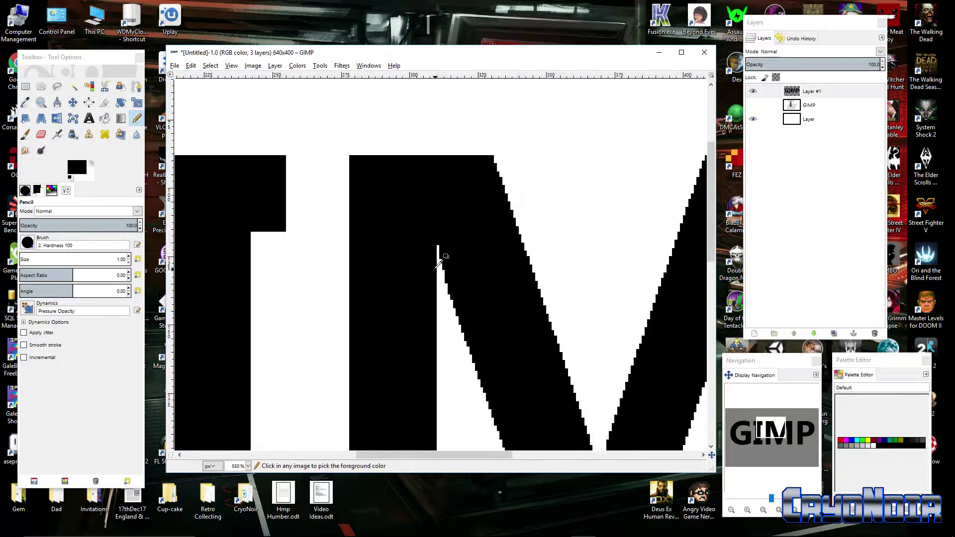
scroll(438, 264, down, 4)
scroll(480, 284, up, 1)
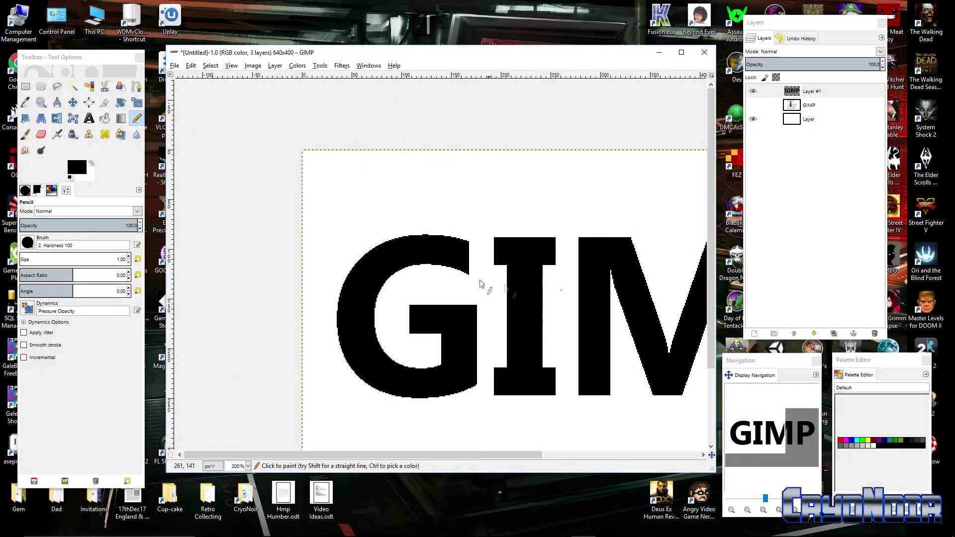
Step: Erase the protruding row of black pixels at the very top of the G, using the size 1 Eraser with Hard edge enabled
scroll(431, 260, up, 6)
drag(442, 212, 452, 366)
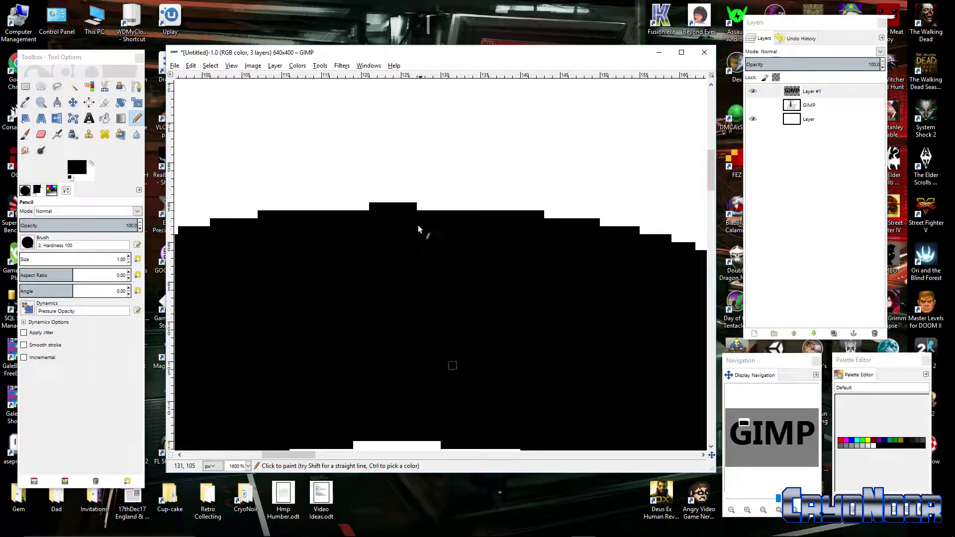
click(41, 136)
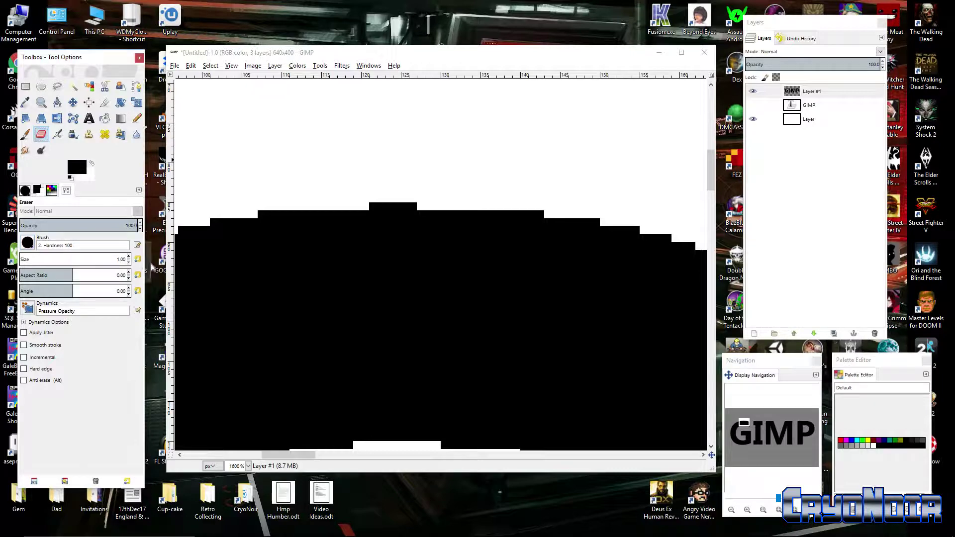
click(24, 368)
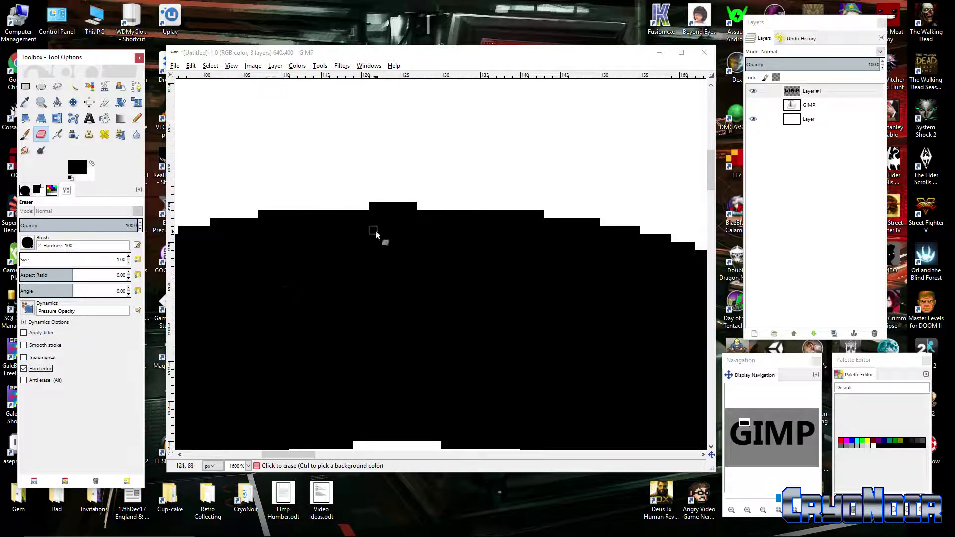
click(371, 206)
mouse_move(371, 206)
mouse_down()
mouse_move(426, 209)
mouse_move(373, 206)
mouse_up()
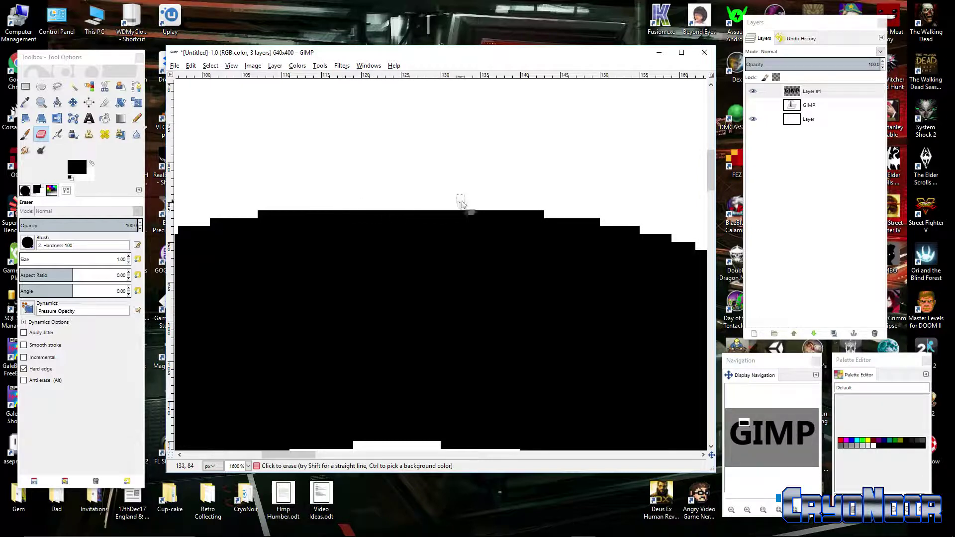
scroll(558, 234, down, 4)
scroll(559, 233, down, 3)
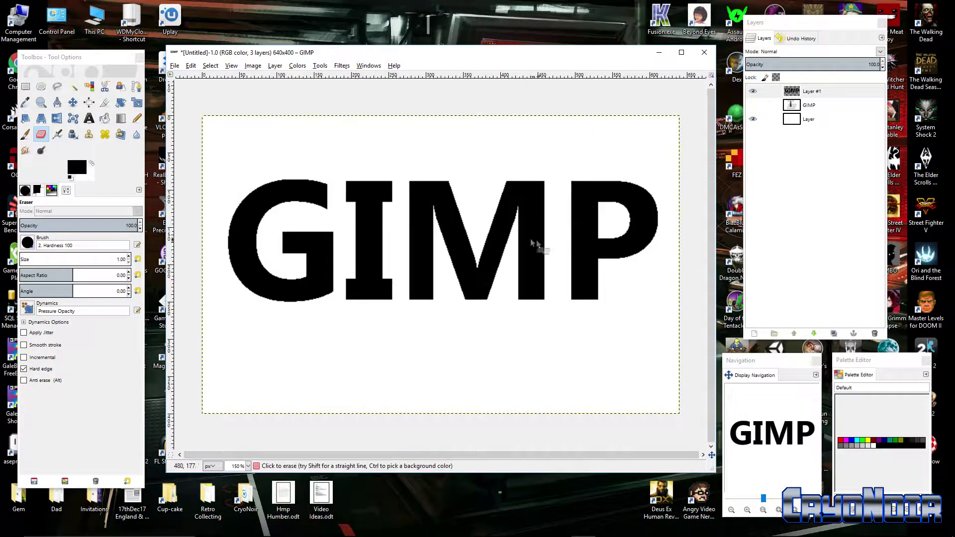
scroll(539, 245, up, 2)
scroll(512, 266, down, 1)
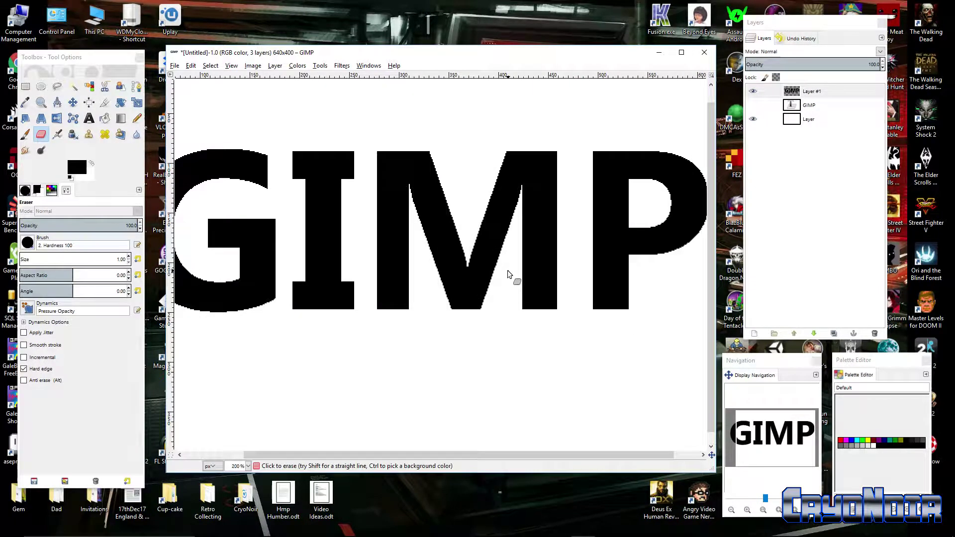
scroll(463, 229, up, 4)
scroll(453, 213, down, 5)
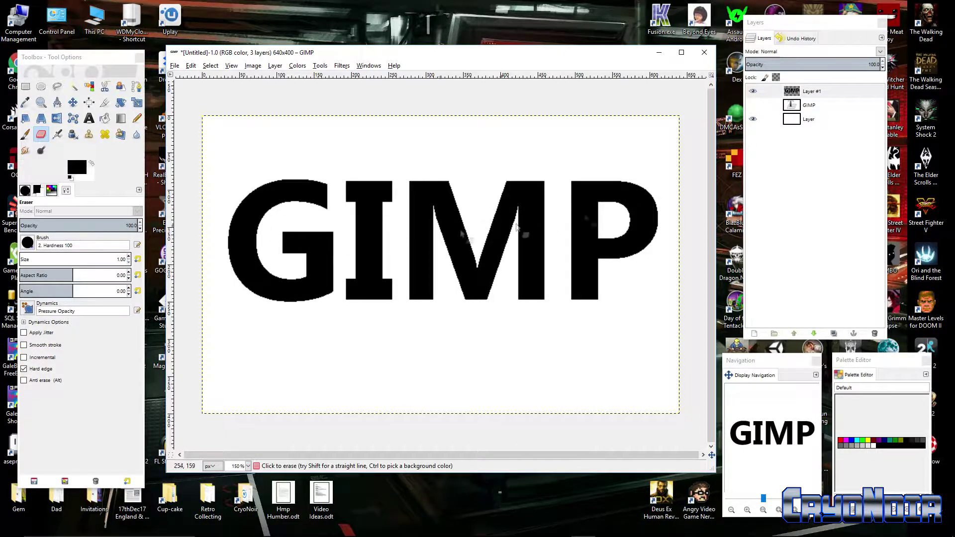
Step: Create a selection from the alpha of Layer #1 and shrink it by 2 px, with shrinking from the image border enabled
click(815, 94)
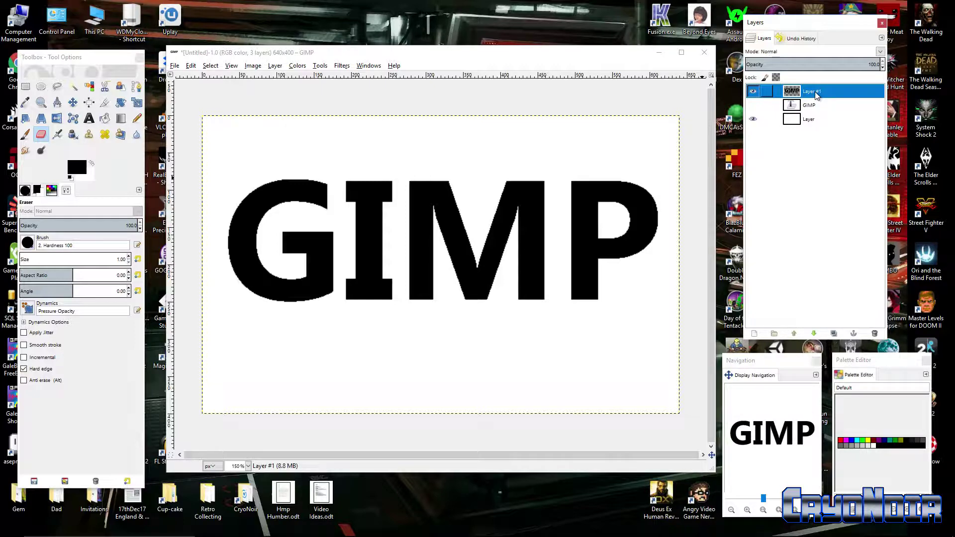
right_click(816, 95)
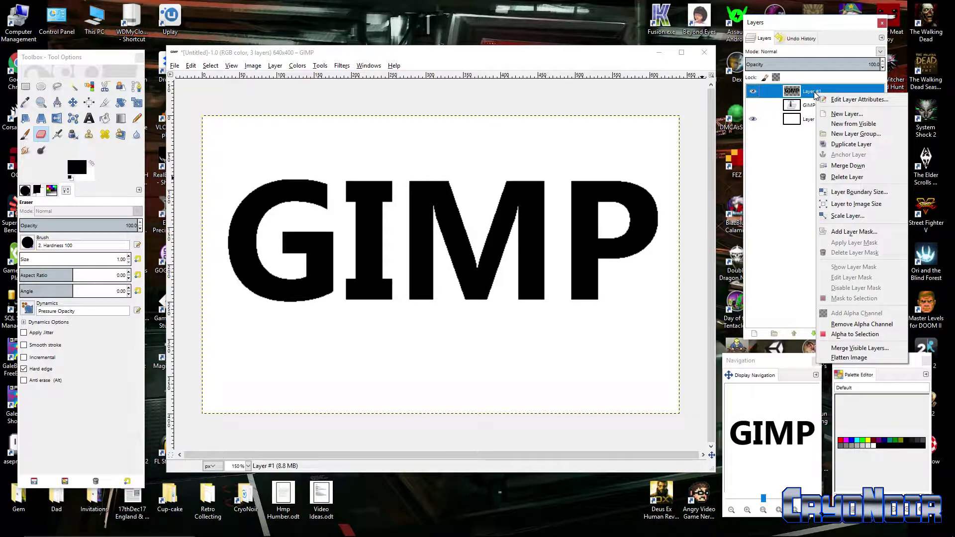
click(865, 336)
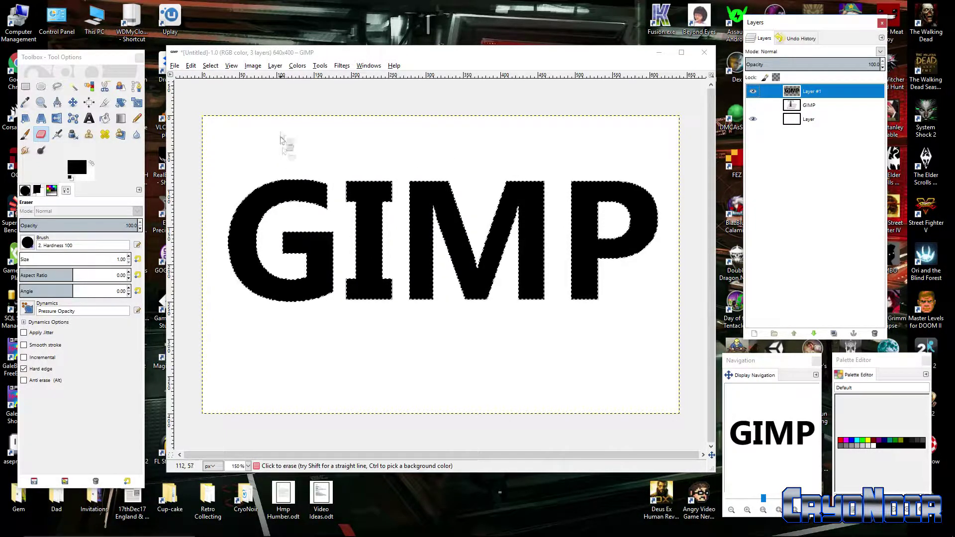
click(210, 66)
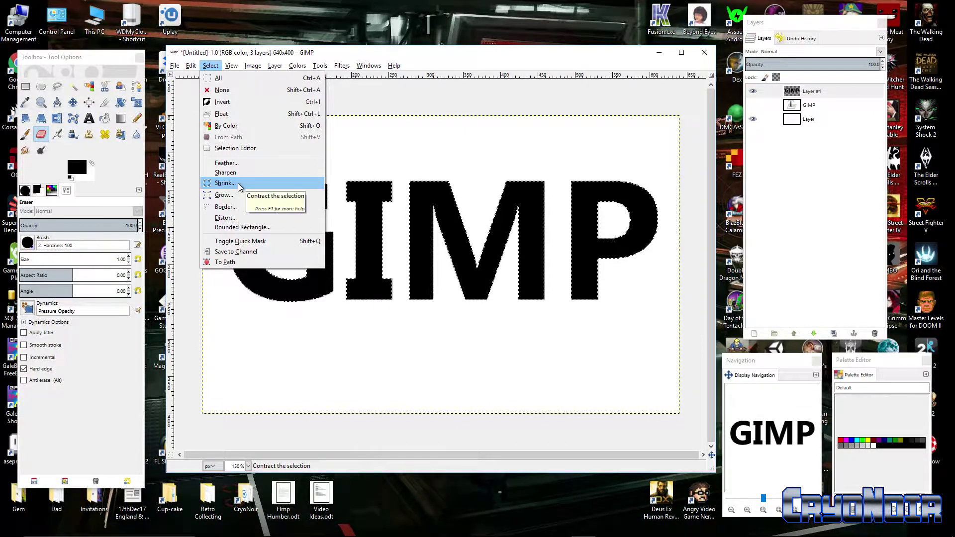
click(238, 185)
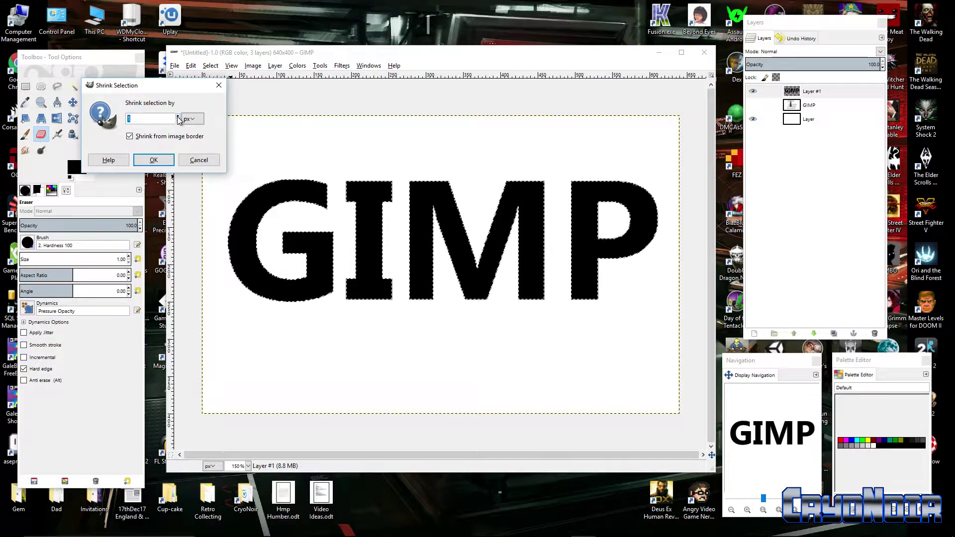
click(178, 117)
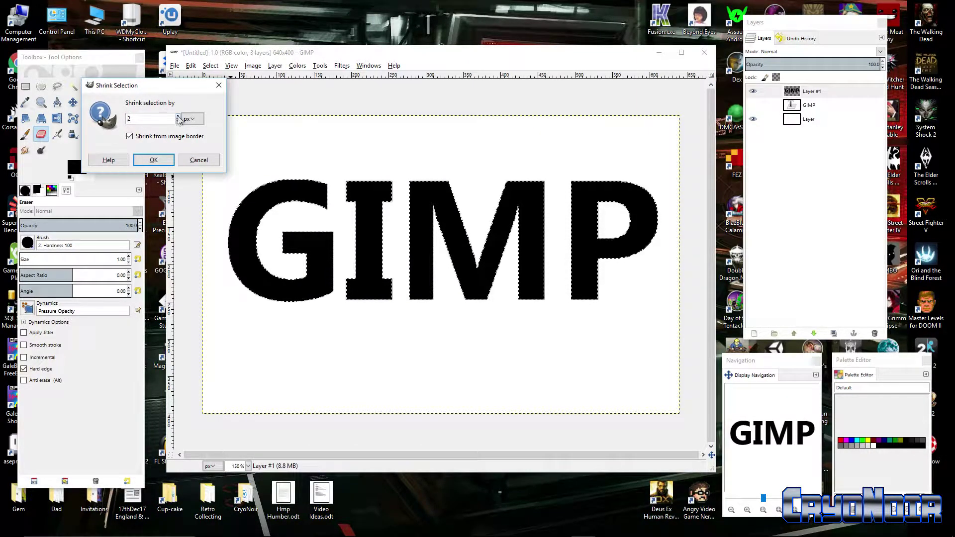
click(157, 160)
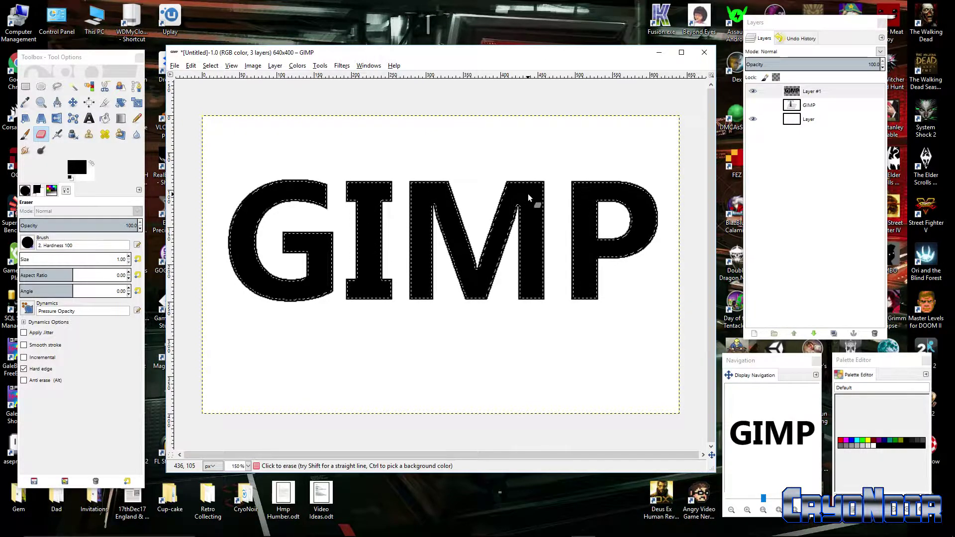
Step: Choose Bucket Fill and set the foreground color to a bright magenta, f000ff
click(106, 118)
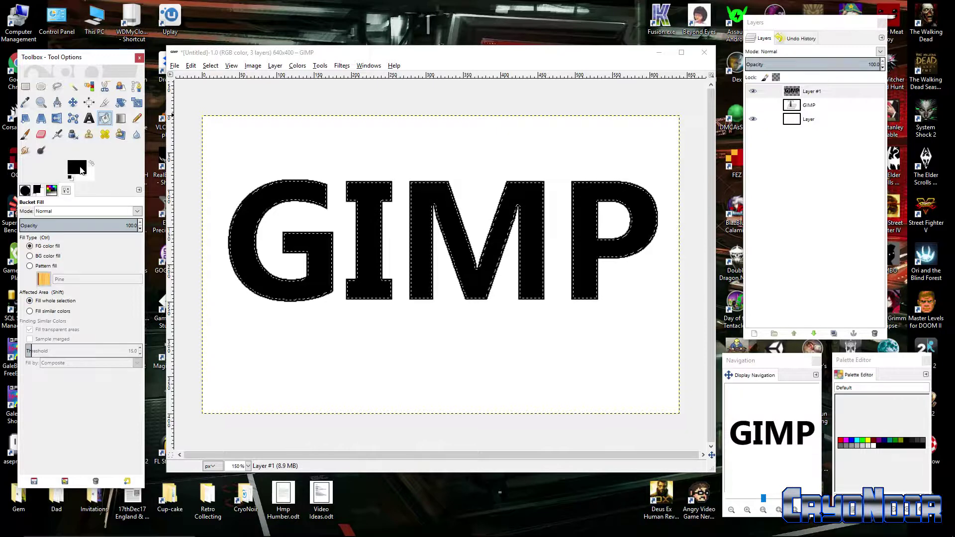
click(81, 171)
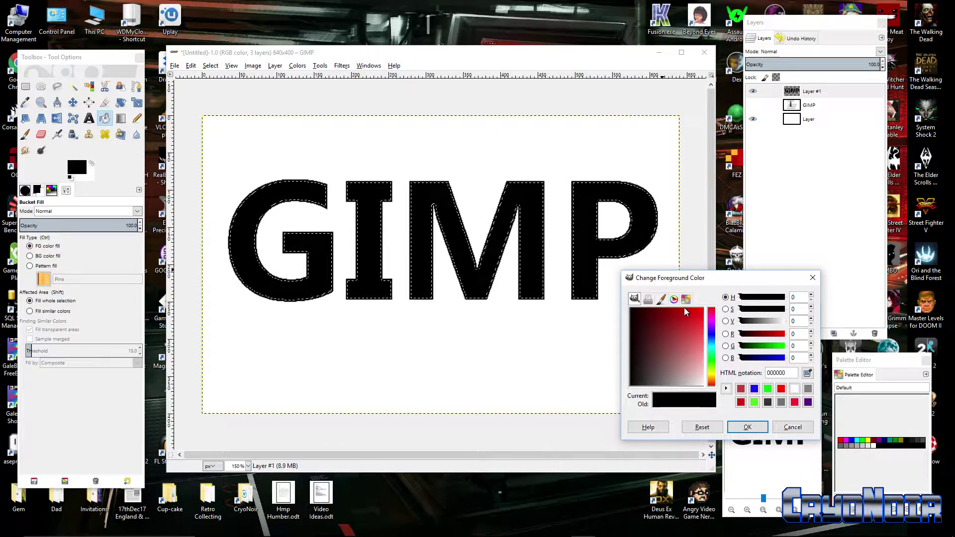
click(712, 324)
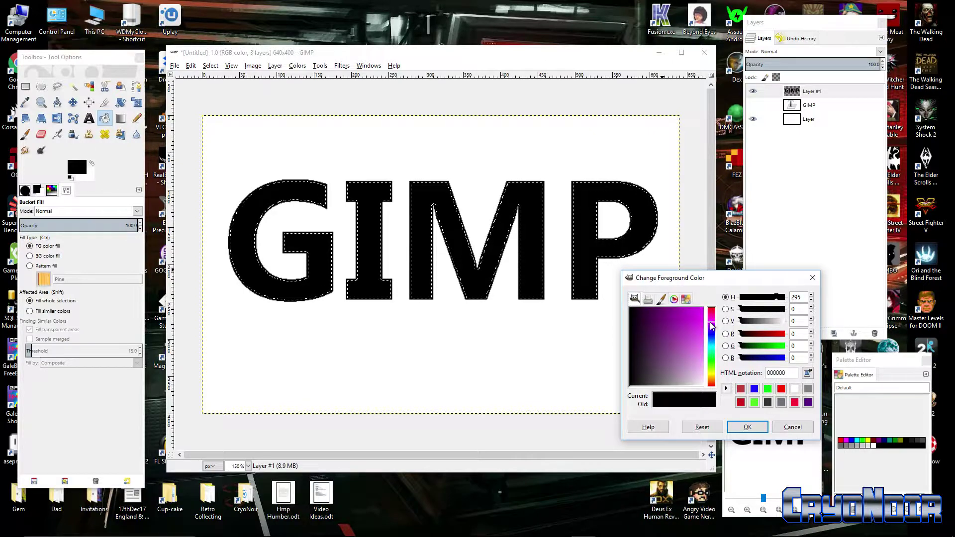
click(699, 310)
drag(712, 327, 699, 311)
click(712, 324)
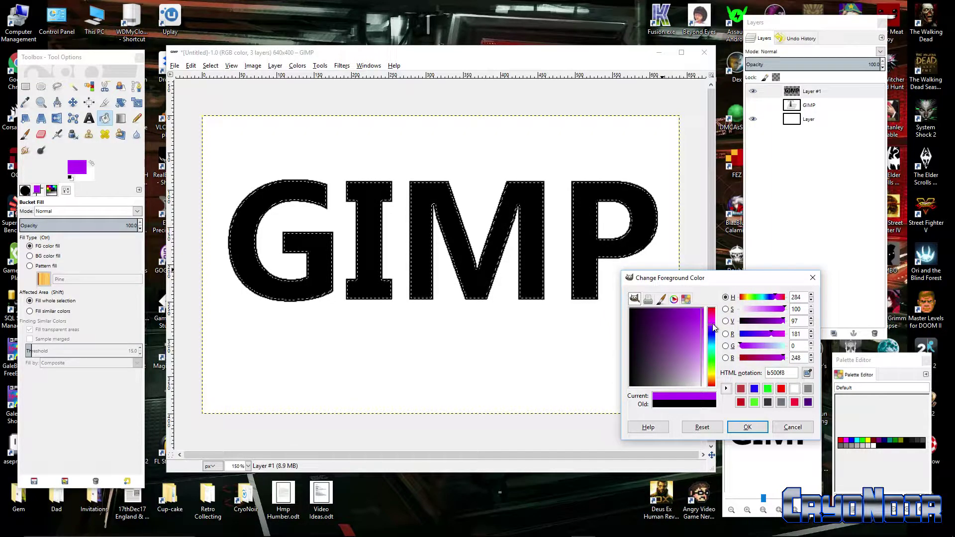
mouse_move(682, 321)
mouse_down()
mouse_move(700, 320)
mouse_move(709, 299)
mouse_up()
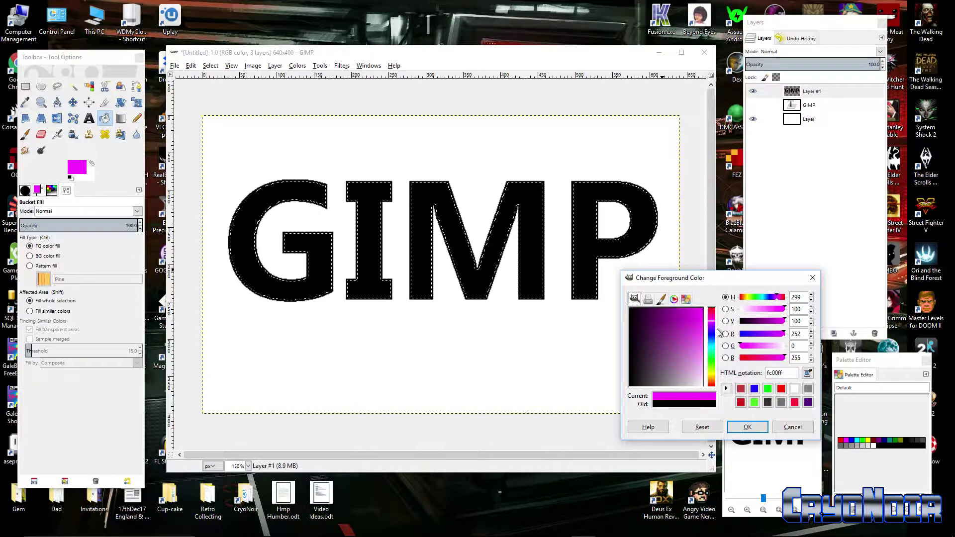
click(711, 325)
drag(694, 327, 707, 304)
click(712, 322)
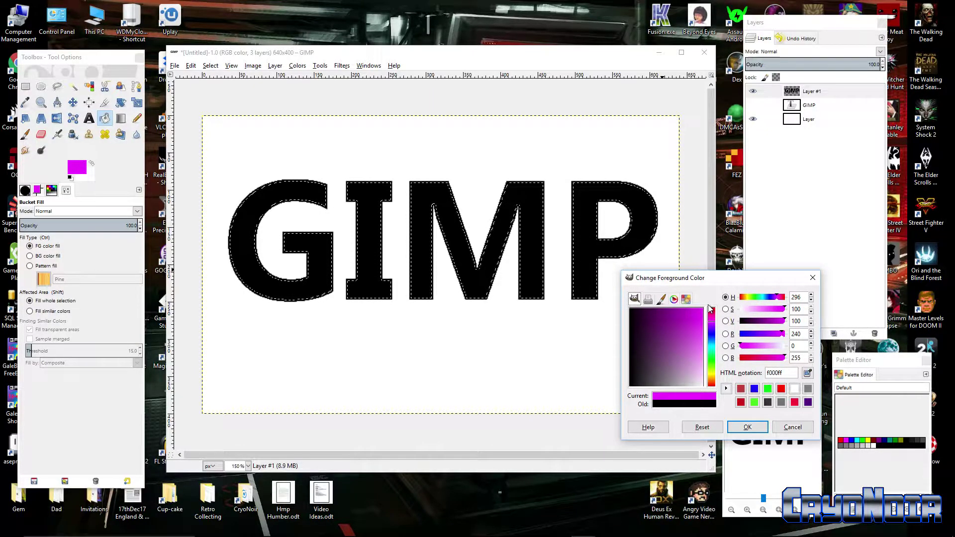
click(747, 427)
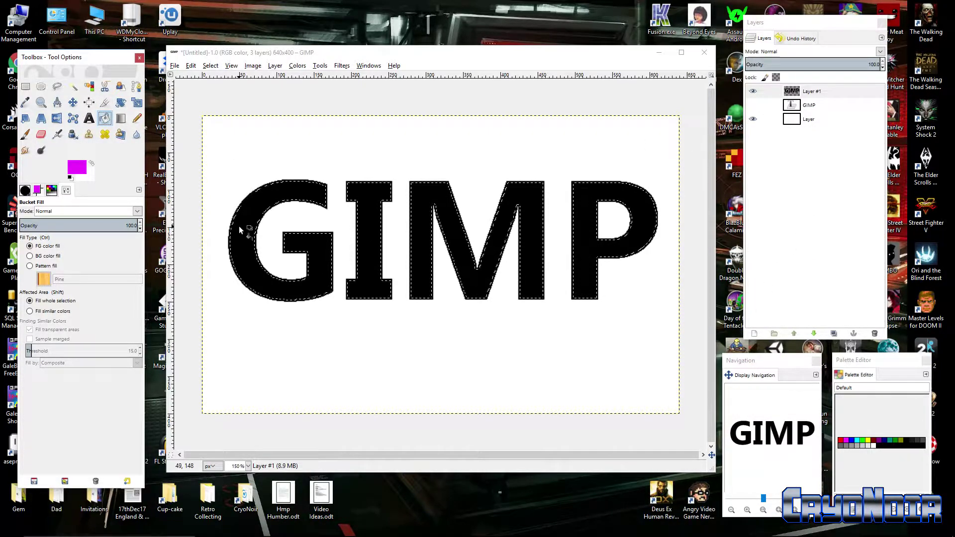
Step: Try filling the shrunken letter selection with magenta directly on Layer #1, and undo the fill
click(321, 246)
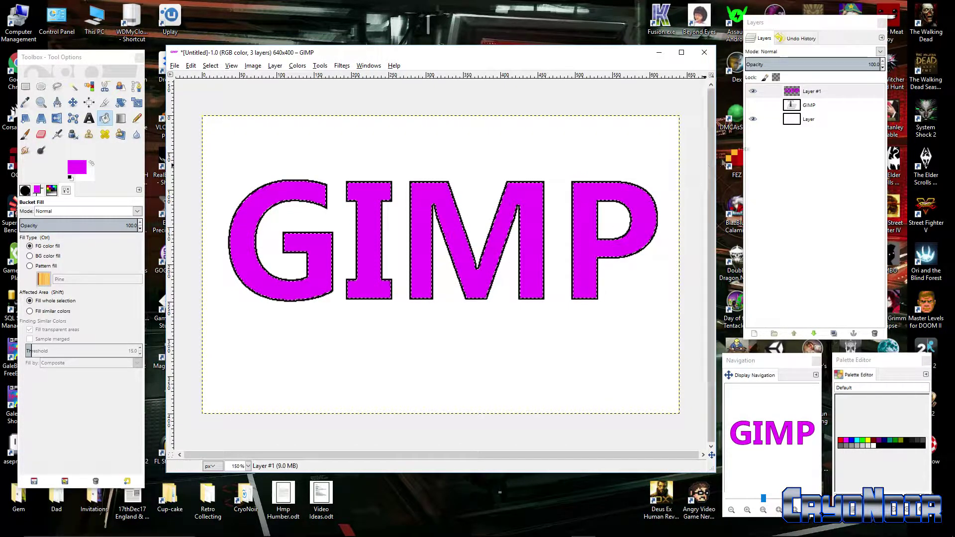
click(829, 93)
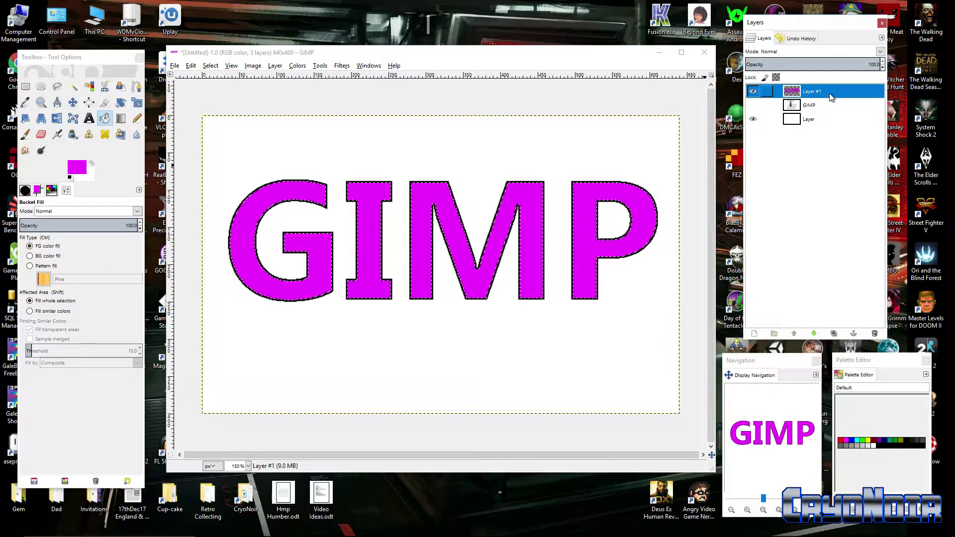
key(ctrl+z)
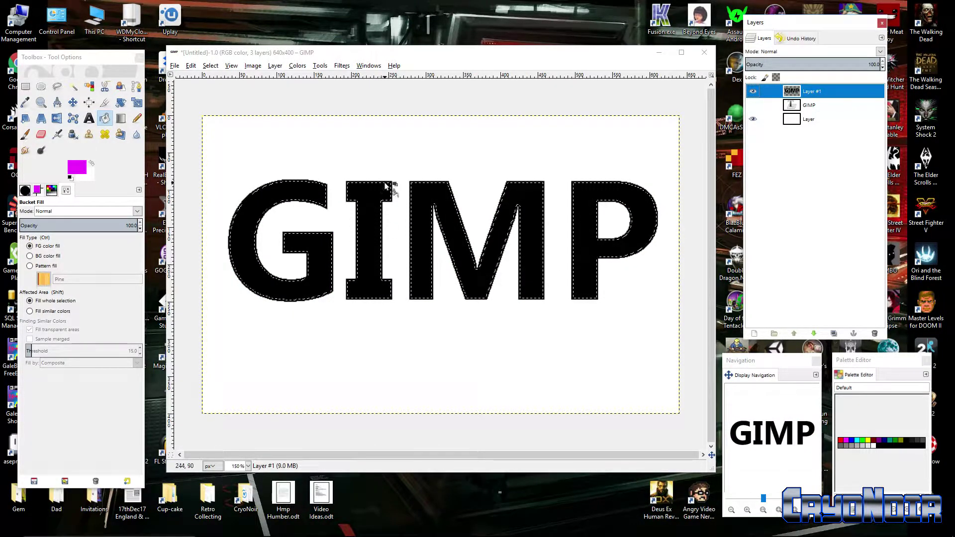
Step: Add a transparent 640 × 400 px layer above Layer #1 and fill the shrunken letter selection on it with magenta
right_click(789, 143)
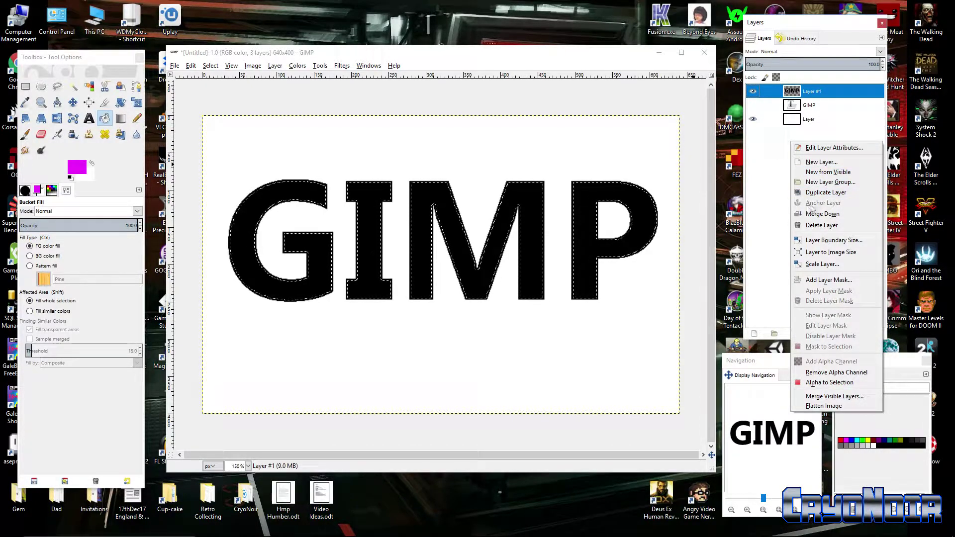
click(834, 163)
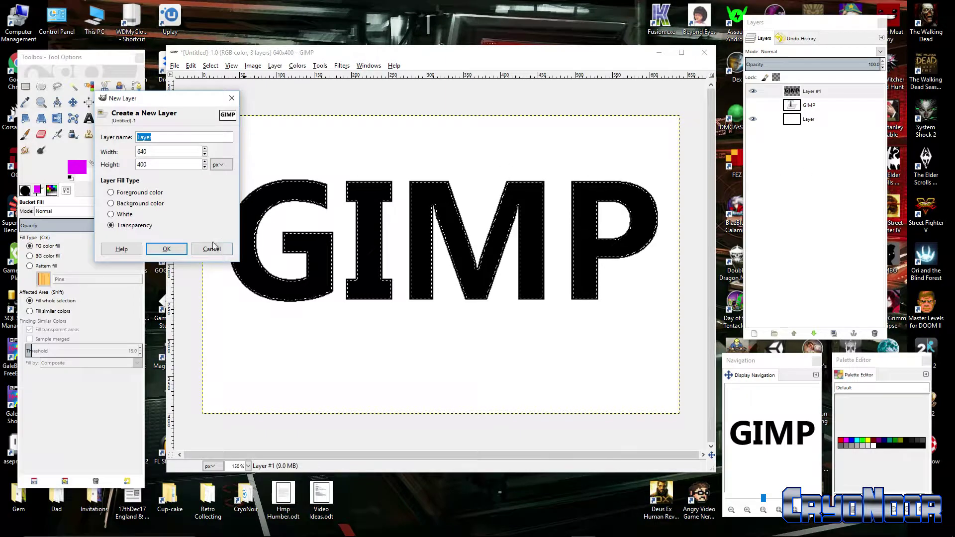
click(164, 250)
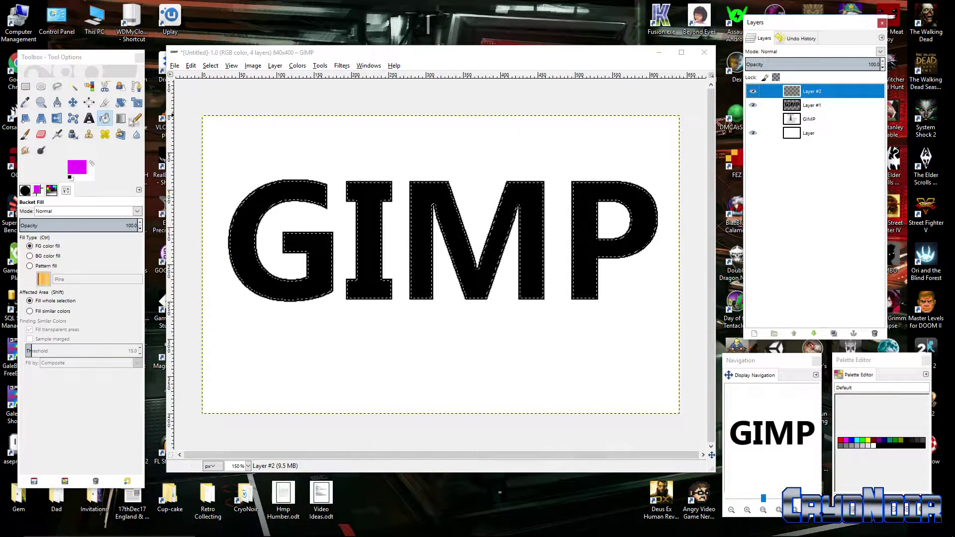
click(106, 120)
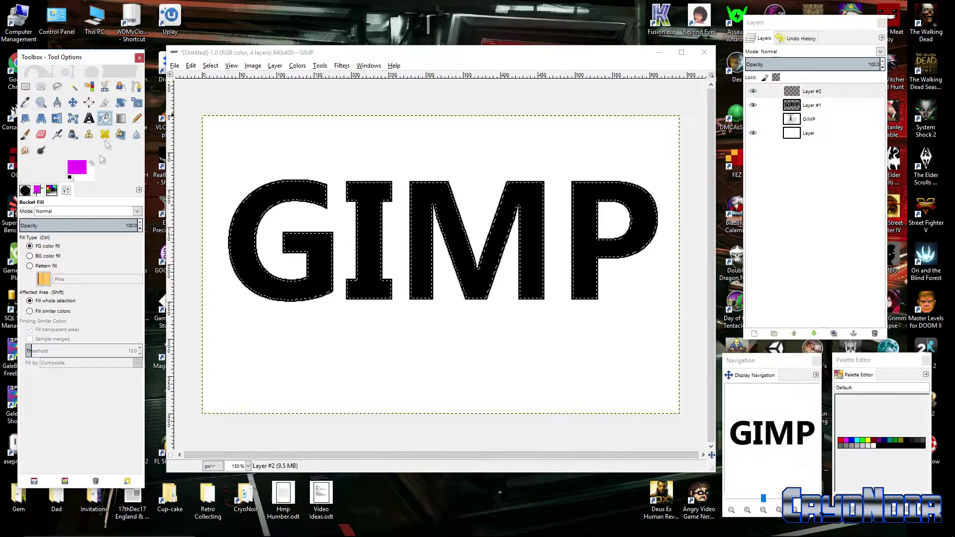
click(241, 219)
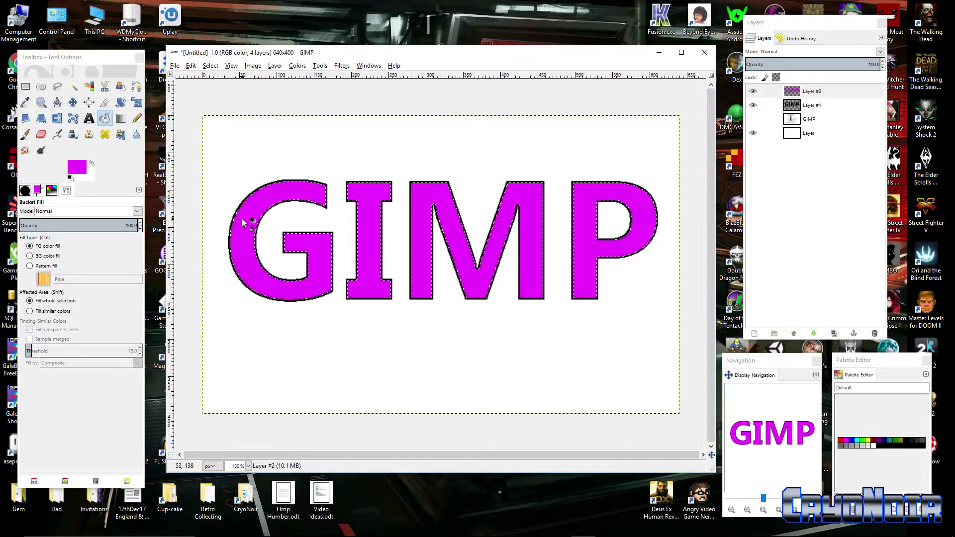
Step: Compare the magenta letters with the black ones beneath by toggling Layer #2's visibility, leaving it active and shown
click(828, 105)
click(829, 91)
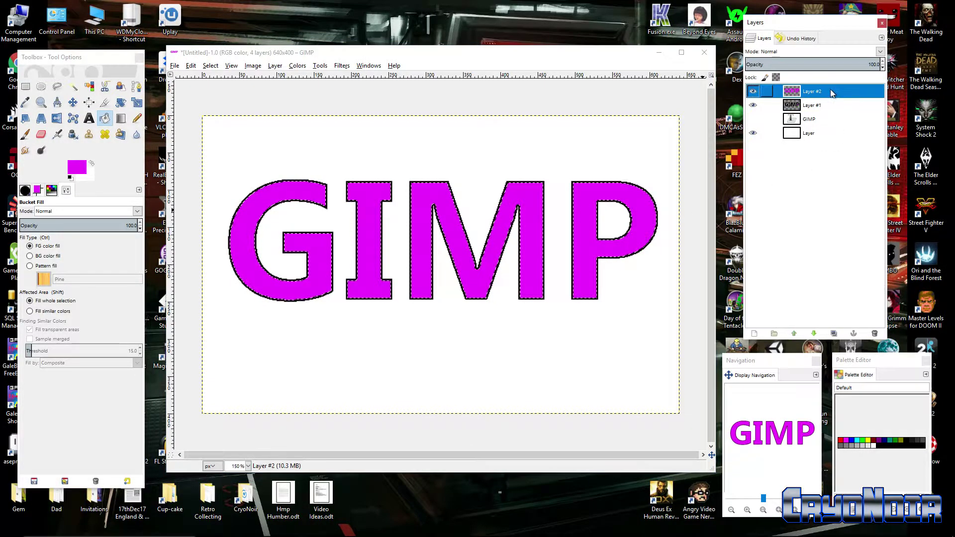
click(752, 92)
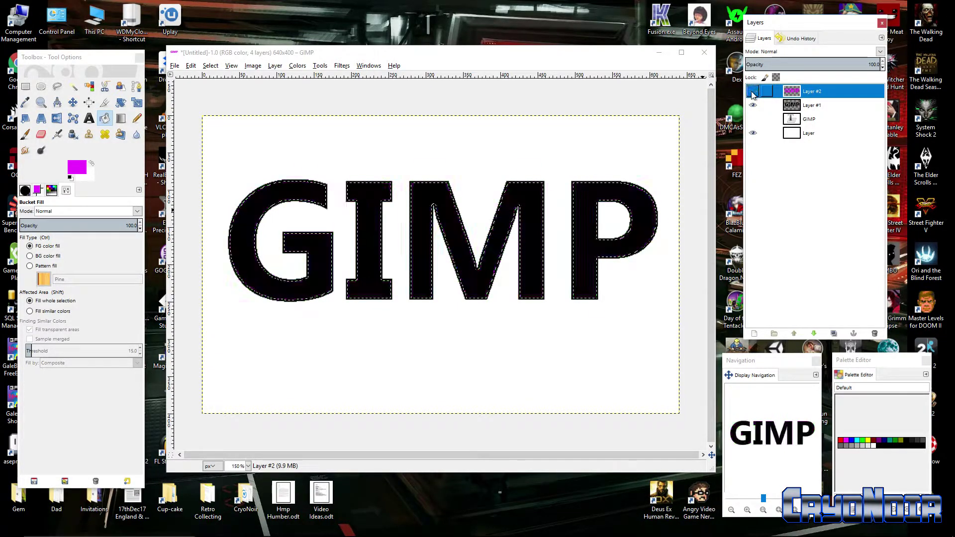
click(752, 92)
click(752, 92)
click(752, 92)
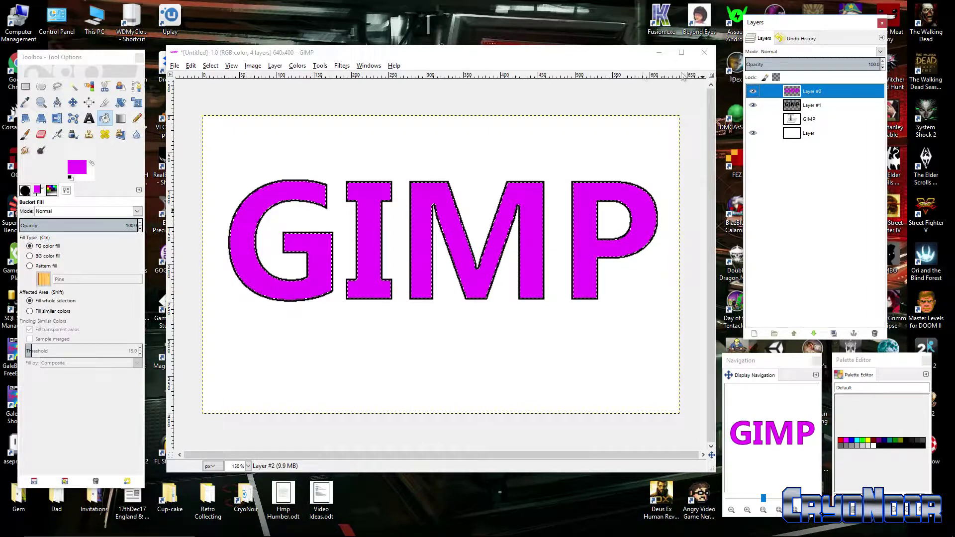
Step: Add a transparent 640 × 400 px layer above Layer #2, keeping the letter selection active
right_click(813, 97)
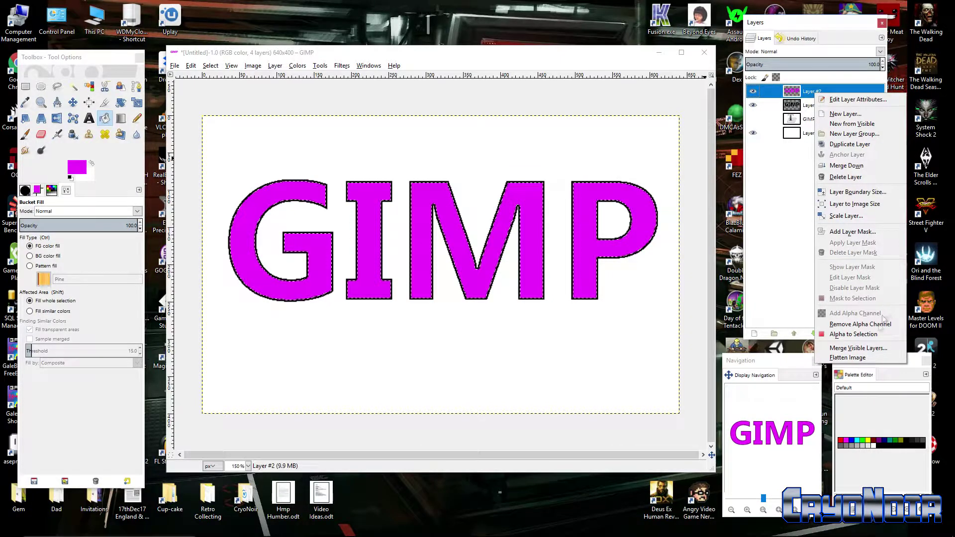
click(844, 115)
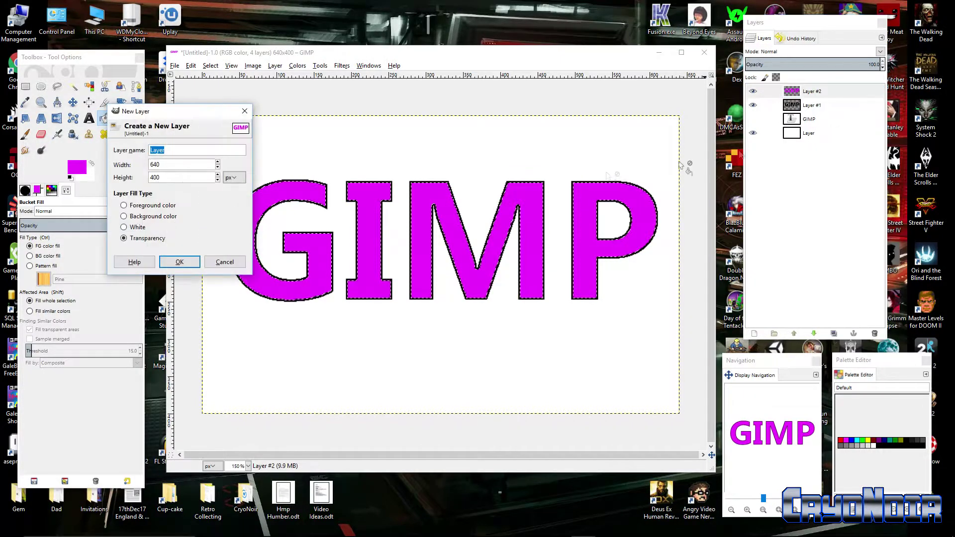
click(180, 262)
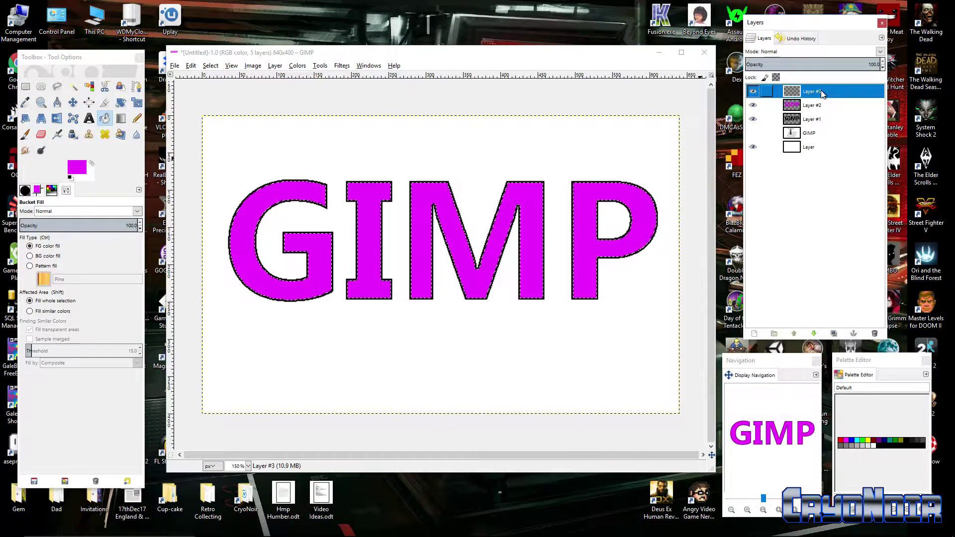
Step: Shrink the letter selection further inside the magenta fill, and grow it back by 1 px
click(211, 66)
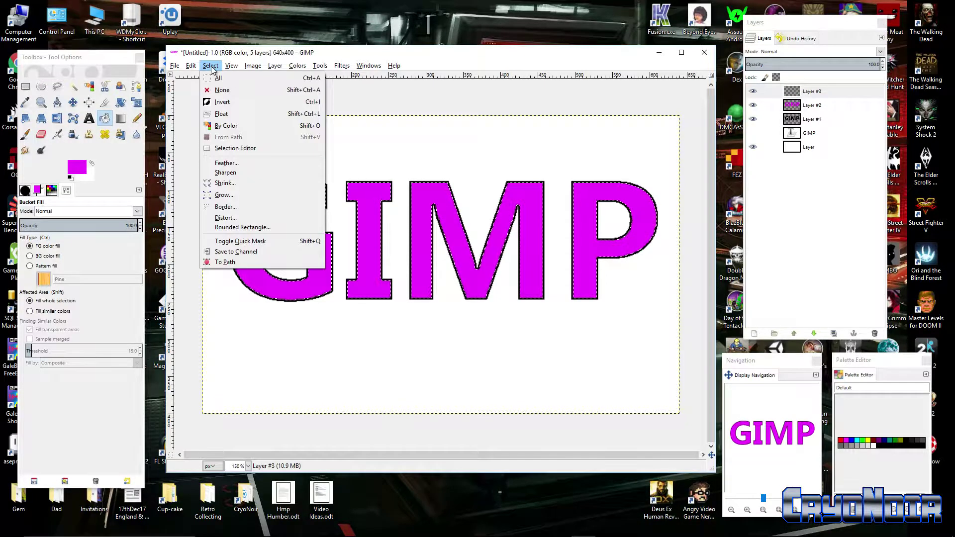
click(242, 182)
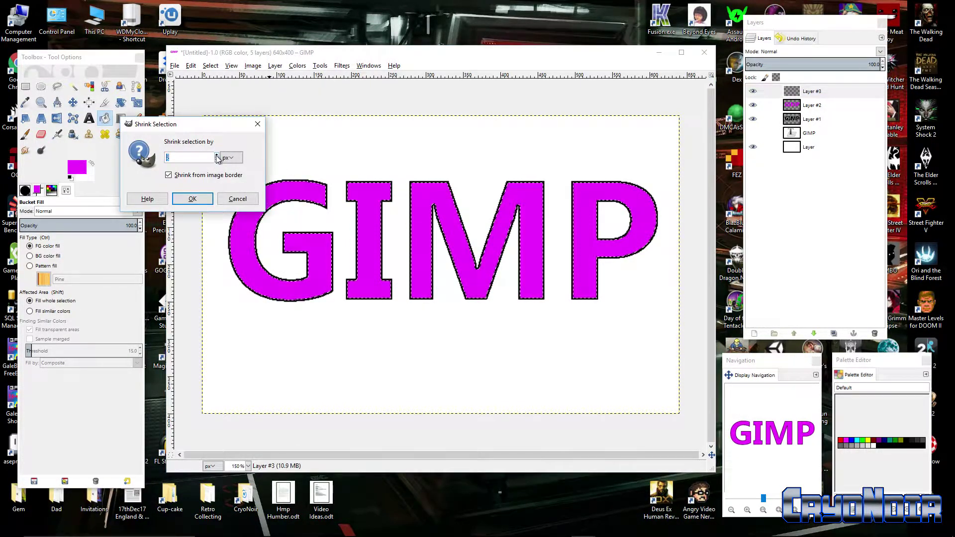
click(208, 202)
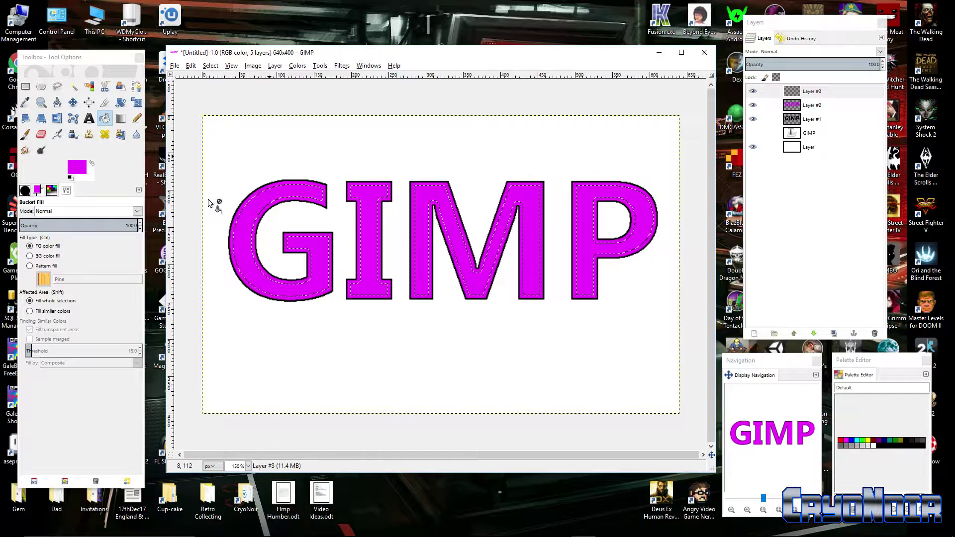
click(211, 66)
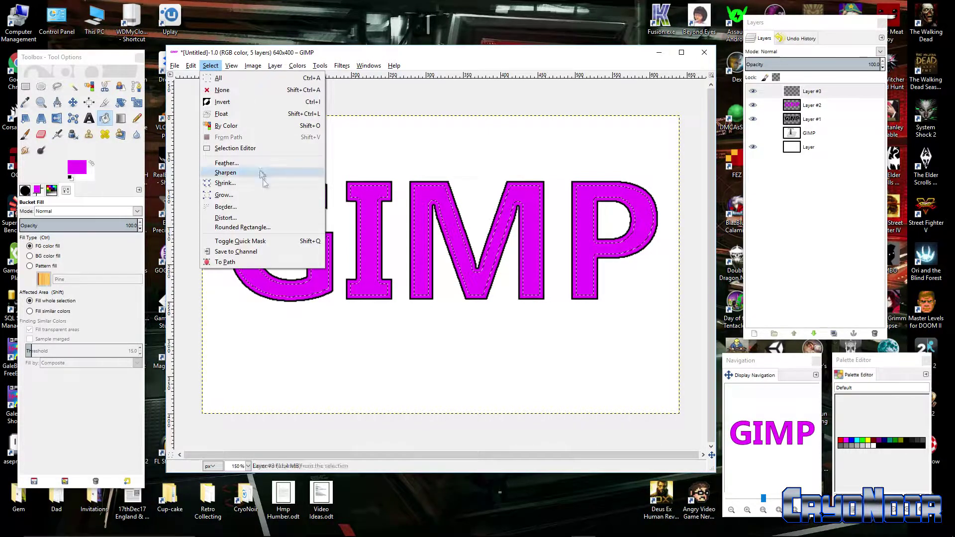
click(261, 197)
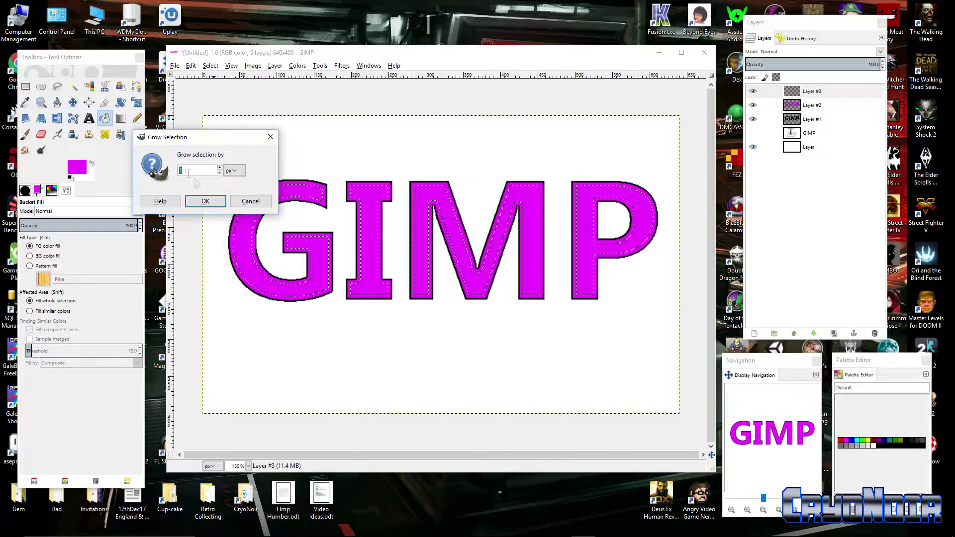
click(206, 202)
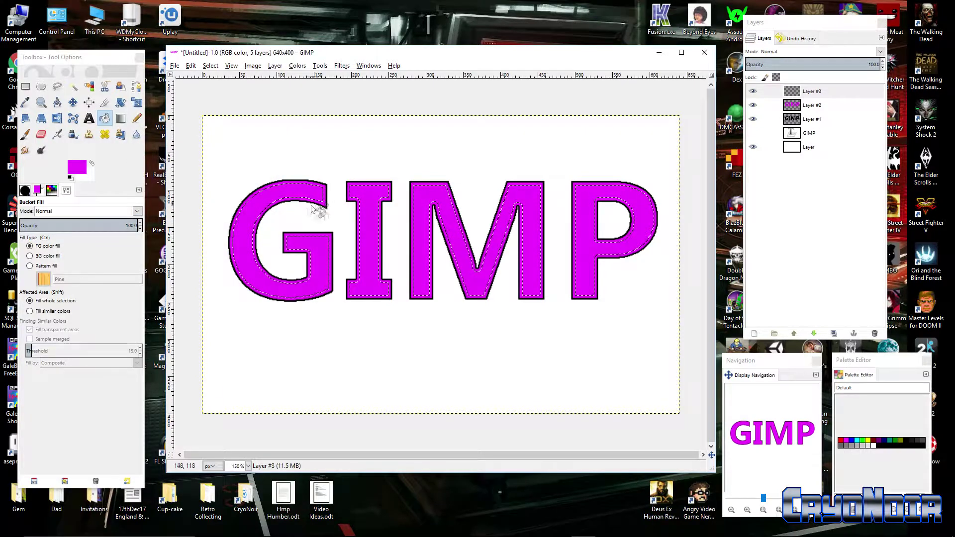
Step: Reset the foreground color to black, fill the shrunken letter selection on Layer #3, and clear the selection
click(748, 90)
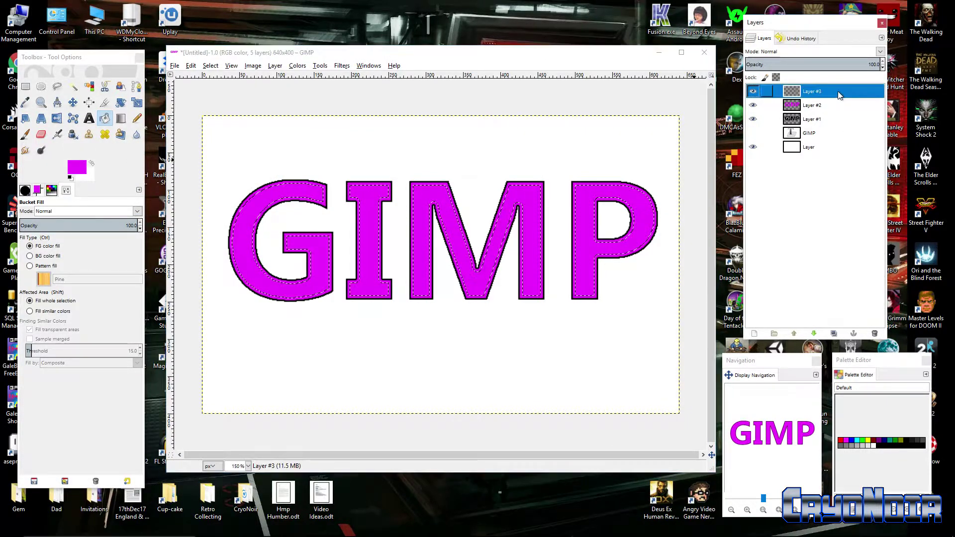
click(70, 177)
click(70, 178)
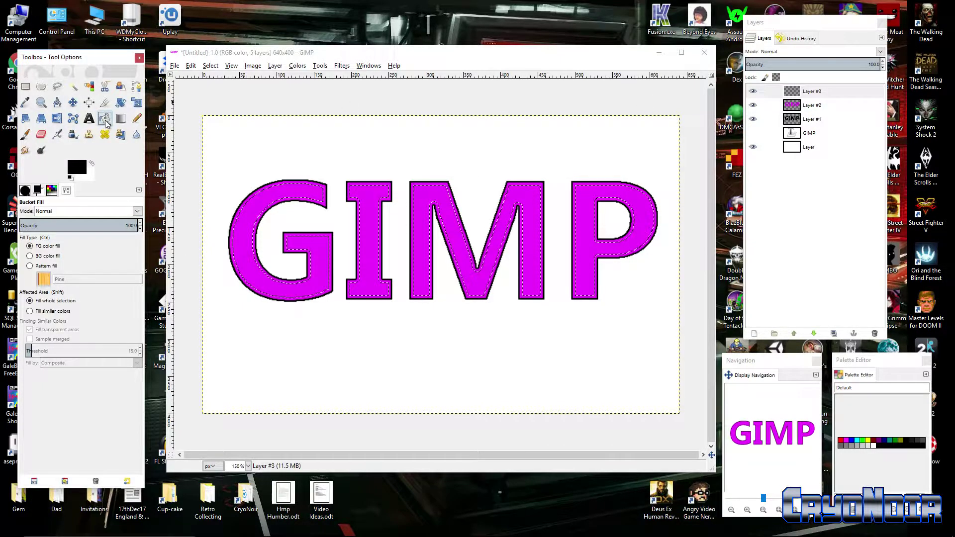
click(244, 260)
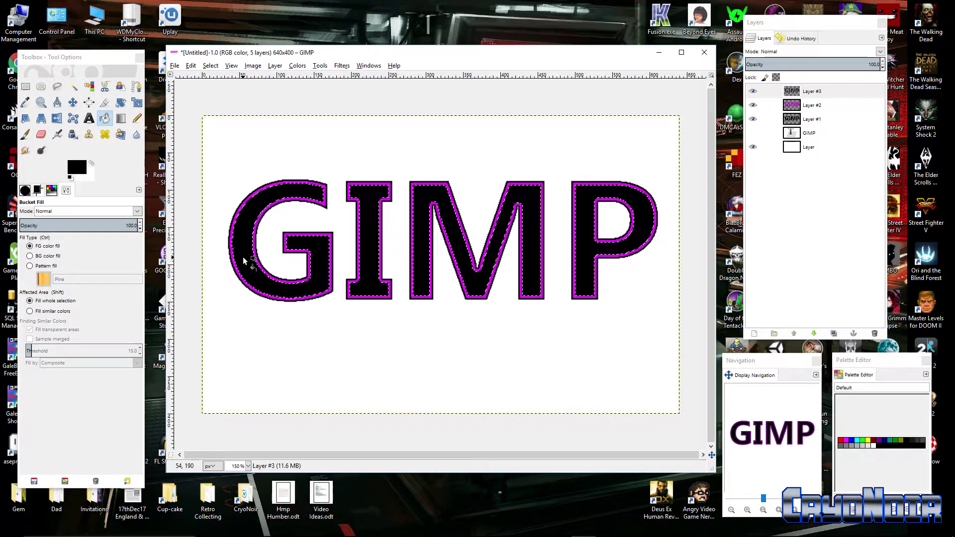
click(211, 65)
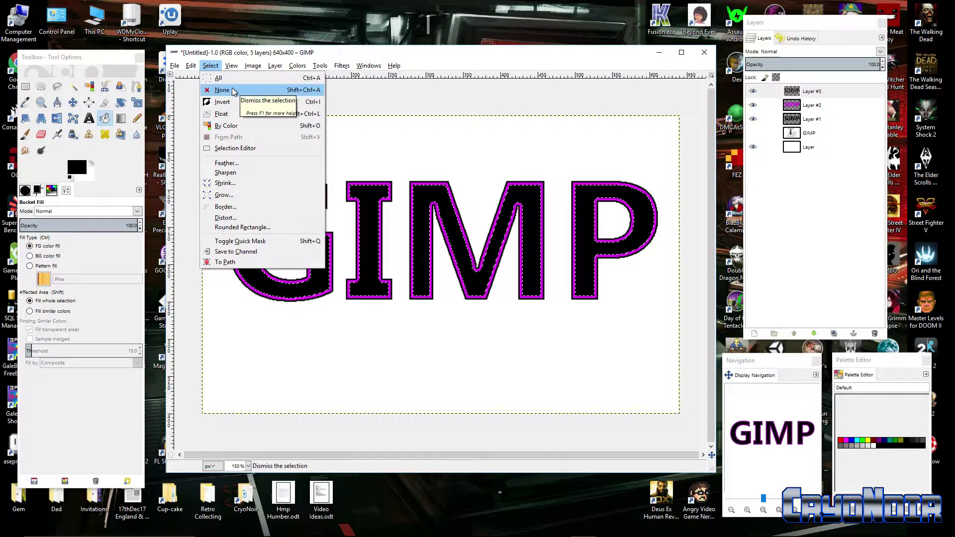
click(233, 91)
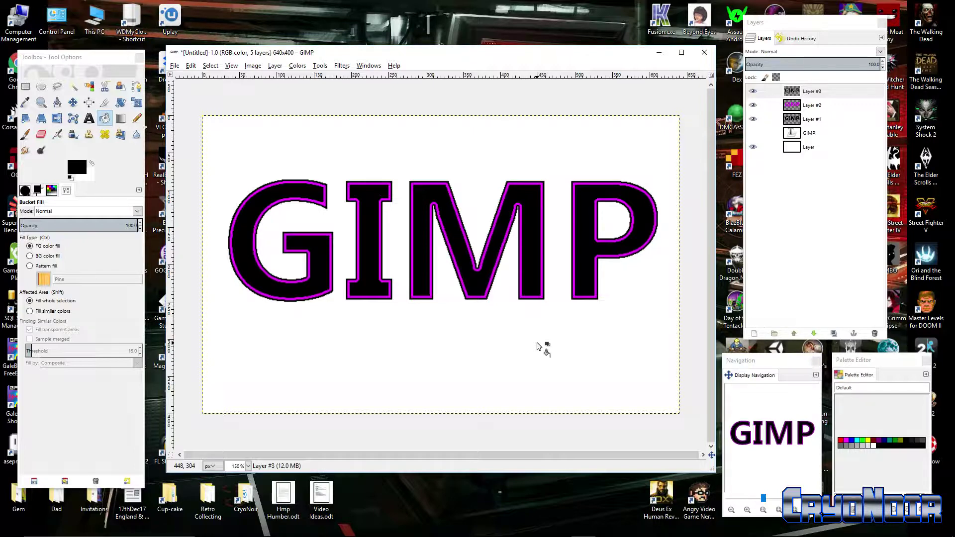
Step: Try a light gray background by filling the bottom layer, Layer, with aeaeae
click(826, 147)
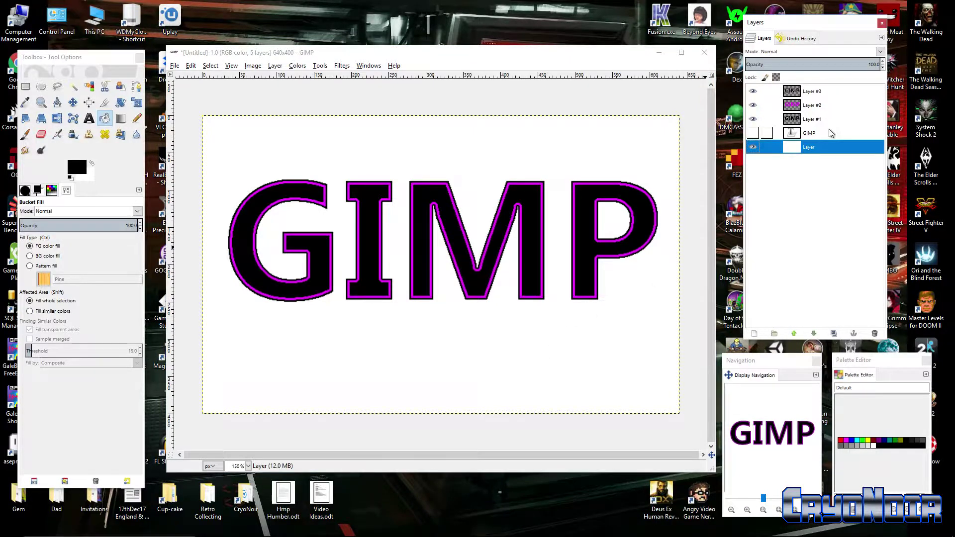
click(77, 167)
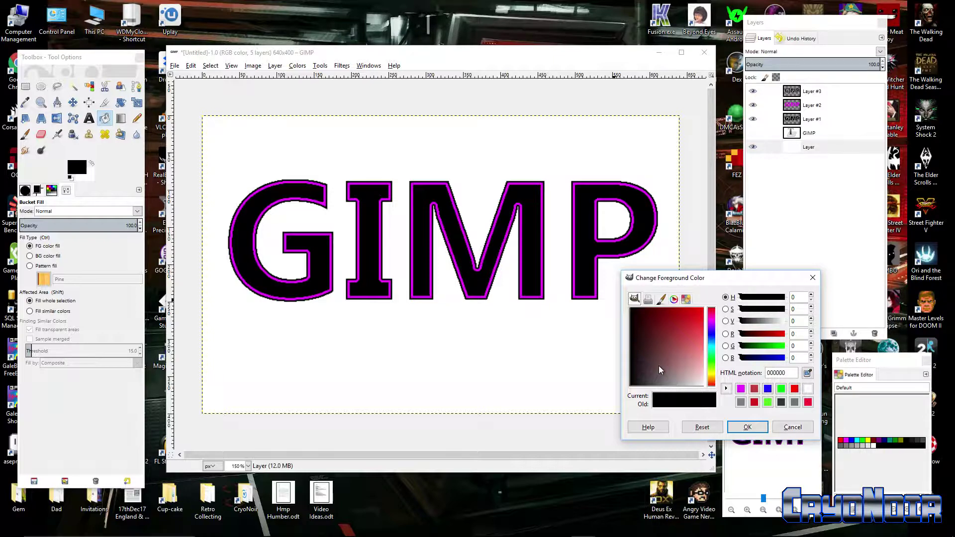
drag(680, 386, 680, 386)
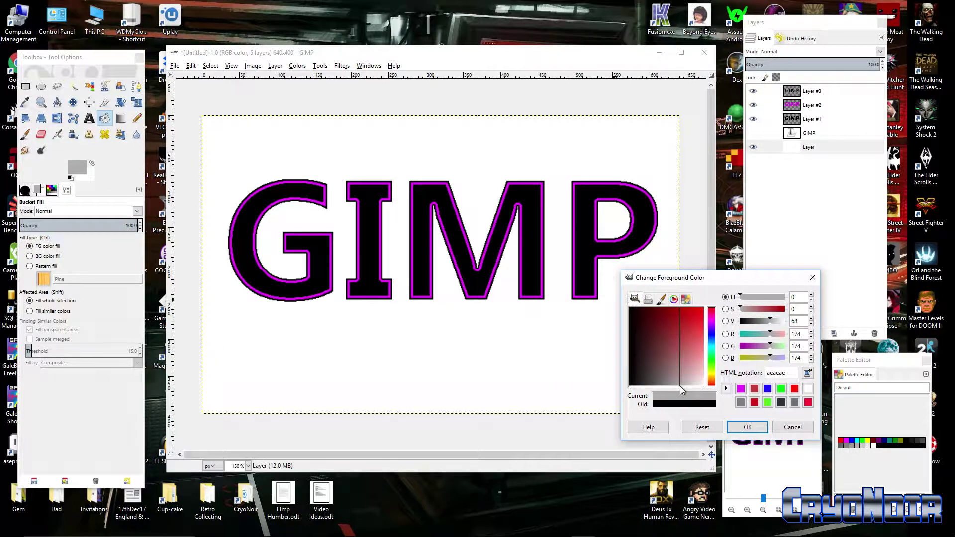
click(747, 426)
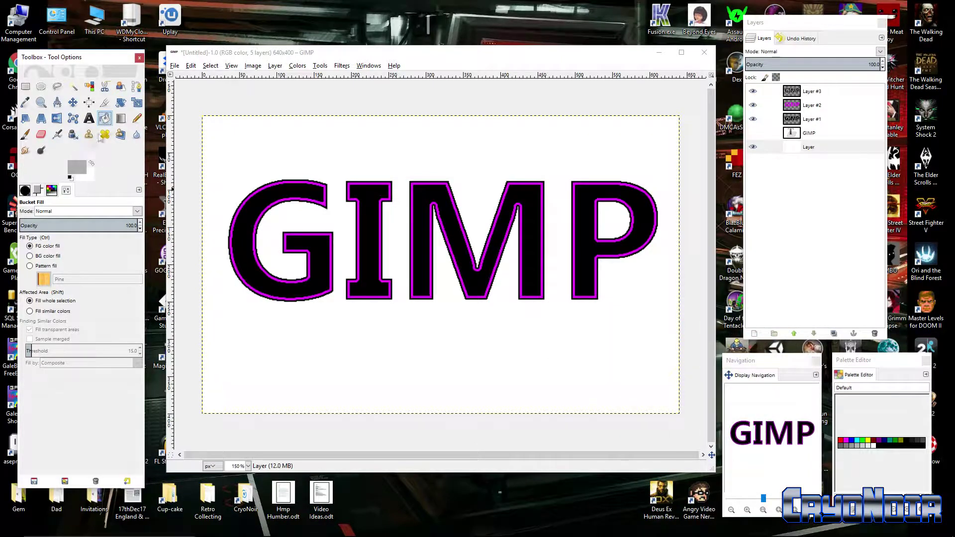
click(504, 358)
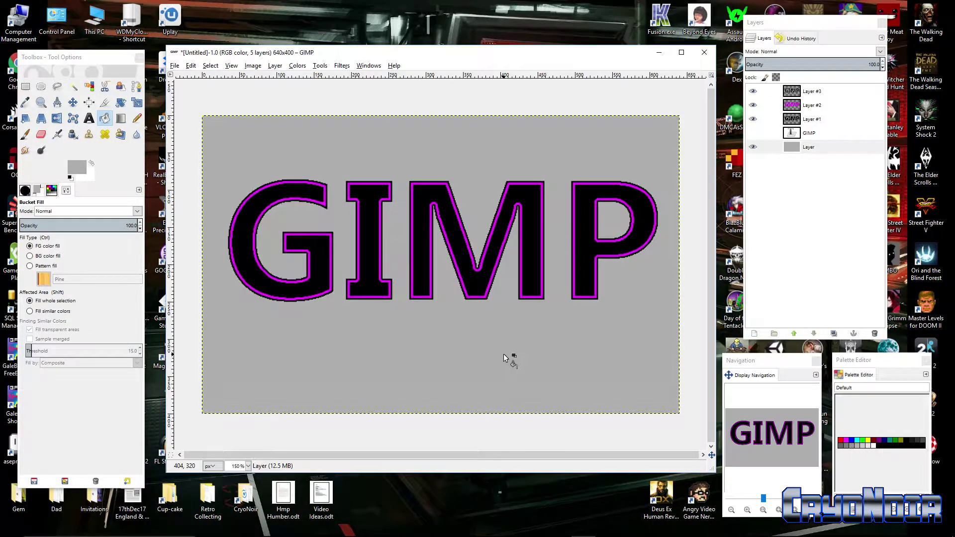
Step: Try a black background by resetting the default colors and filling the bottom layer with black
click(865, 149)
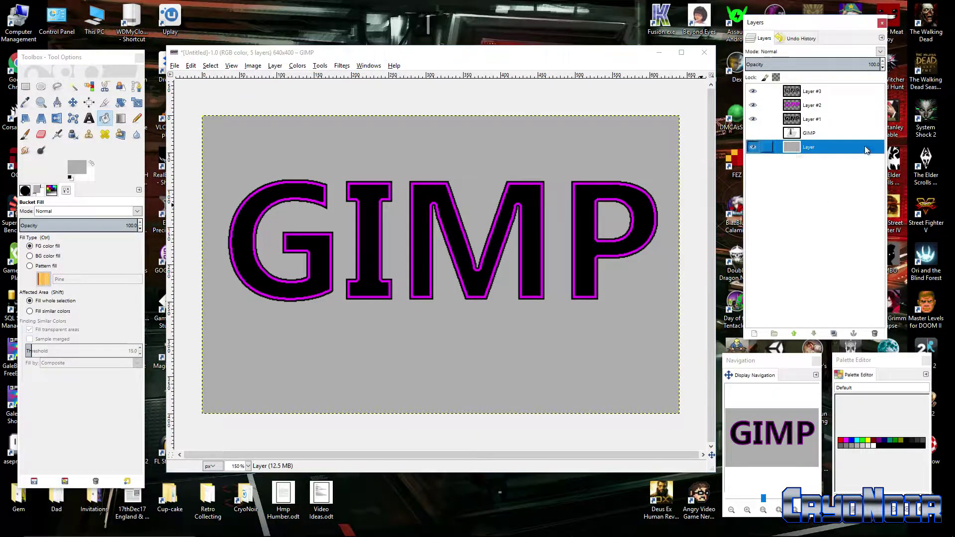
click(71, 176)
click(437, 347)
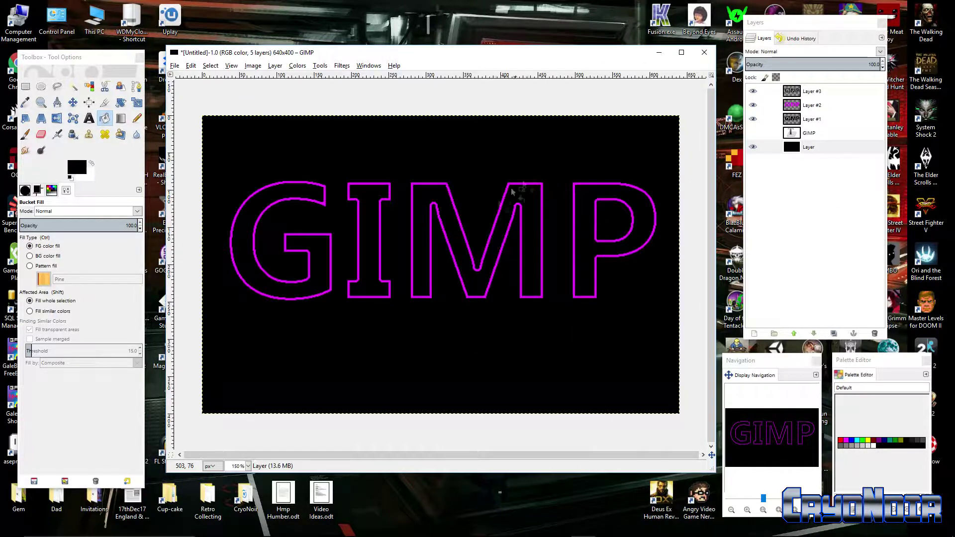
Step: Set the foreground color to turquoise, 36e0ca, and fill the bottom background layer with it
click(814, 150)
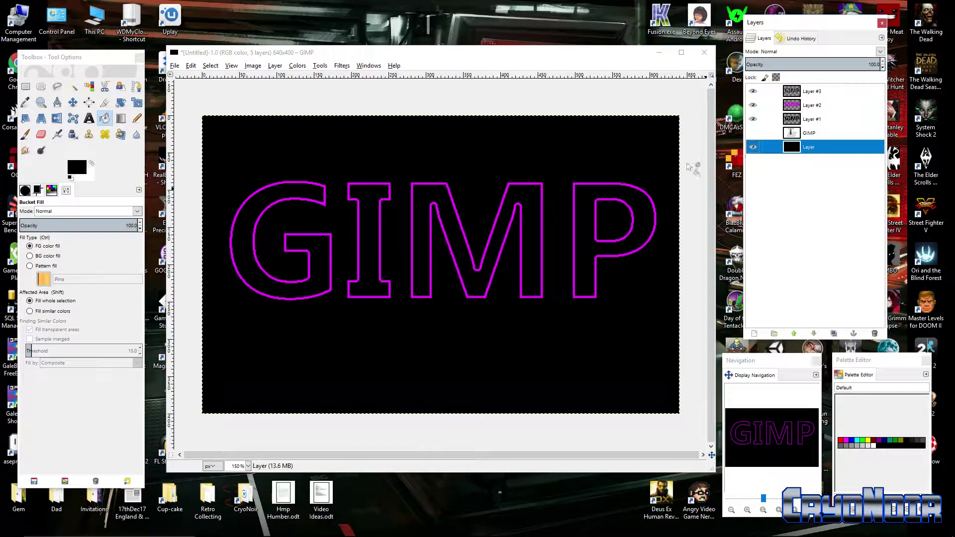
click(84, 171)
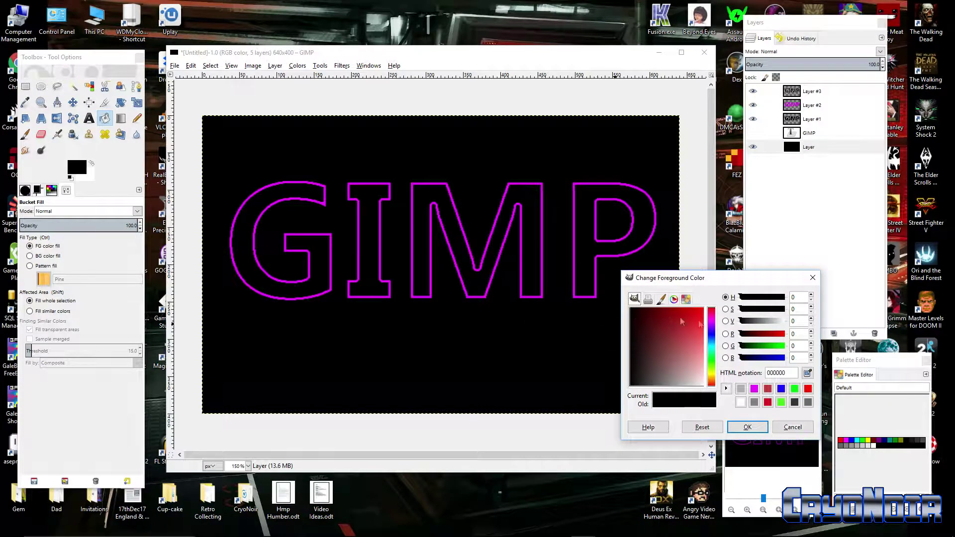
click(712, 336)
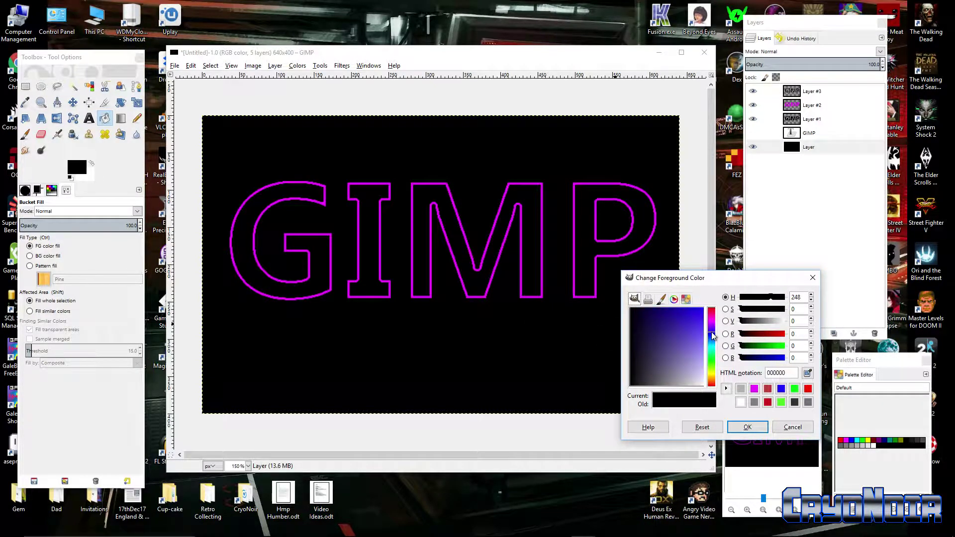
drag(714, 336, 716, 352)
drag(689, 316, 695, 331)
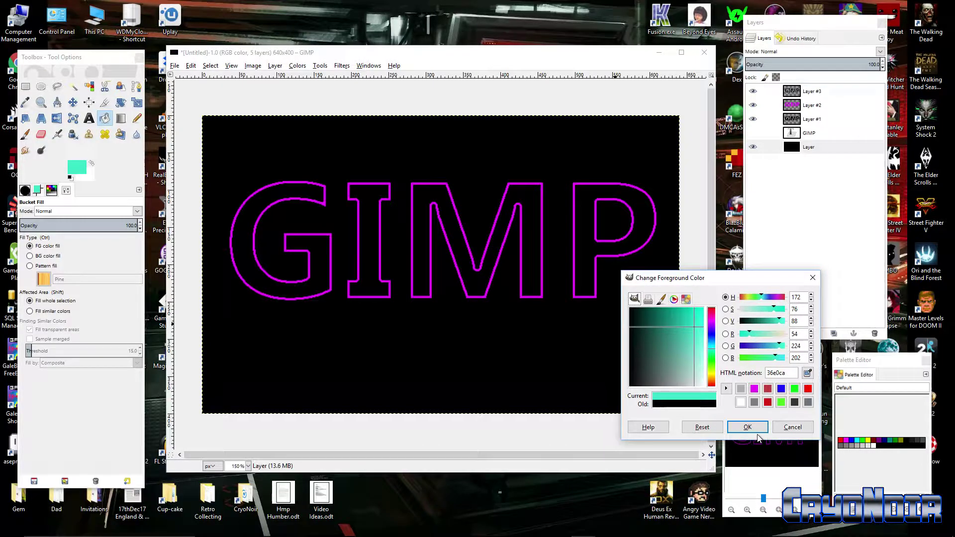
click(747, 427)
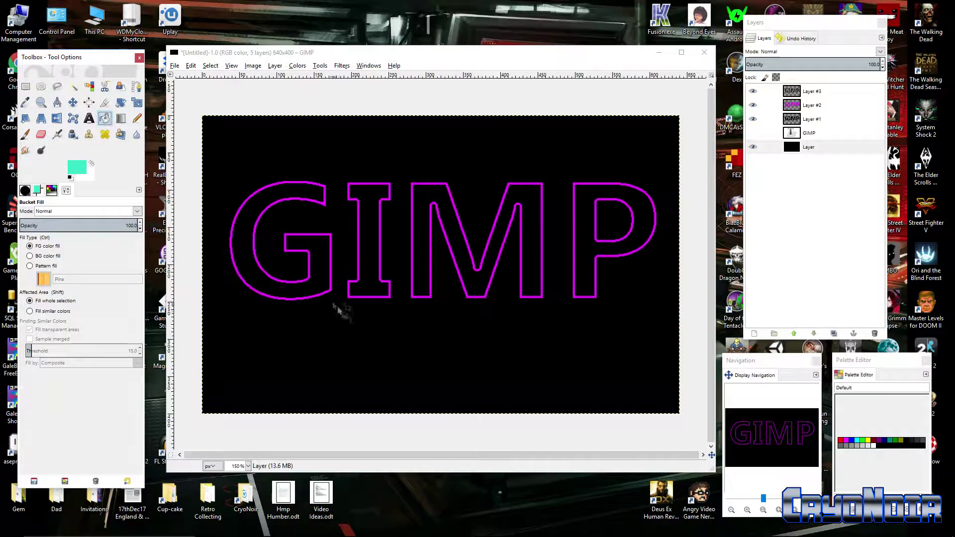
click(339, 313)
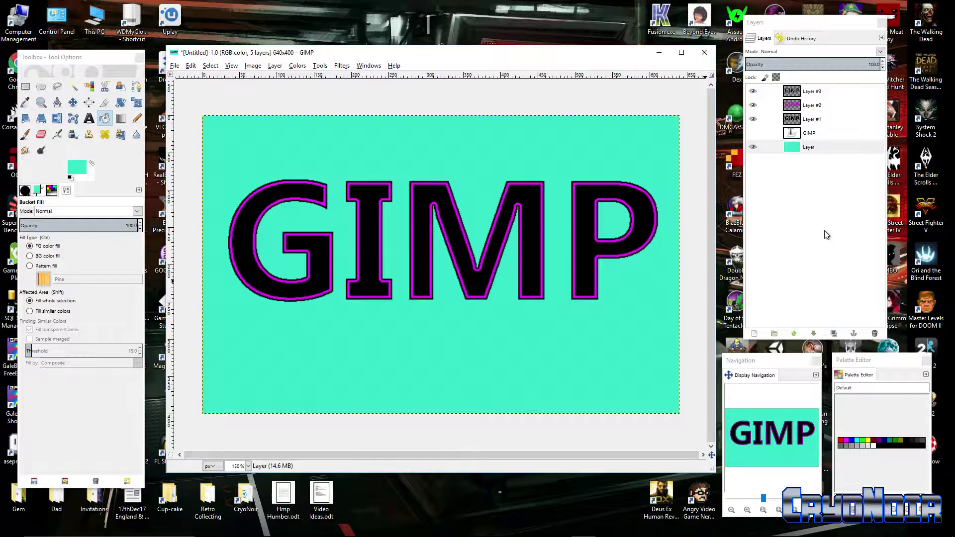
Step: Add a transparent 640 × 400 px layer above Layer #3 at the top of the layer stack
click(821, 133)
click(829, 105)
click(830, 92)
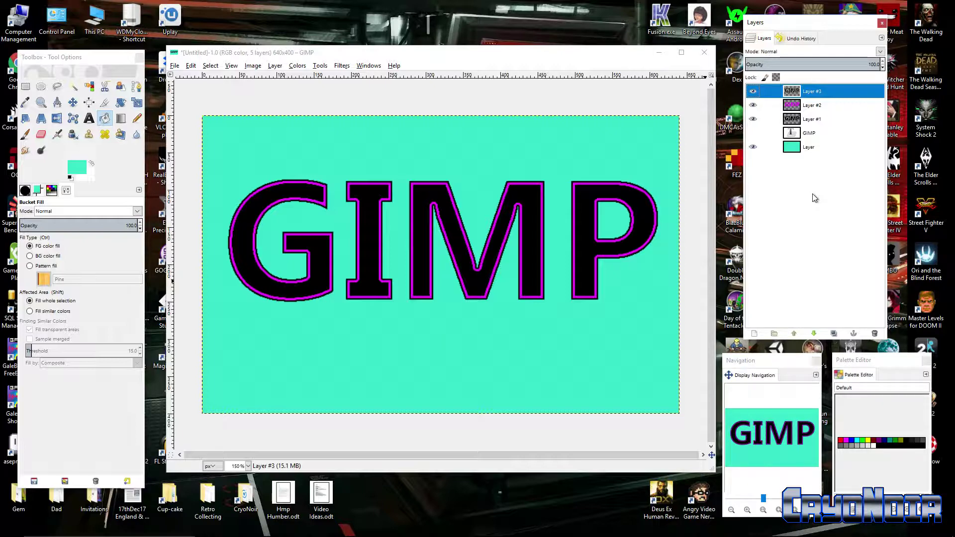
right_click(819, 92)
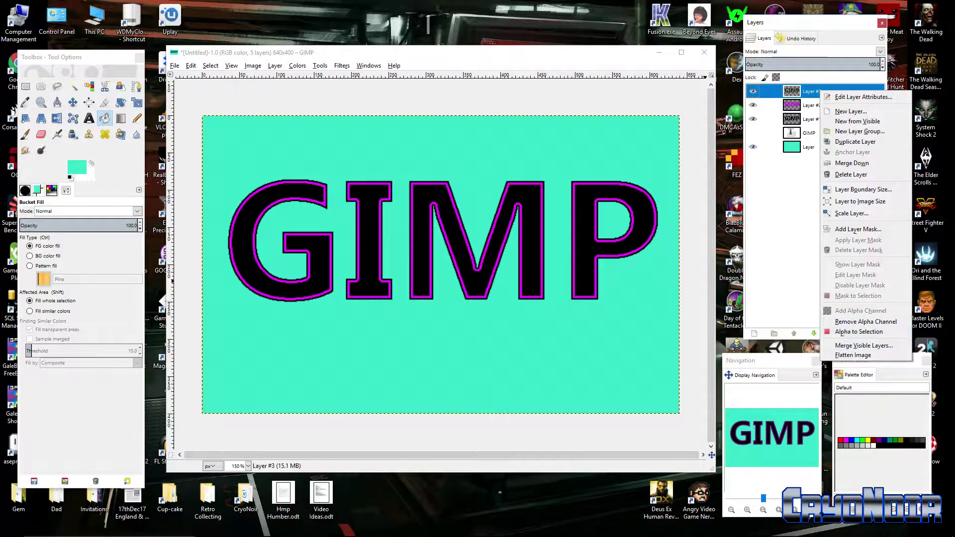
click(845, 112)
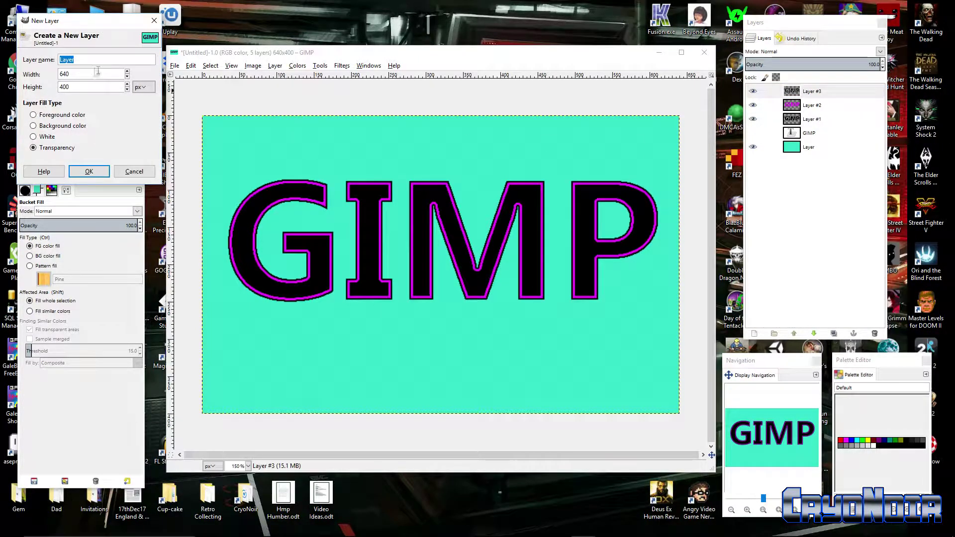
click(88, 172)
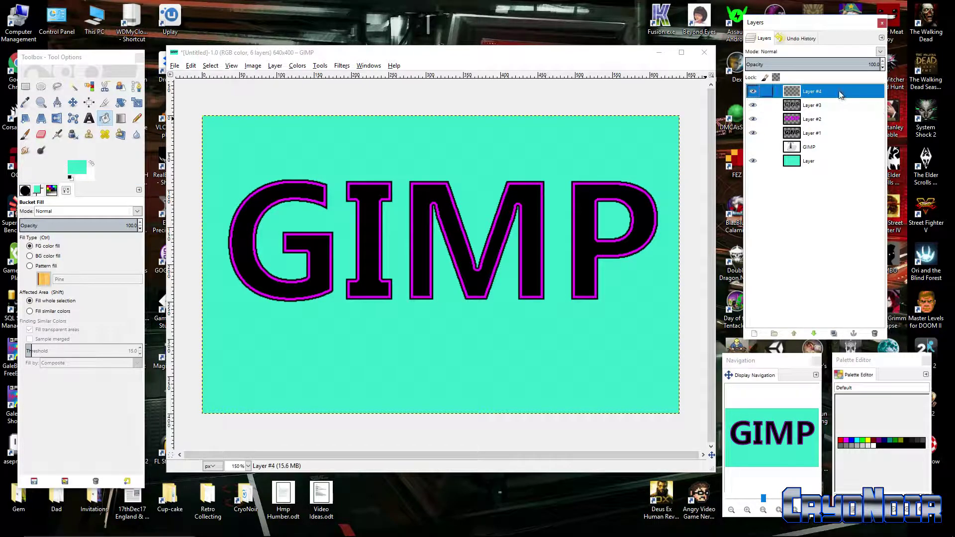
Step: Set the foreground color to a light, slightly greenish gray
click(76, 169)
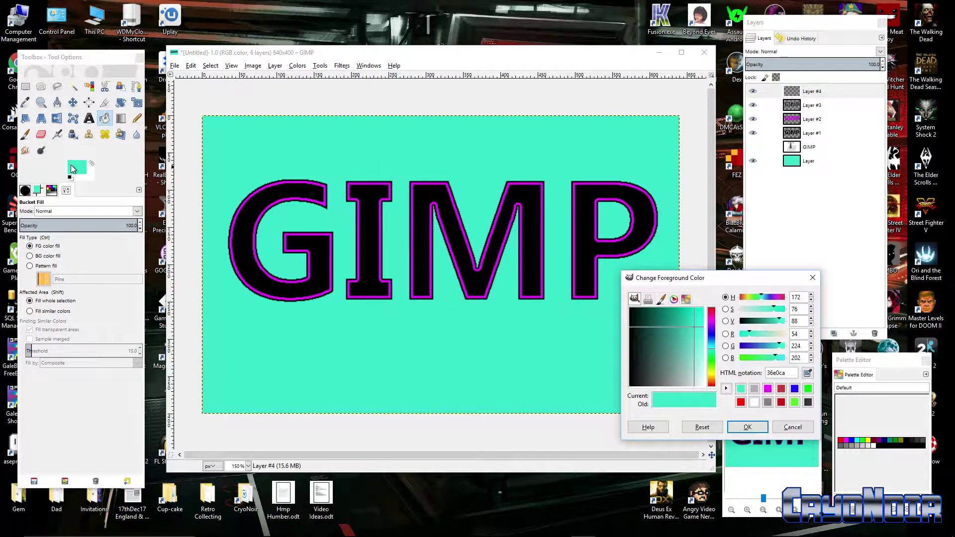
drag(702, 386, 673, 381)
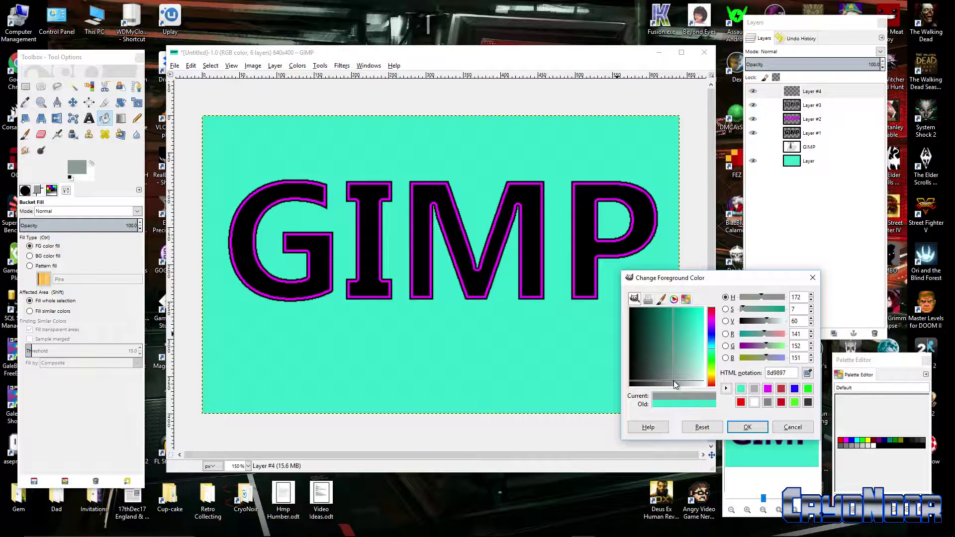
click(760, 426)
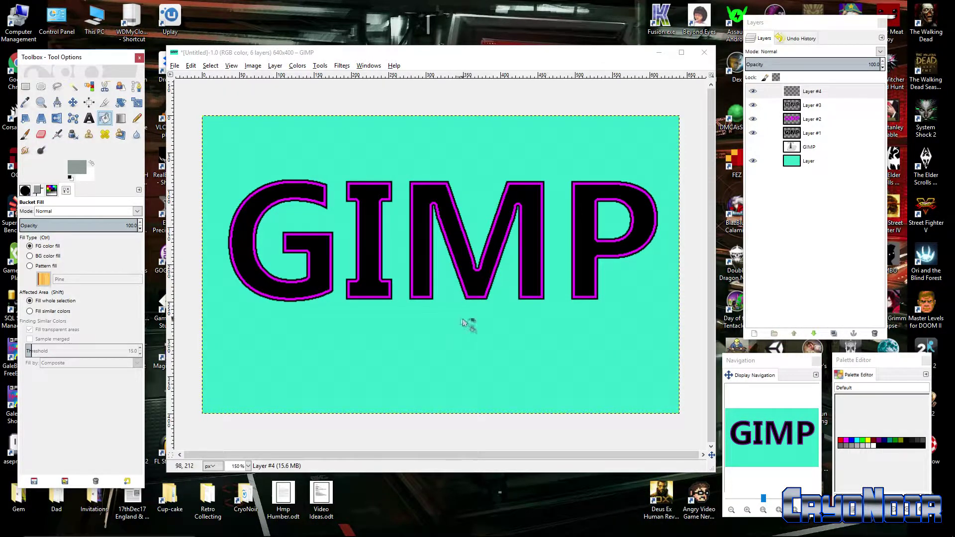
click(77, 172)
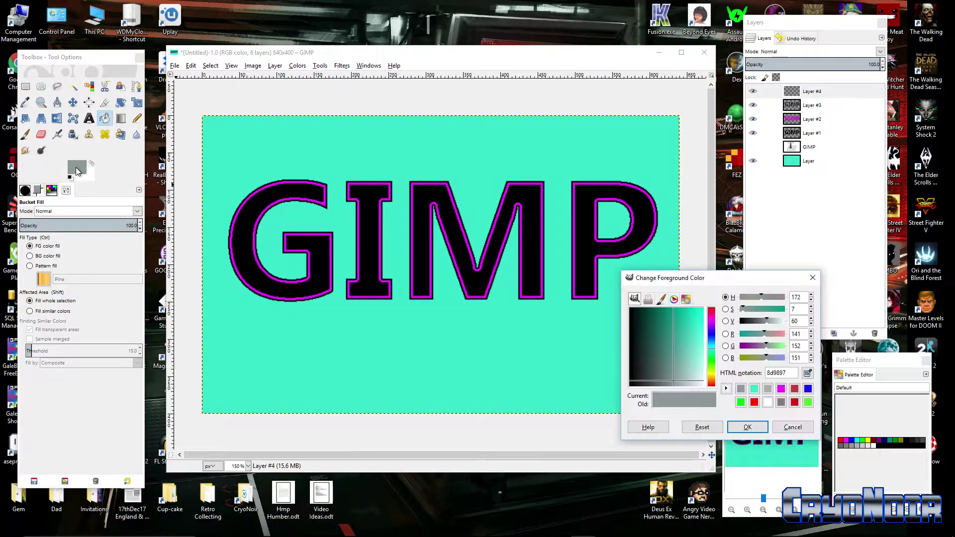
mouse_move(670, 381)
mouse_down()
mouse_move(690, 383)
mouse_move(681, 384)
mouse_up()
click(747, 427)
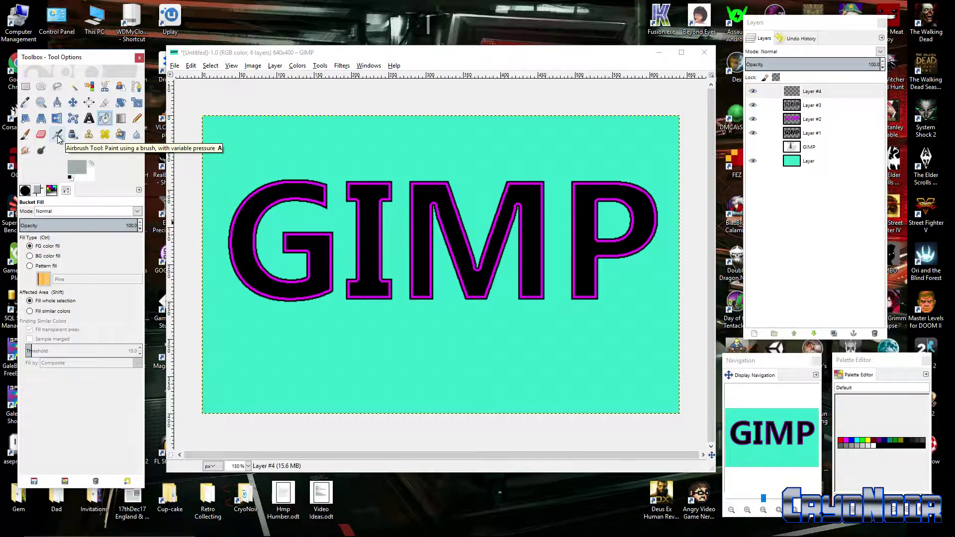
Step: Set up the Airbrush with the soft 2. Hardness 050 brush at size 90
click(57, 135)
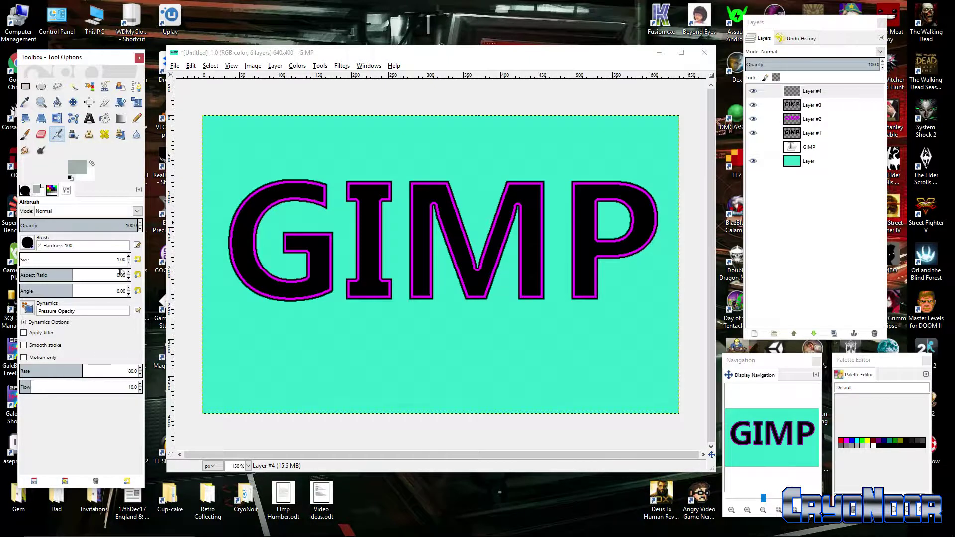
click(27, 243)
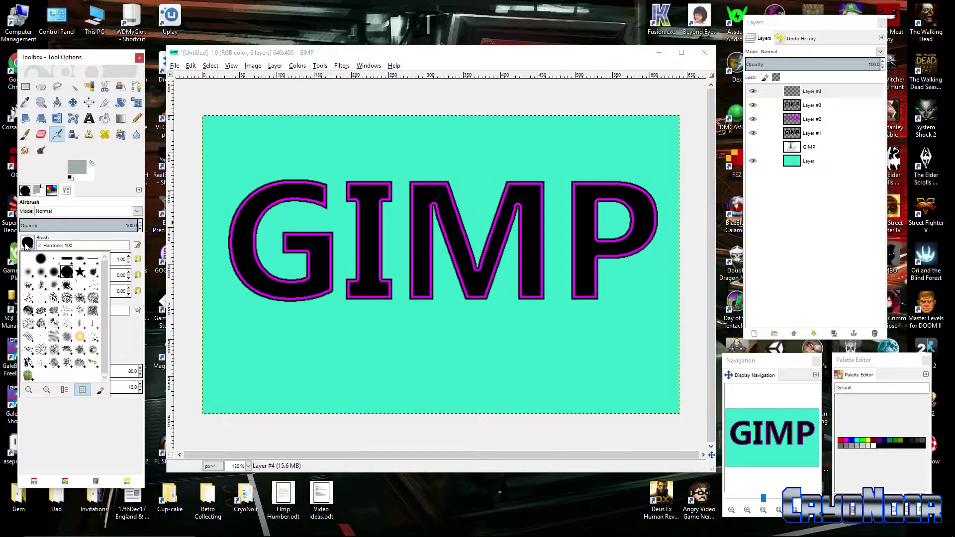
click(40, 273)
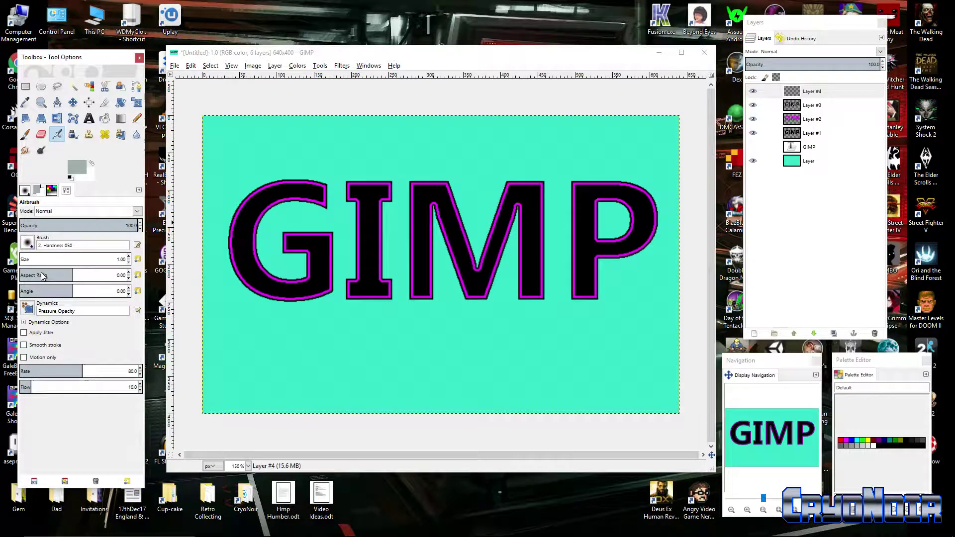
click(128, 258)
click(129, 256)
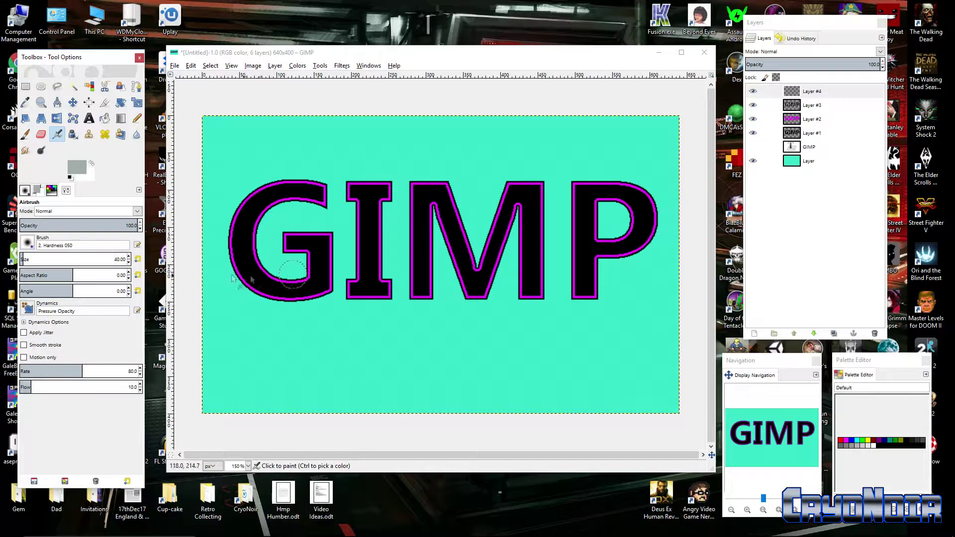
click(130, 257)
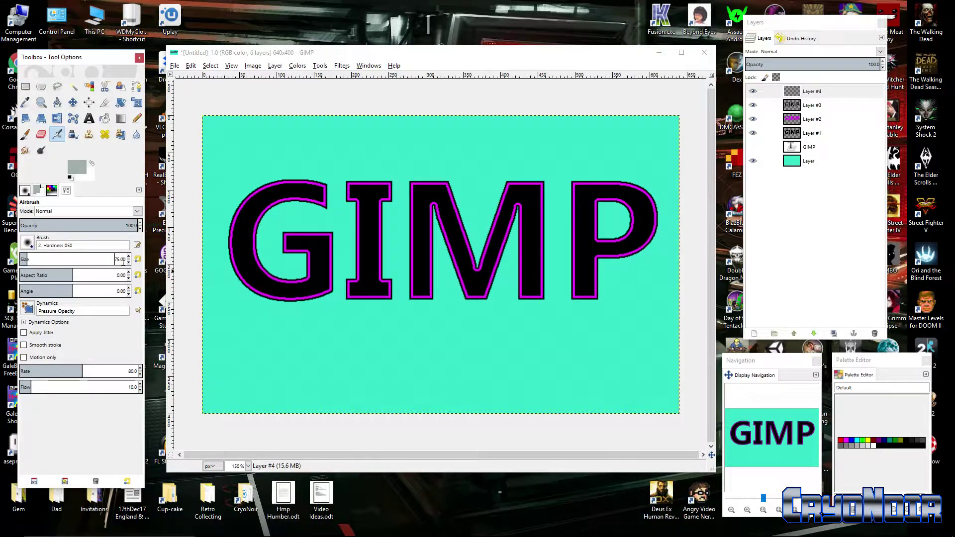
Step: Airbrush gray strokes across the GIMP letters on Layer #4, raising the rate to 94 and the flow to 38.7 between strokes
mouse_move(291, 277)
mouse_down()
mouse_move(257, 272)
mouse_move(438, 284)
mouse_move(324, 280)
mouse_move(533, 276)
mouse_move(305, 267)
mouse_move(573, 279)
mouse_move(341, 271)
mouse_move(668, 261)
mouse_move(472, 230)
mouse_move(401, 232)
mouse_move(573, 215)
mouse_move(311, 205)
mouse_move(400, 239)
mouse_move(512, 245)
mouse_move(533, 304)
mouse_up()
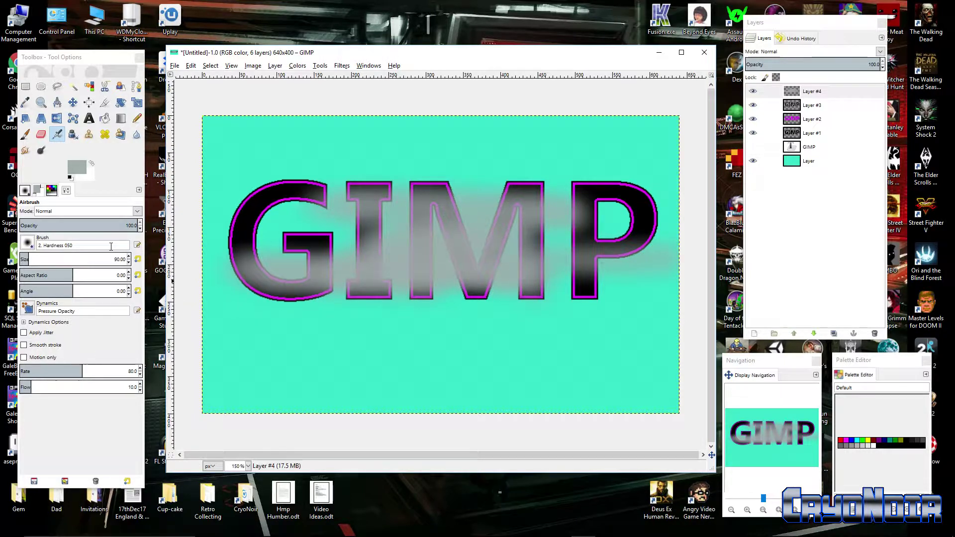
click(140, 369)
drag(266, 203, 357, 188)
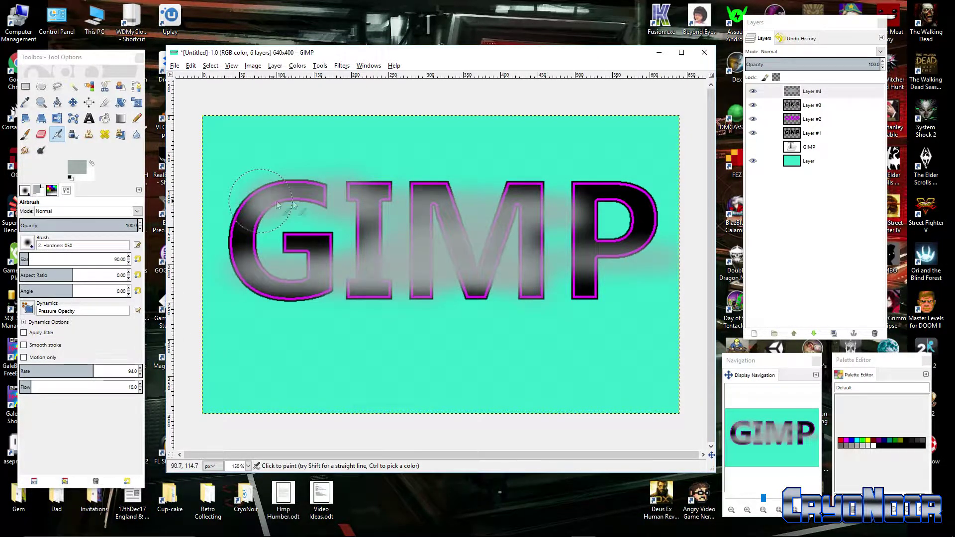
drag(262, 202, 368, 199)
click(140, 386)
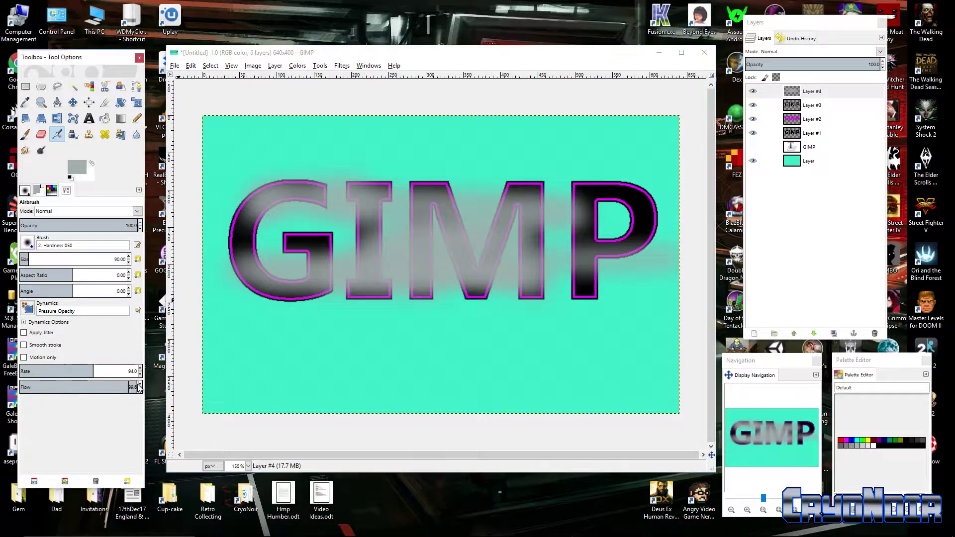
drag(141, 391, 37, 387)
drag(139, 393, 99, 390)
mouse_move(589, 202)
mouse_down()
mouse_move(604, 195)
mouse_move(644, 216)
mouse_move(644, 243)
mouse_move(582, 298)
mouse_move(414, 198)
mouse_move(249, 209)
mouse_move(447, 323)
mouse_up()
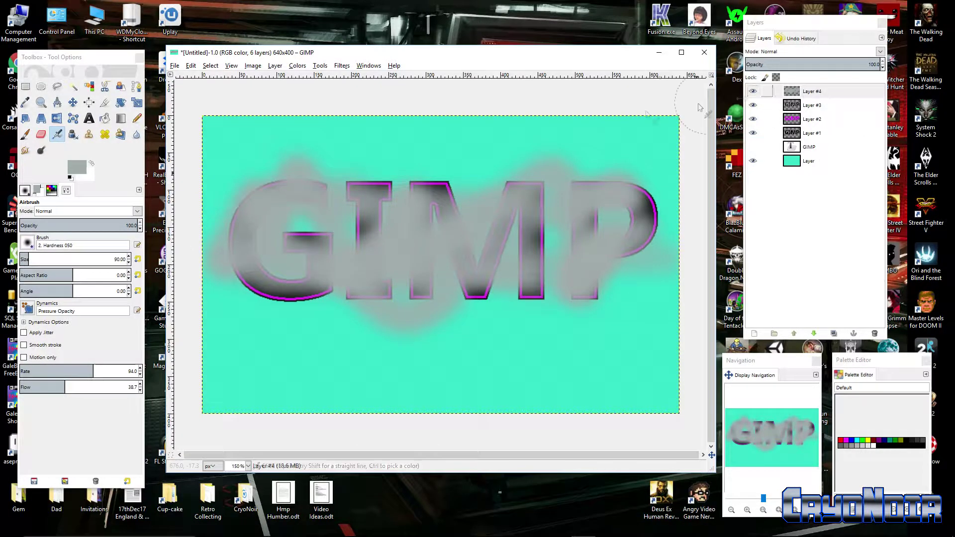
Step: Delete the airbrushed Layer #4 and add a new transparent 640 × 400 px layer above Layer #3
right_click(815, 92)
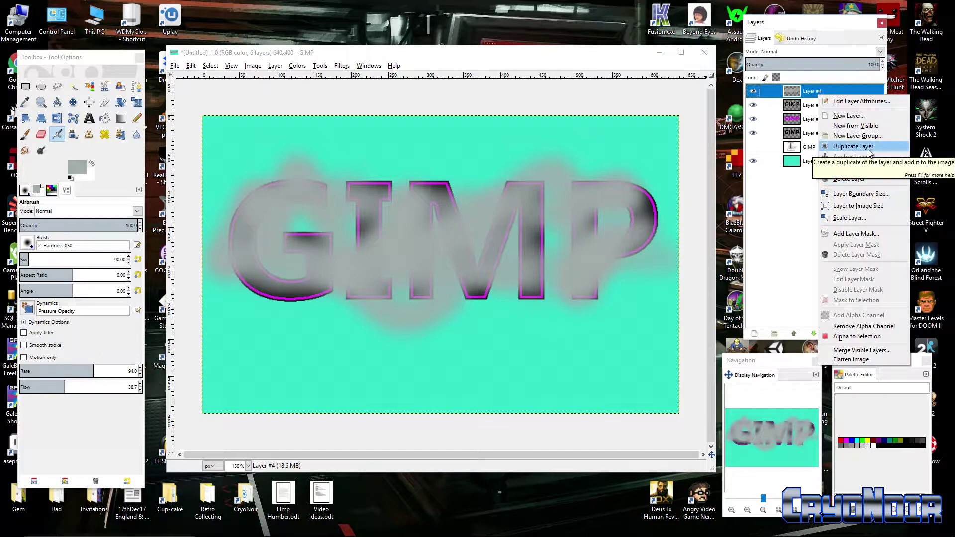
click(860, 183)
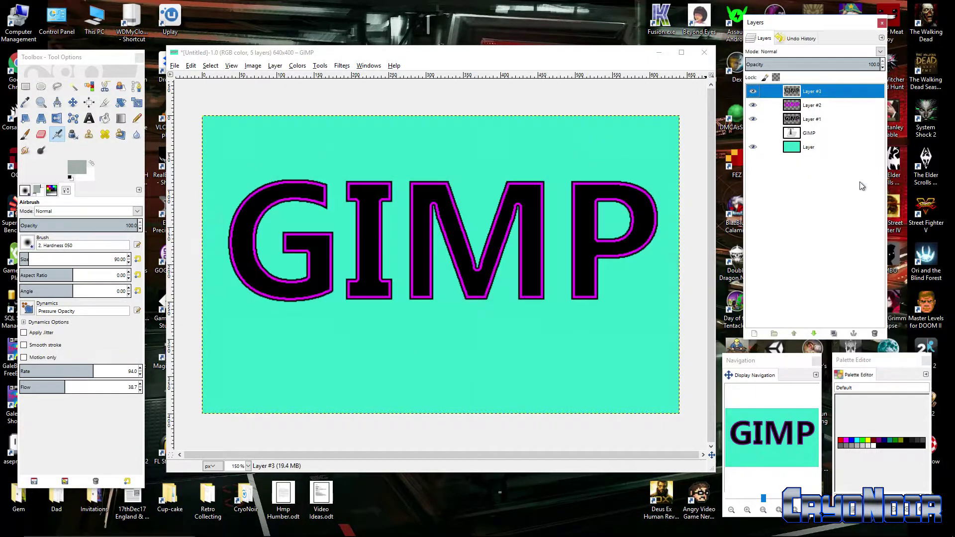
right_click(851, 95)
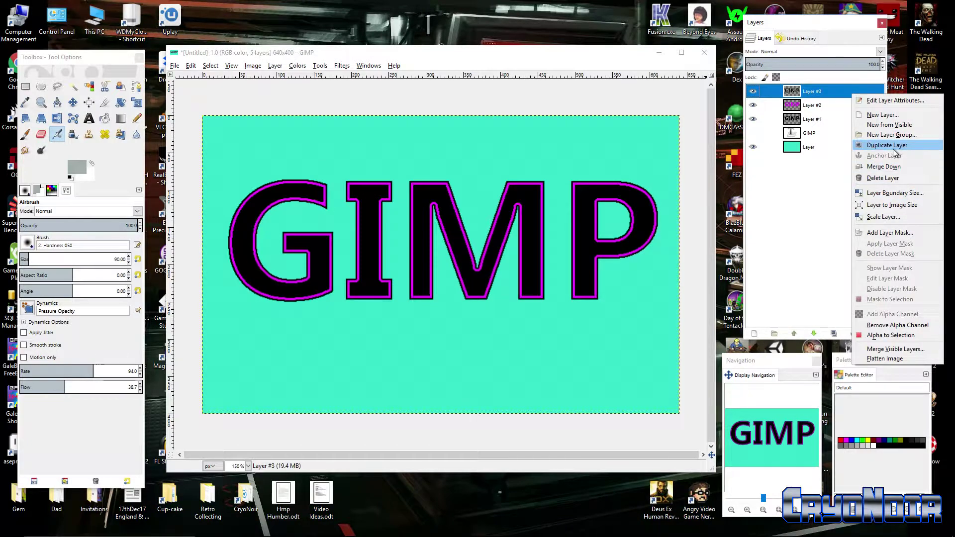
click(894, 116)
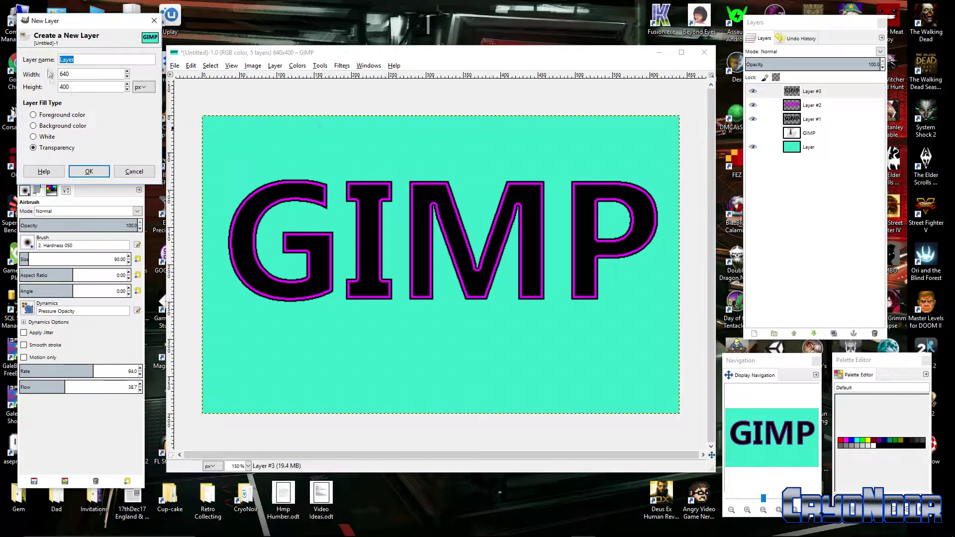
click(108, 171)
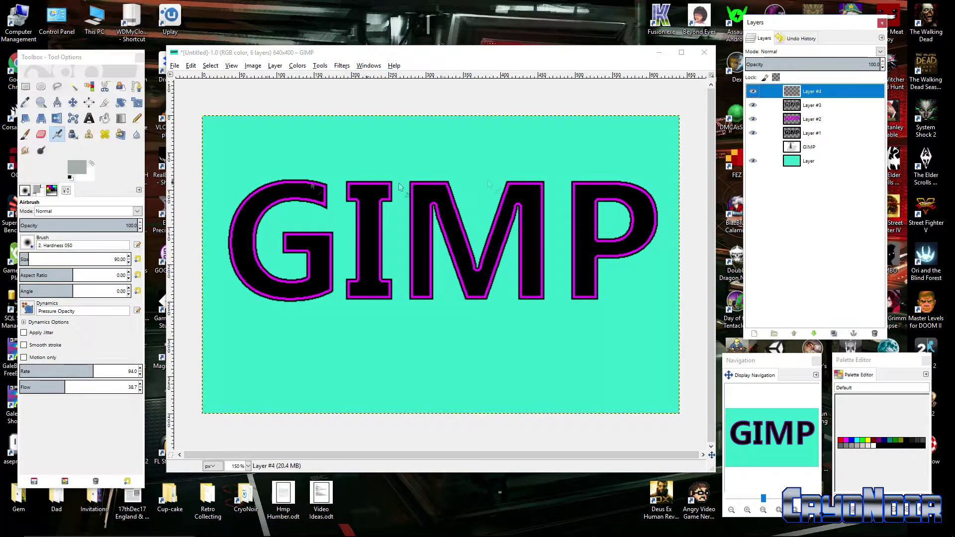
Step: Toggle Layer #3's visibility repeatedly to compare the letters with and without its inner black fill, leaving it shown
click(833, 106)
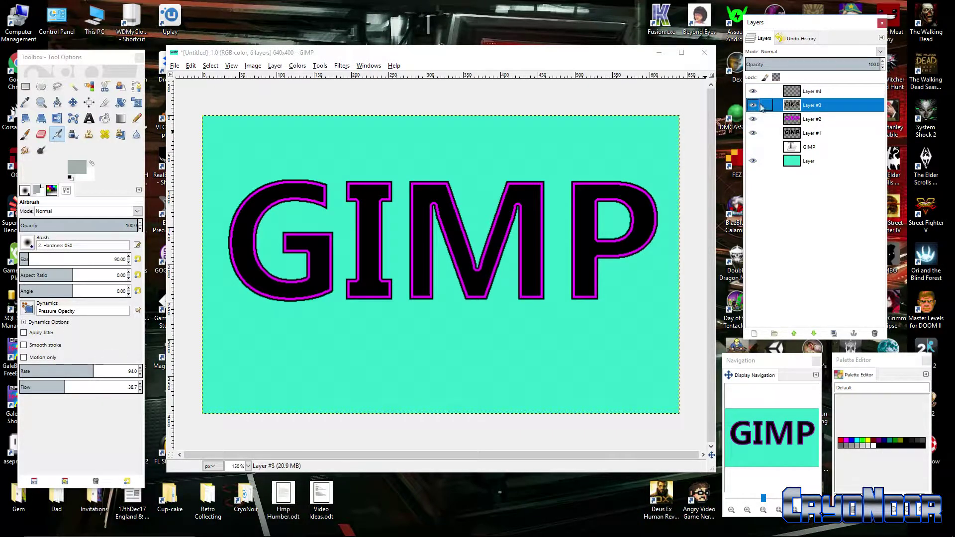
click(753, 105)
click(756, 106)
click(755, 106)
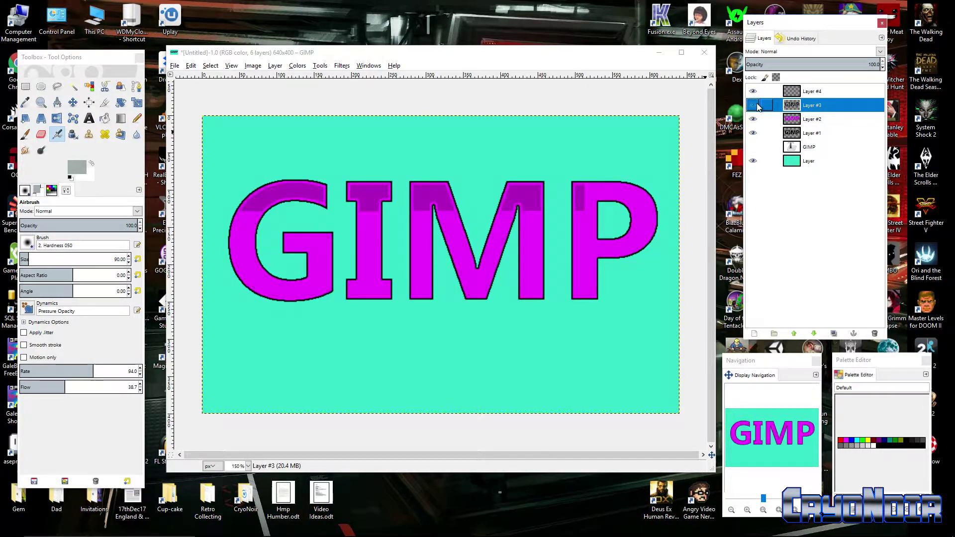
click(756, 106)
click(756, 106)
click(756, 106)
click(755, 106)
click(756, 106)
click(756, 106)
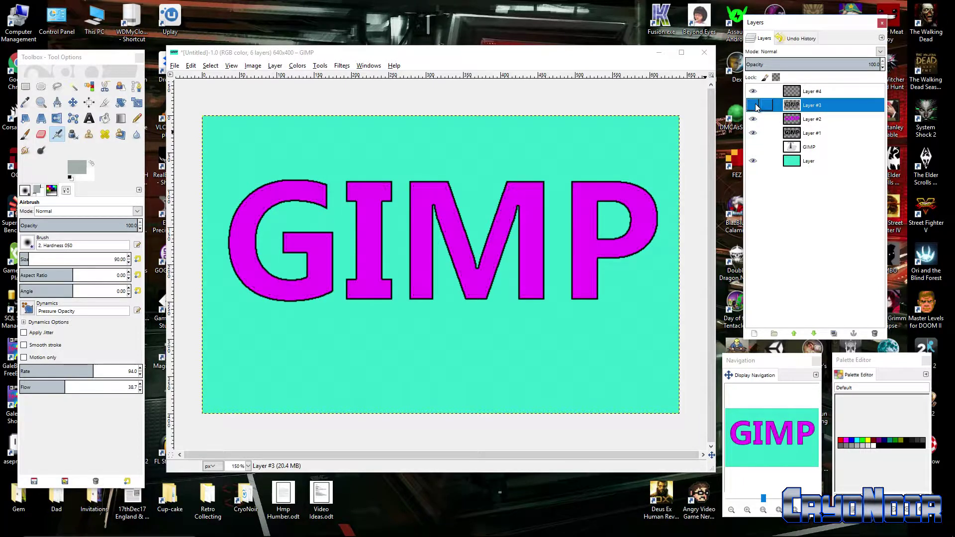
click(754, 106)
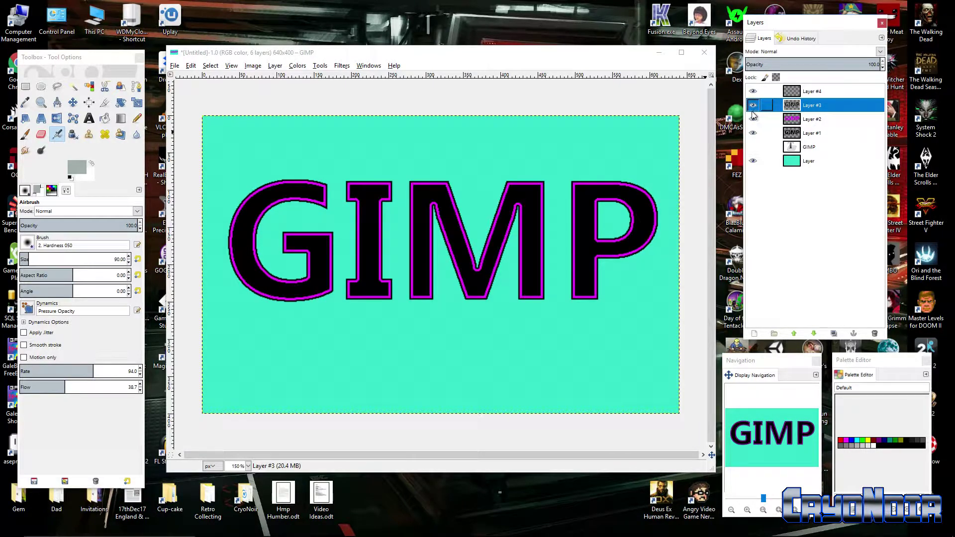
Step: Create a selection from Layer #3's alpha and make Layer #4 the active layer
right_click(829, 104)
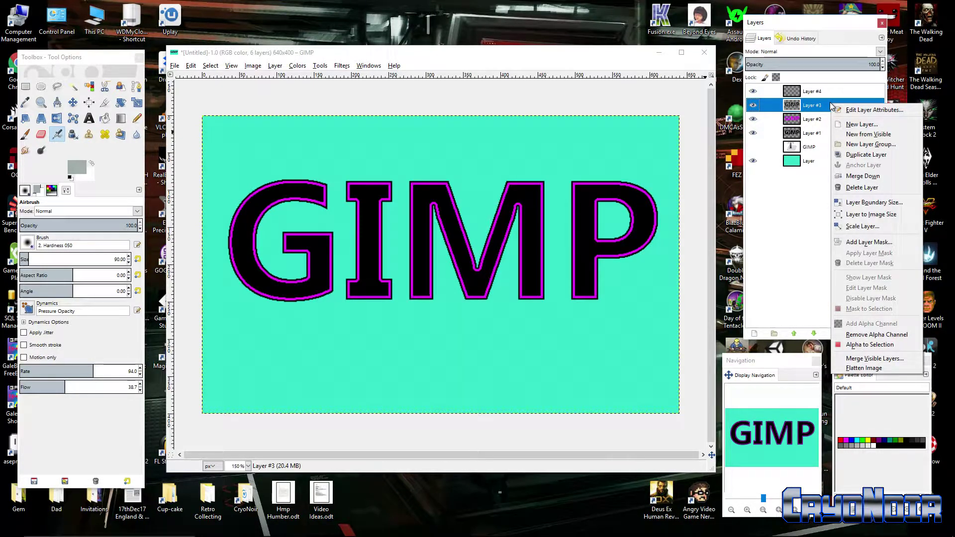
click(872, 349)
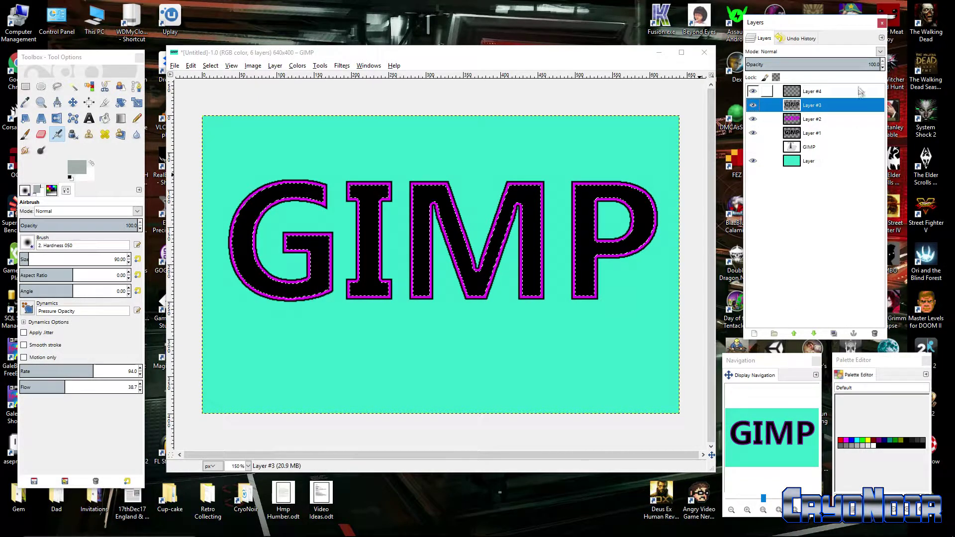
click(827, 93)
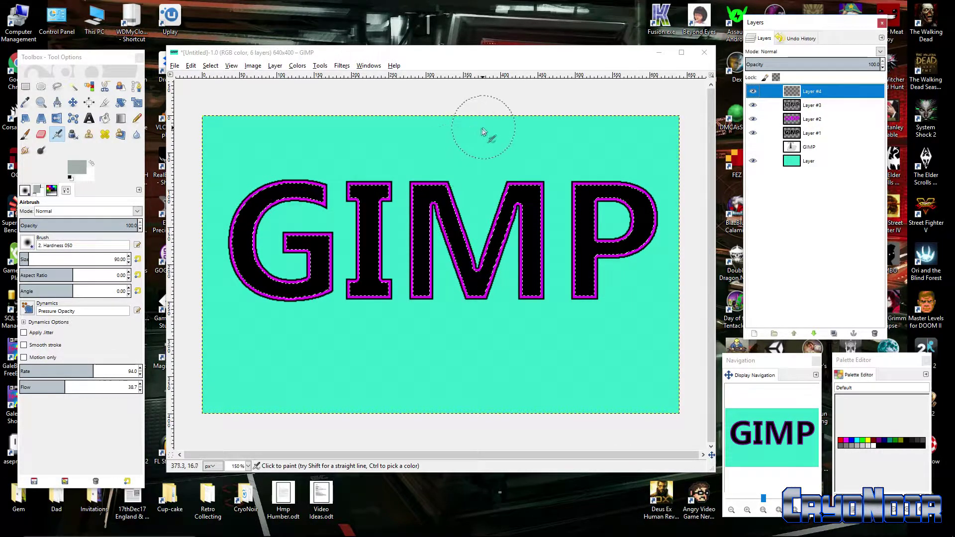
Step: Try a diagonal gray airbrush stroke through the M and I inside the selection on Layer #4, and undo it
click(403, 140)
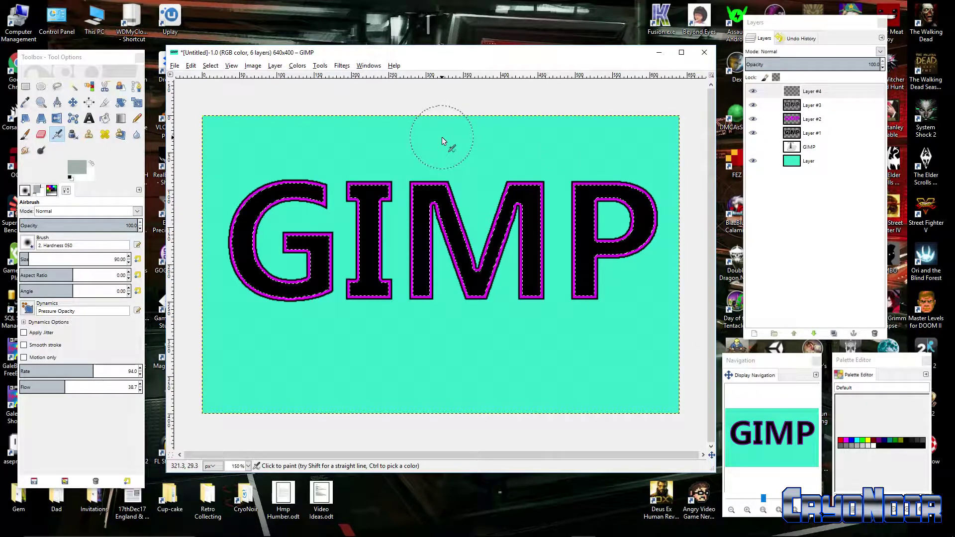
mouse_move(444, 138)
mouse_down()
mouse_move(393, 255)
mouse_move(271, 382)
mouse_up()
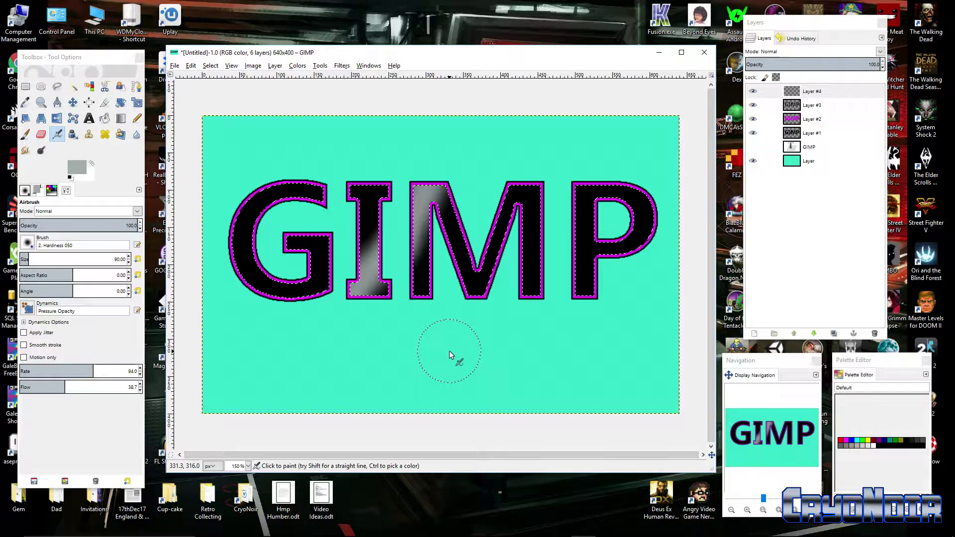
key(ctrl+z)
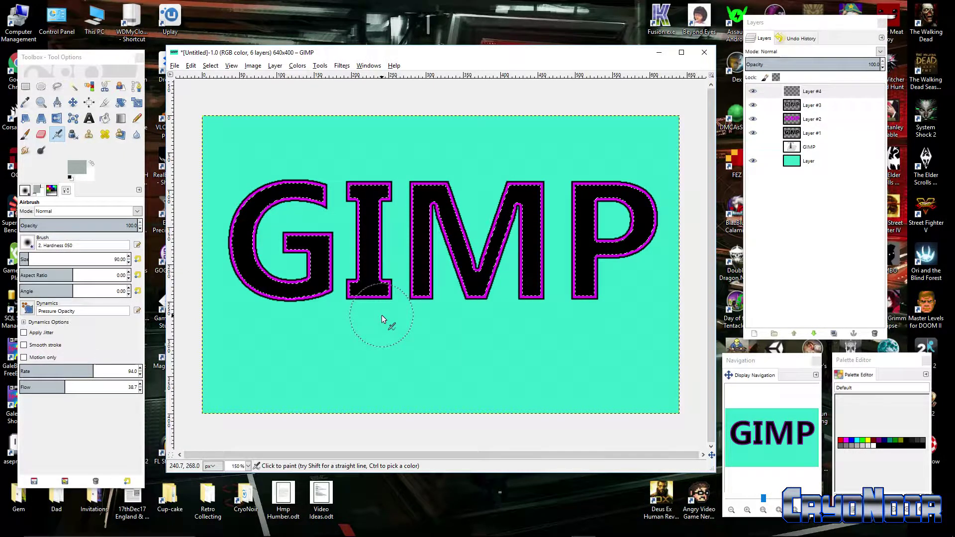
Step: Draw a straight horizontal path across the lower part of the letters, from just outside the G to beyond the P's stem
click(136, 89)
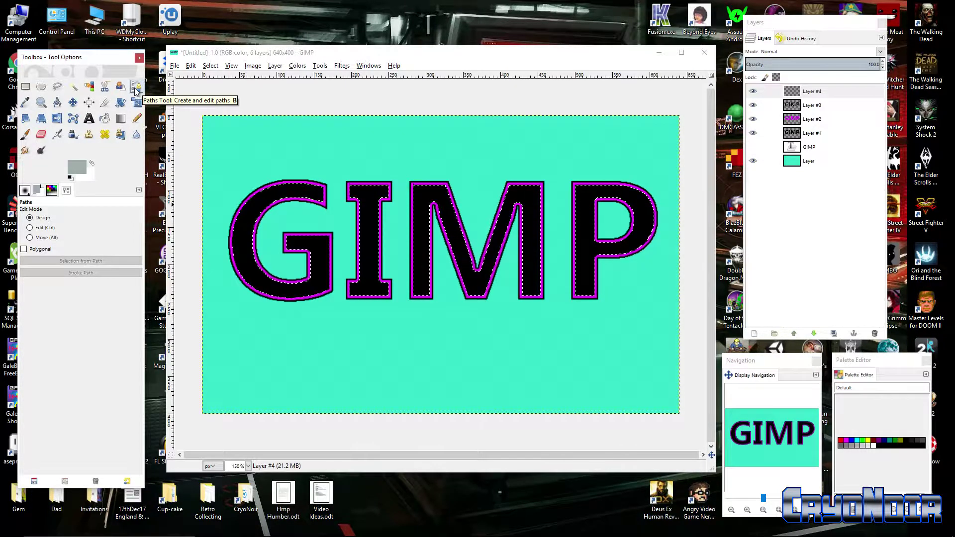
click(216, 278)
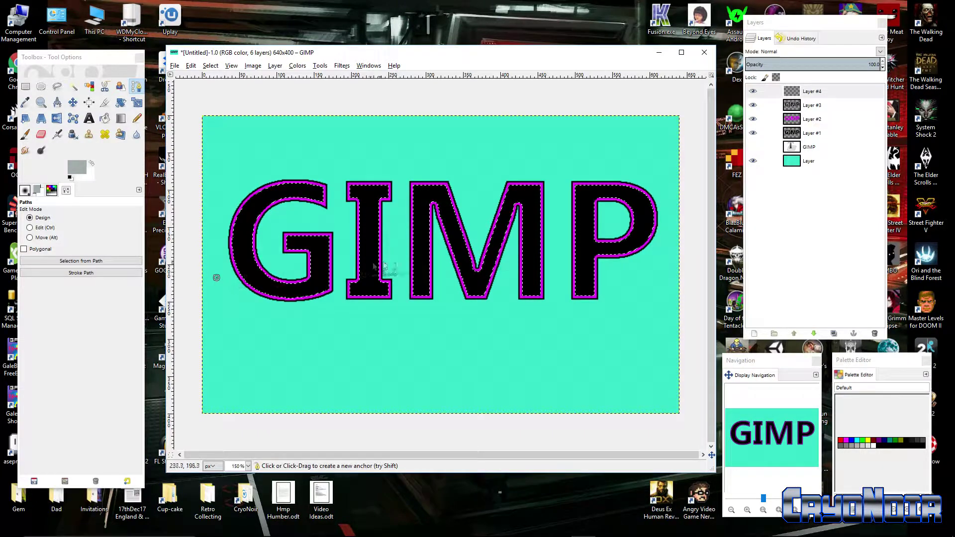
click(650, 271)
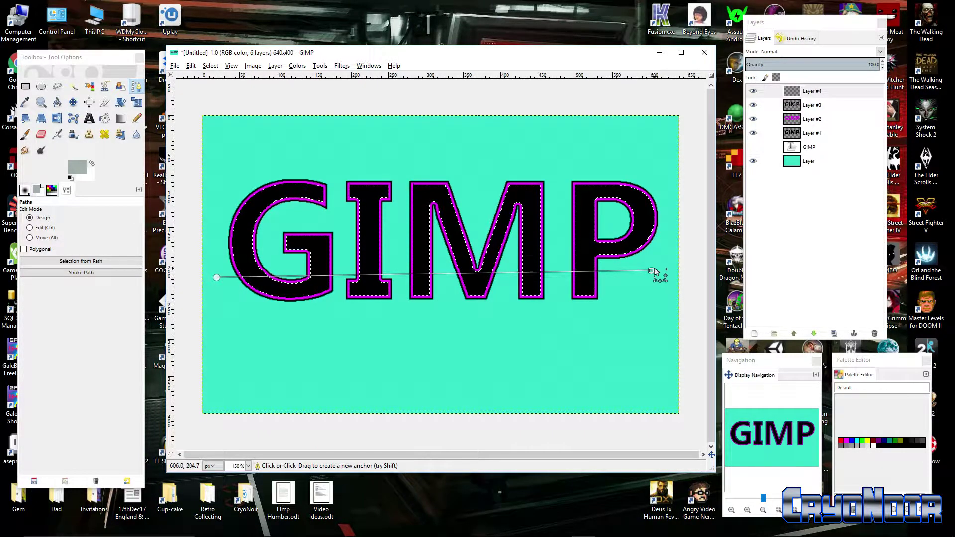
drag(652, 274, 652, 281)
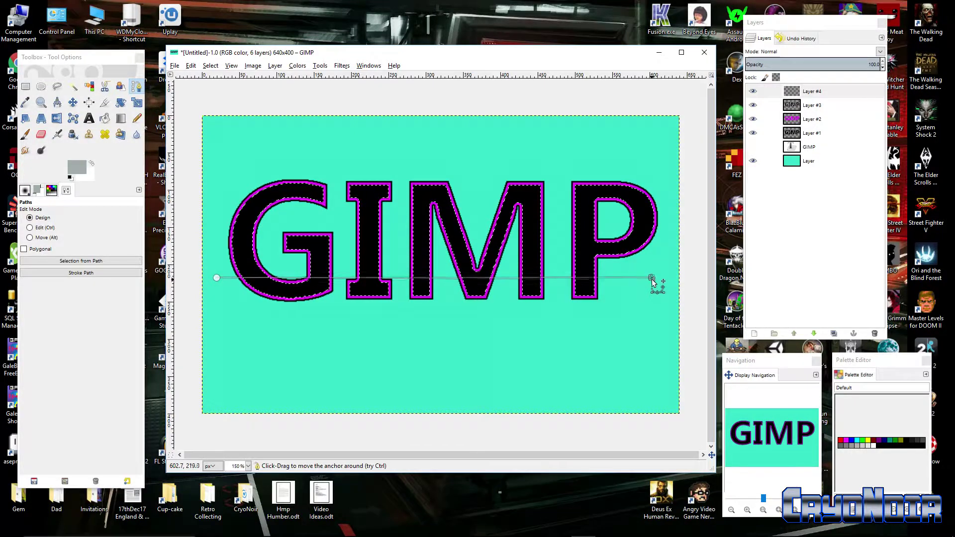
drag(216, 278, 217, 266)
drag(652, 281, 656, 266)
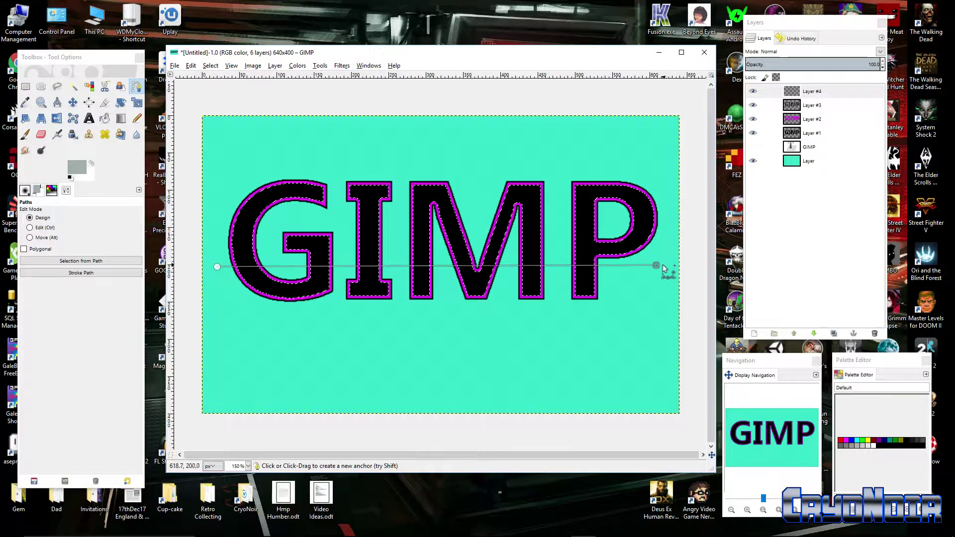
drag(656, 265, 655, 267)
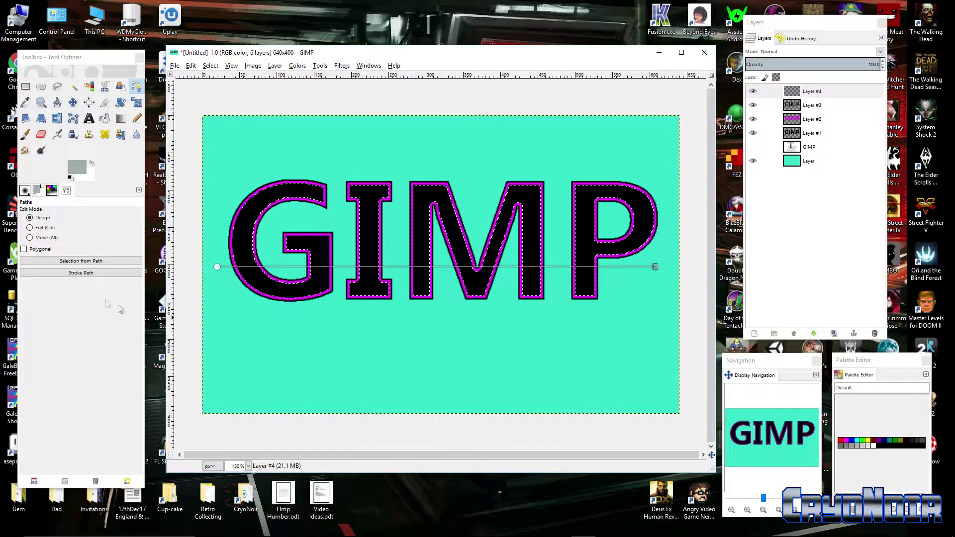
Step: Stroke the horizontal path across the lower part of the letters on Layer #4 using the Airbrush paint tool
click(85, 273)
drag(116, 35, 227, 159)
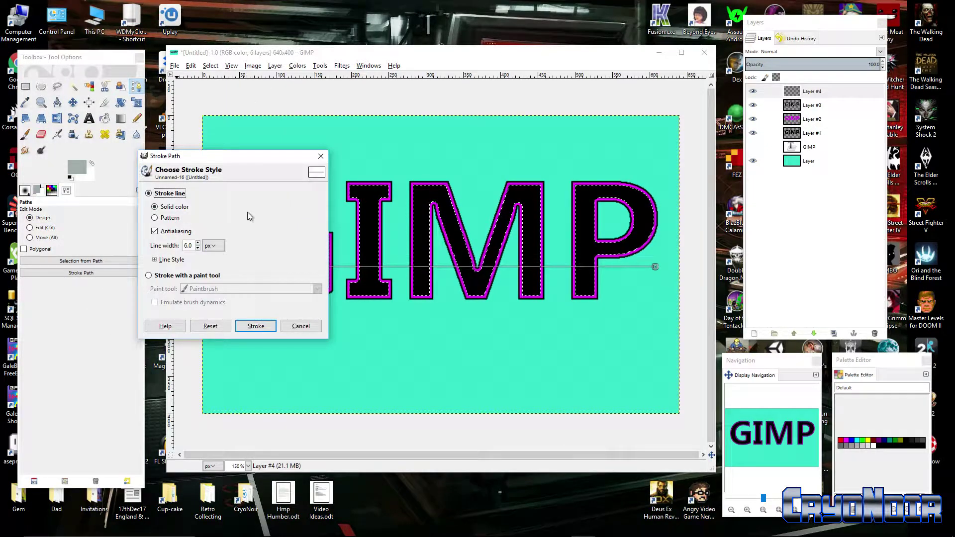
click(148, 276)
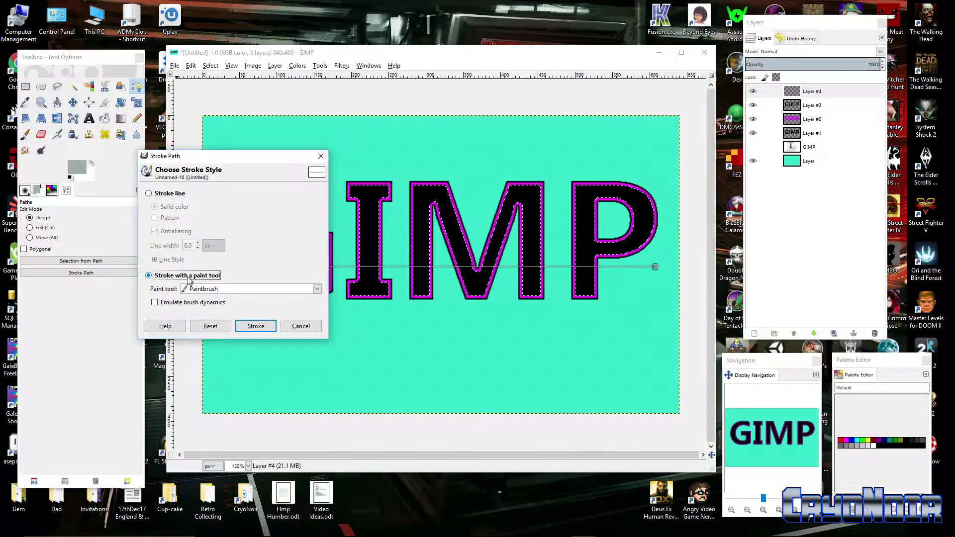
click(318, 290)
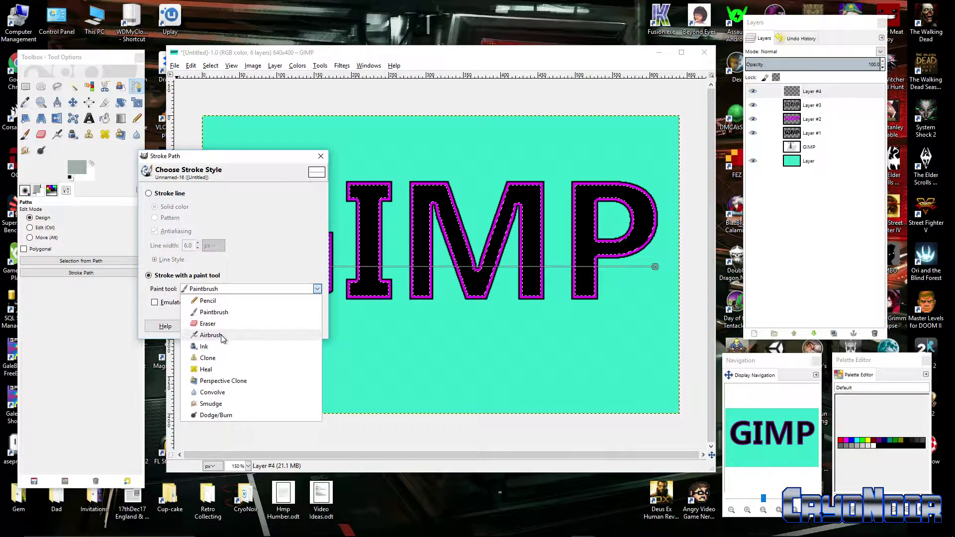
click(246, 335)
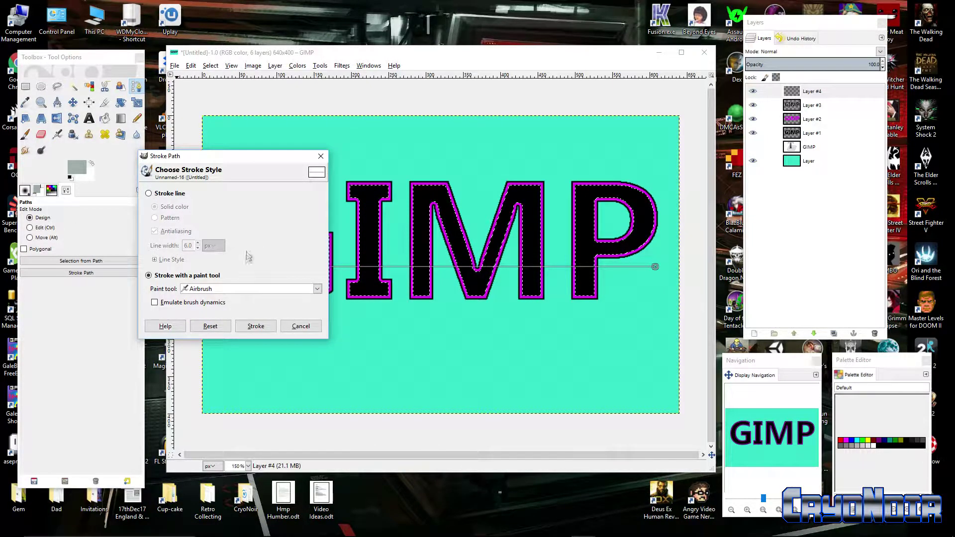
click(257, 327)
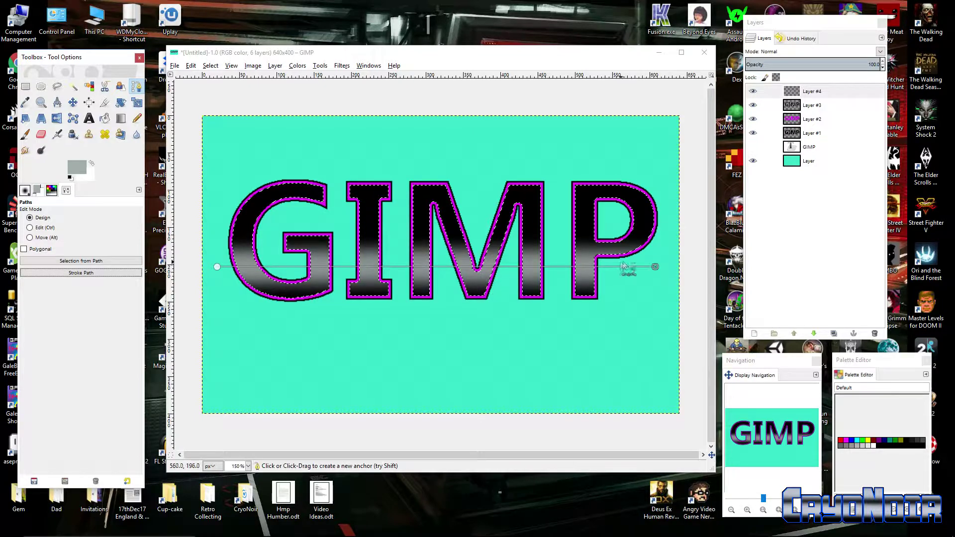
Step: Move both ends of the path up to the upper part of the letters and stroke it with the Airbrush
drag(655, 268, 666, 199)
drag(217, 268, 222, 203)
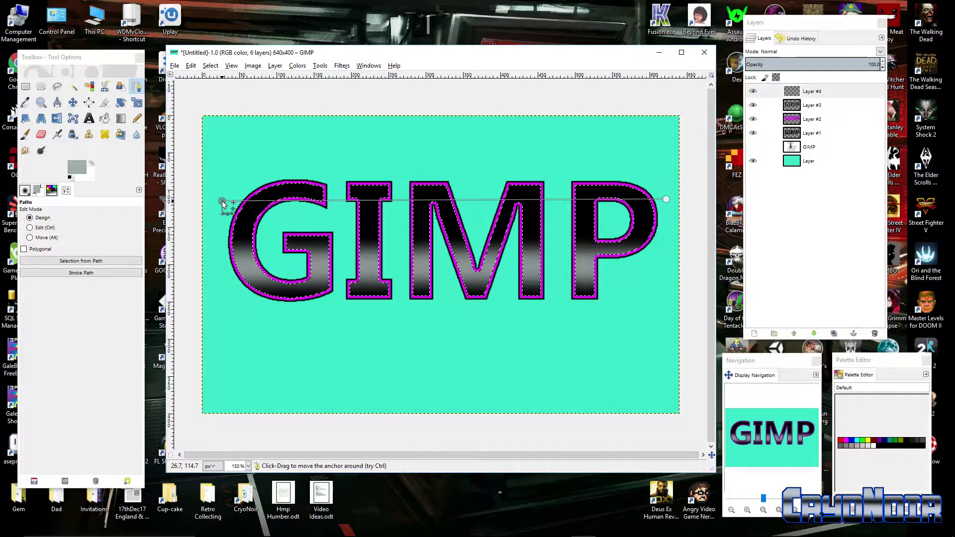
click(81, 273)
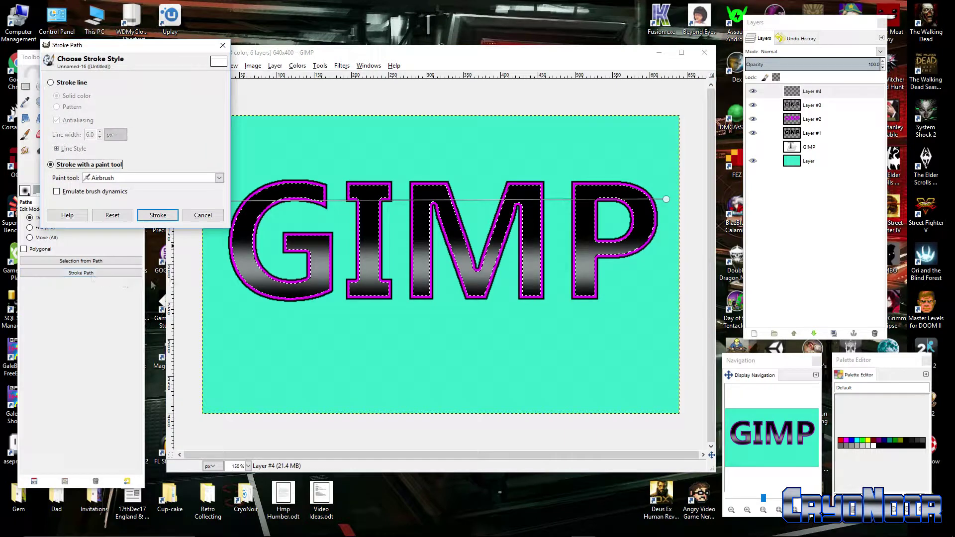
click(180, 218)
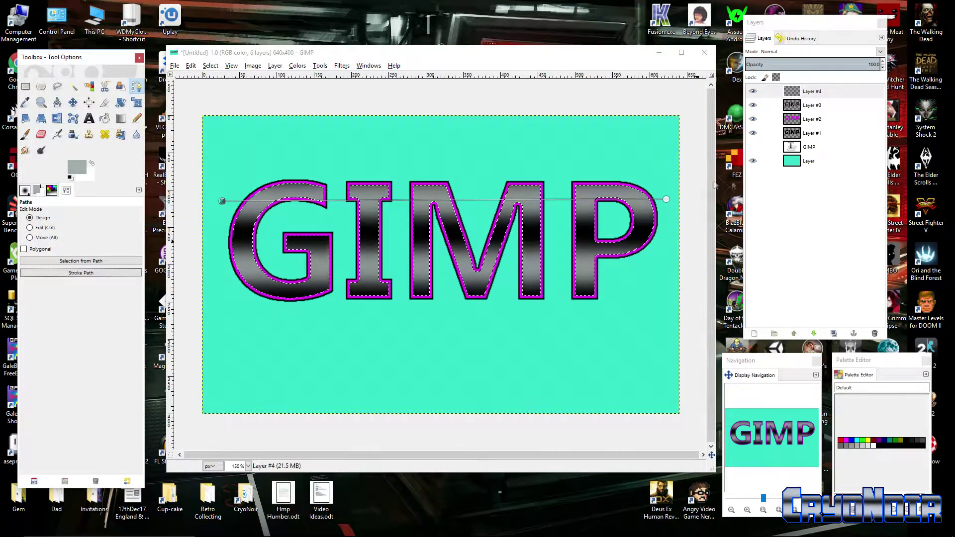
Step: Clear the selection around the letters and switch to the Pencil tool
click(215, 65)
click(226, 88)
key(n)
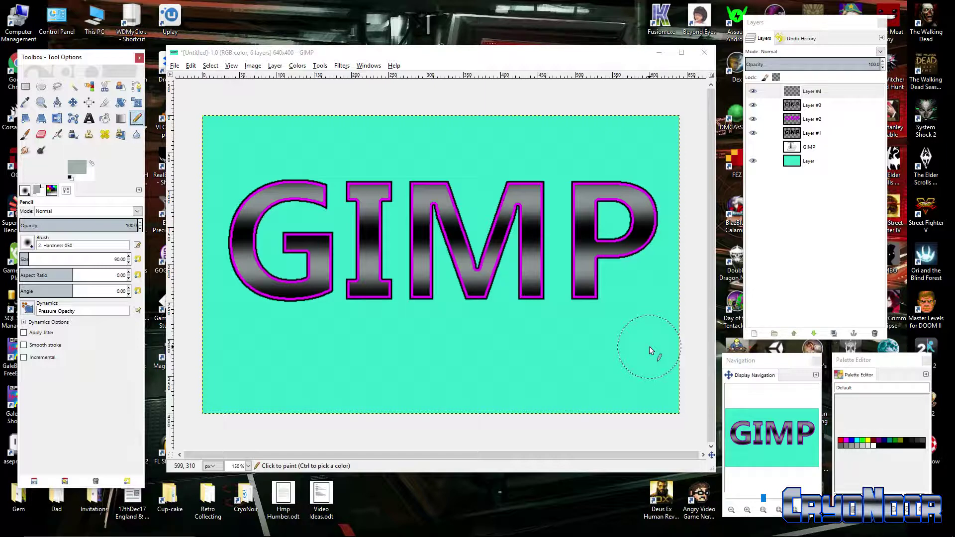
Step: Toggle Layer #2's visibility to compare the letters with and without the magenta outline, leaving the layer shown and active
click(754, 119)
click(752, 120)
click(752, 120)
click(753, 119)
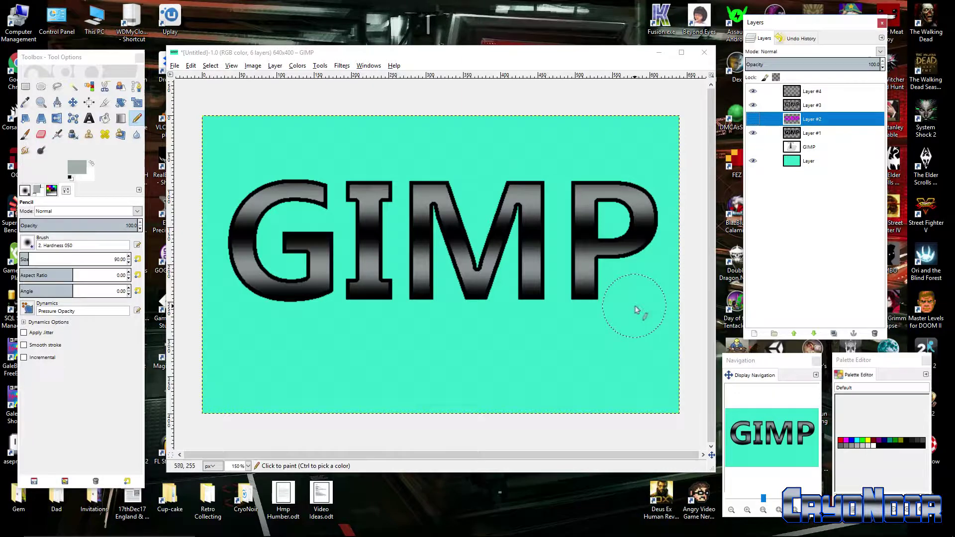
click(752, 120)
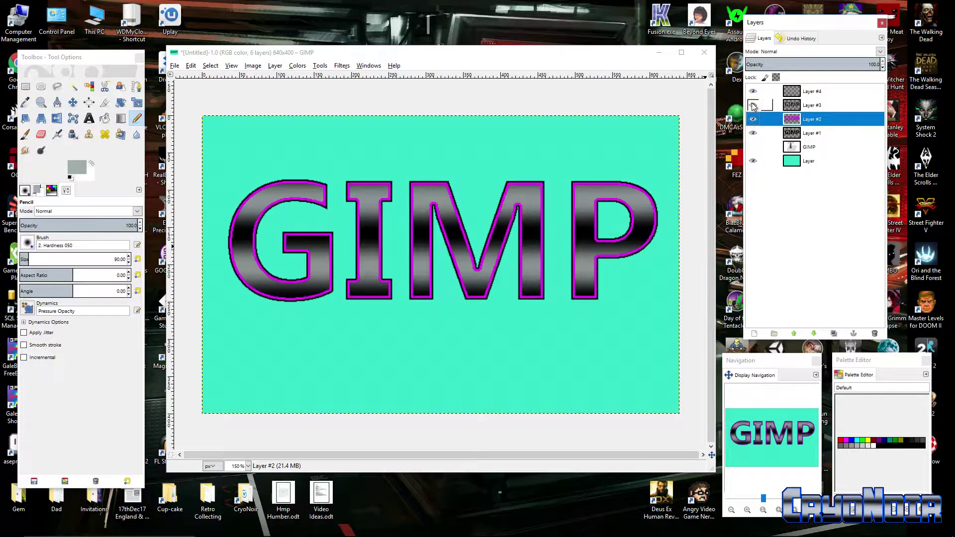
click(819, 137)
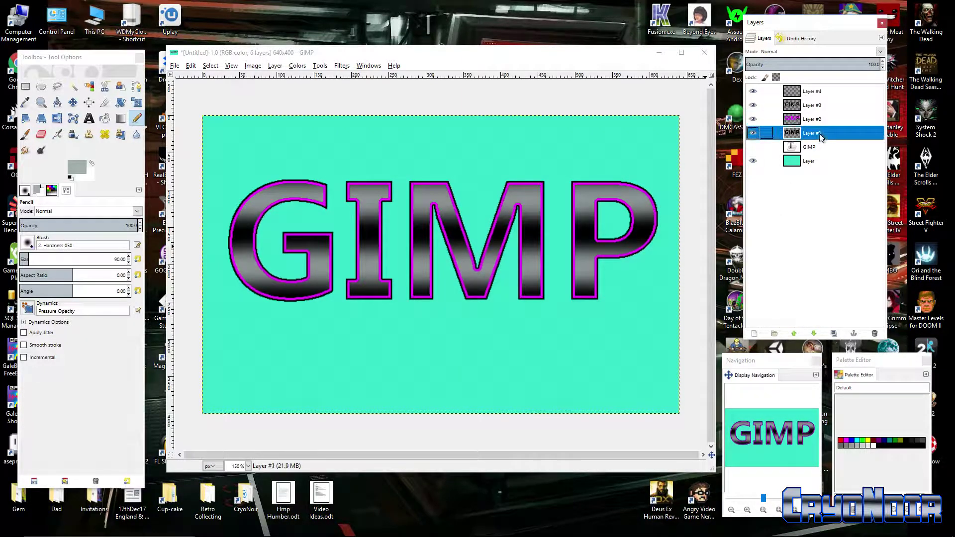
click(828, 92)
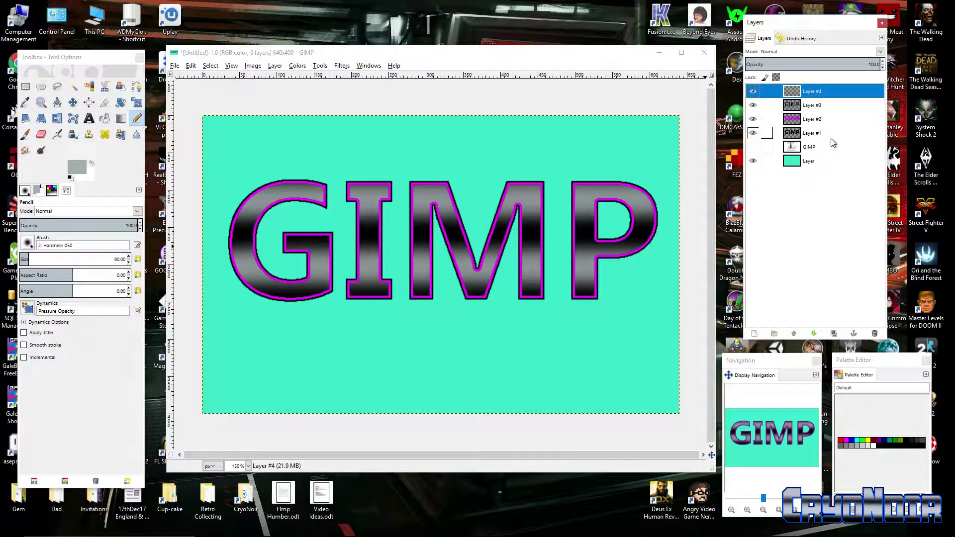
click(827, 107)
click(824, 120)
click(752, 119)
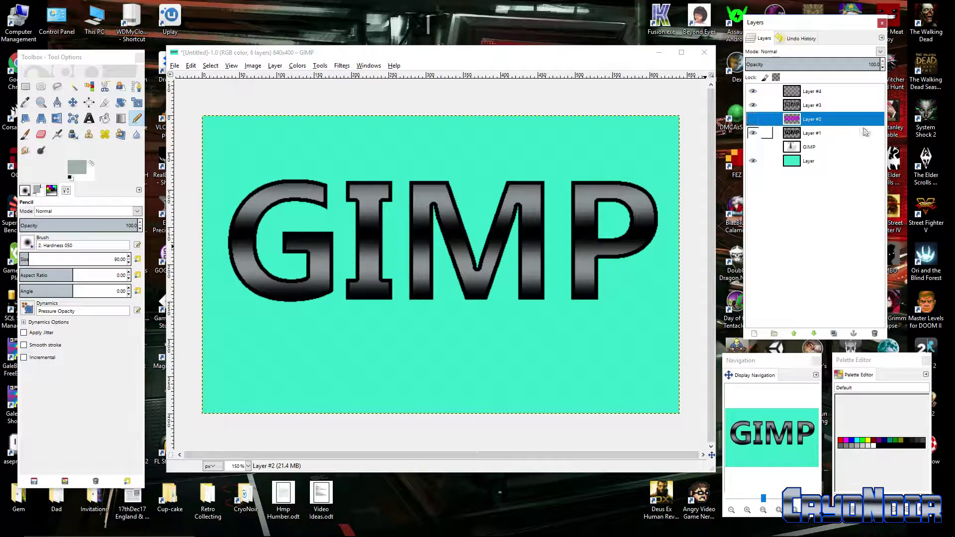
click(754, 120)
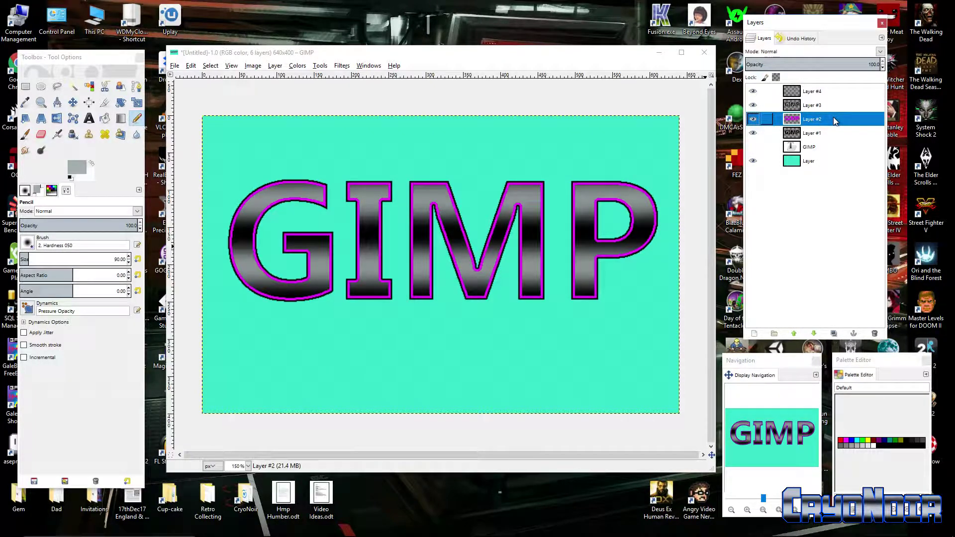
Step: Set the foreground color to blue 2400ff
click(76, 167)
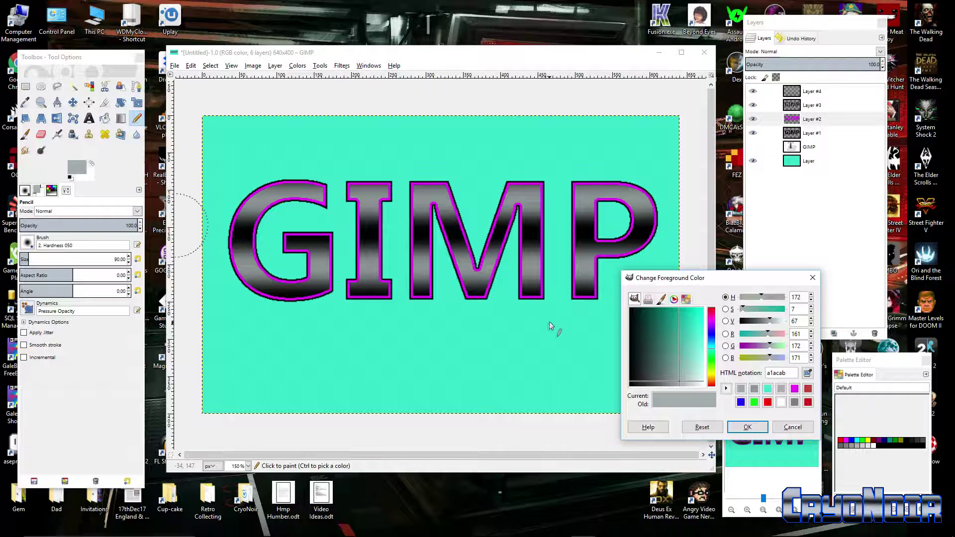
click(711, 332)
drag(694, 343, 709, 303)
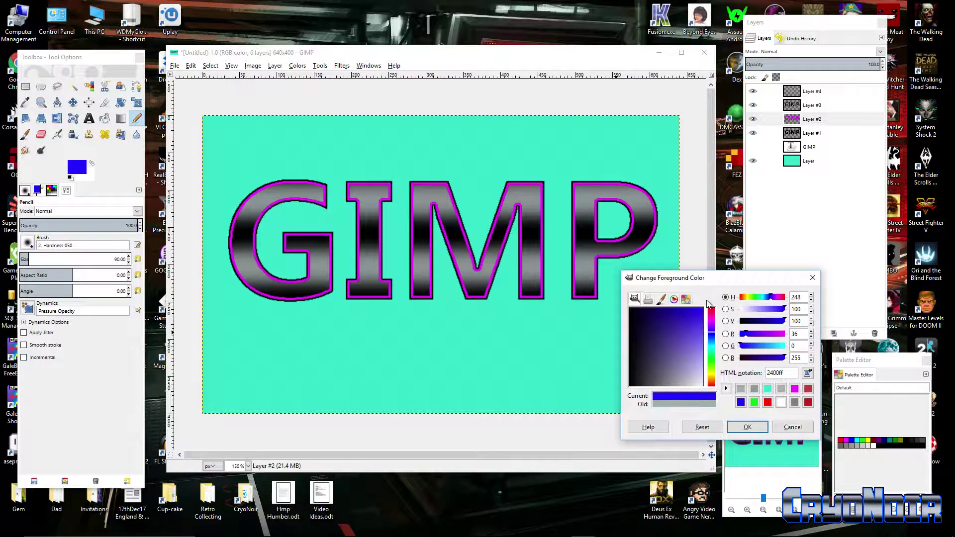
click(747, 427)
Step: Try a blue bucket fill on Layer #2 without any selection, and undo it
click(827, 120)
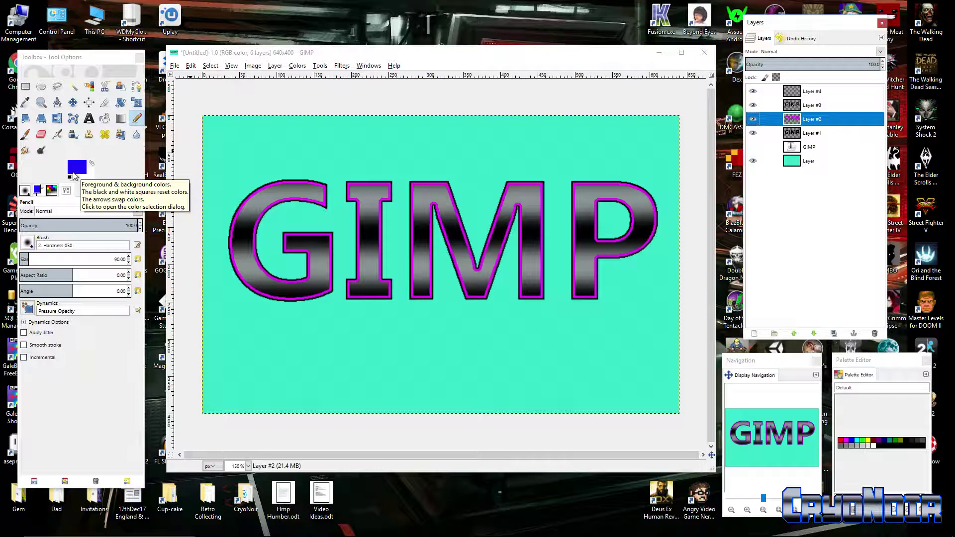
click(104, 118)
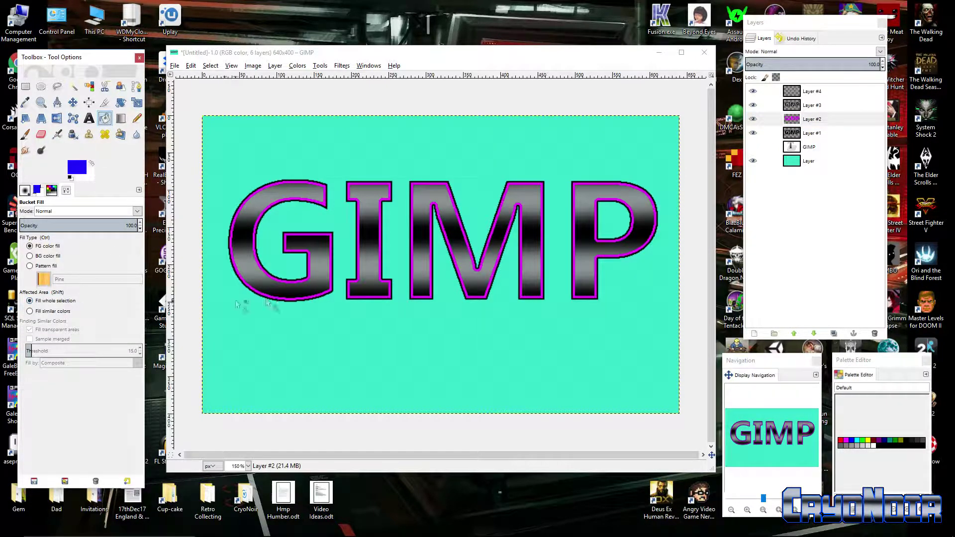
click(317, 263)
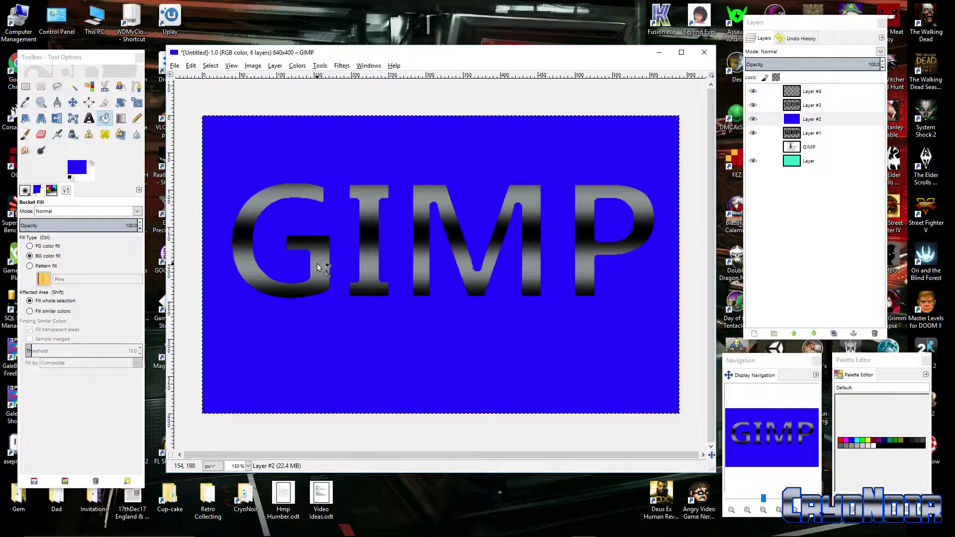
key(ctrl+z)
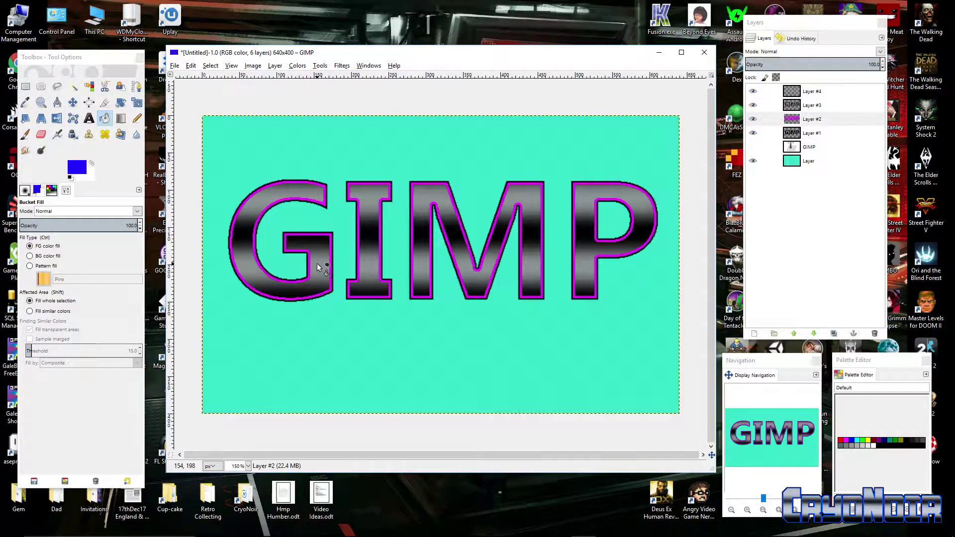
Step: Create a selection from Layer #2's alpha, fill it with the blue foreground color, and clear the selection
right_click(815, 122)
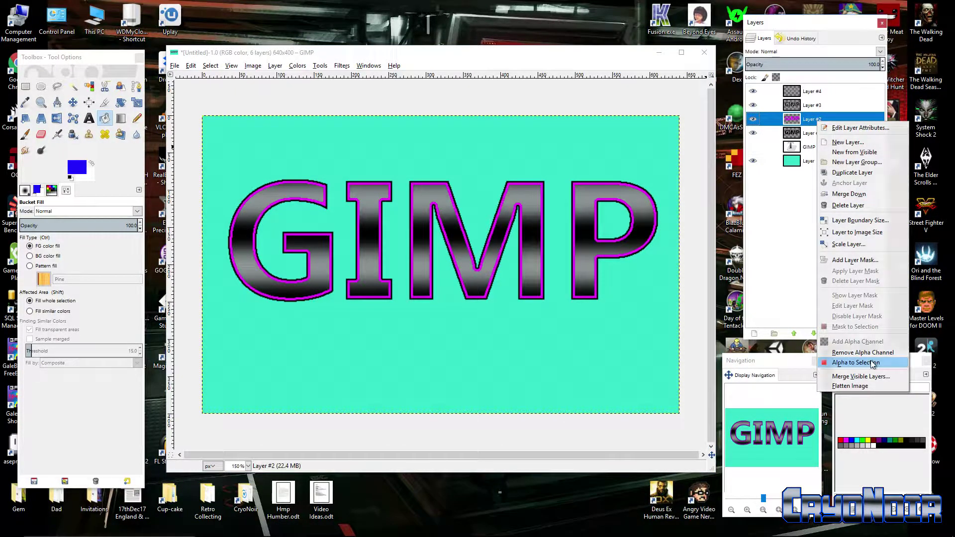
click(851, 363)
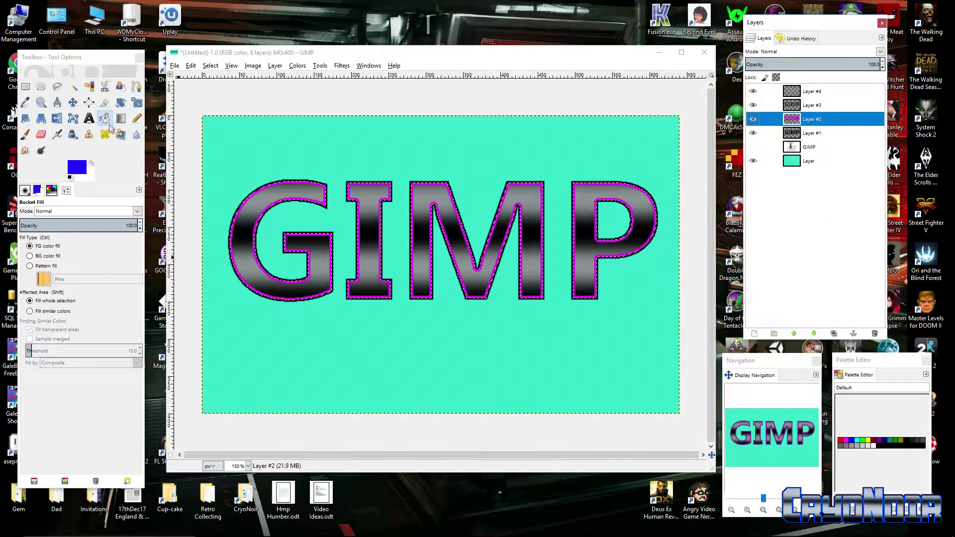
click(287, 291)
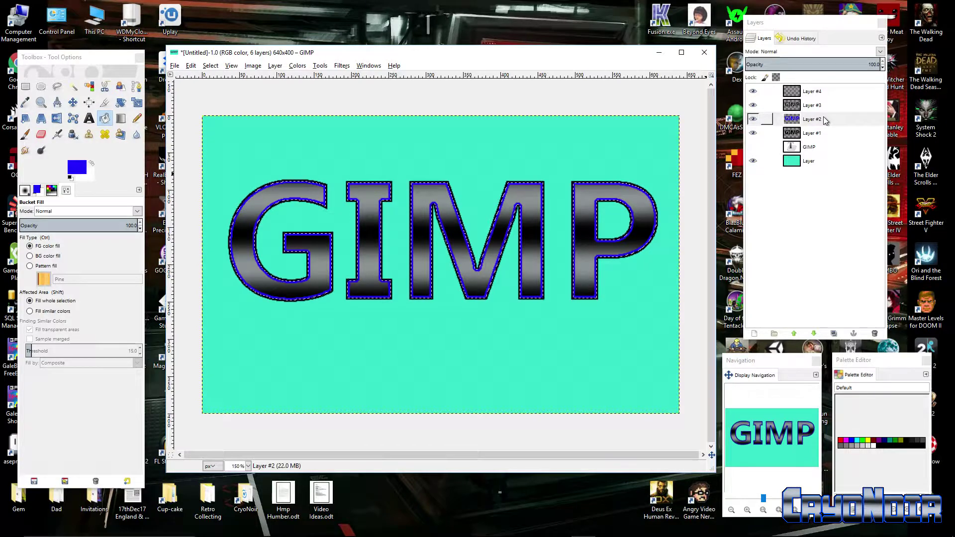
click(211, 65)
click(230, 90)
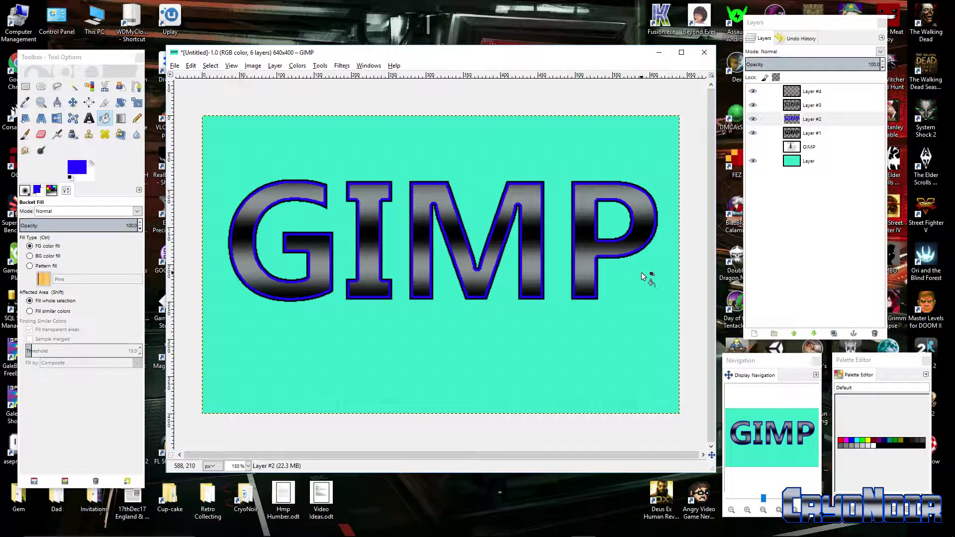
Step: Duplicate Layer #1, the black base of the letters
click(831, 135)
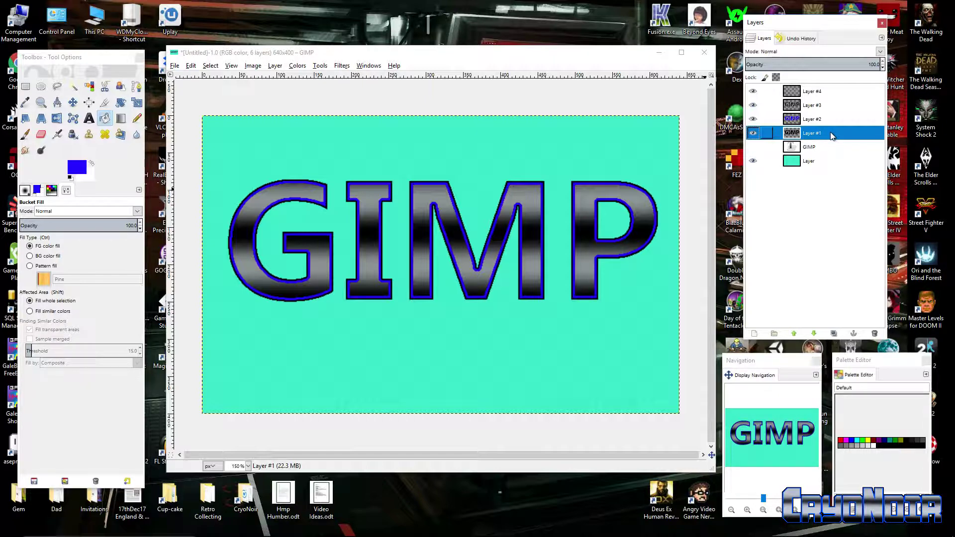
double_click(831, 134)
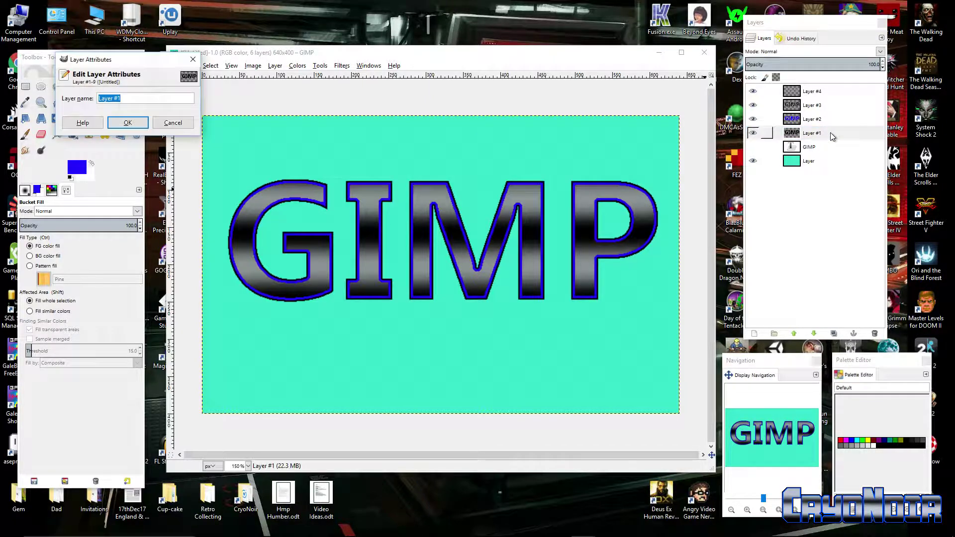
click(176, 123)
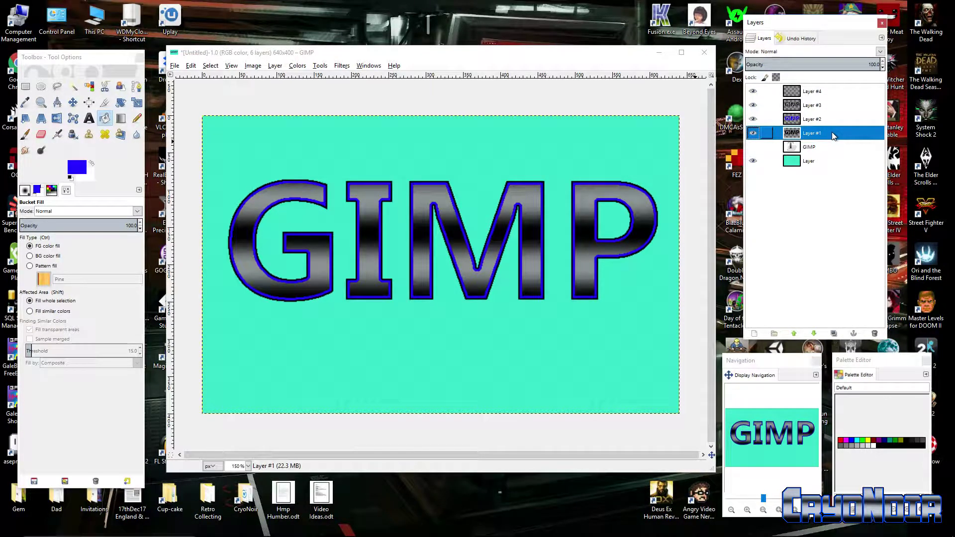
right_click(831, 133)
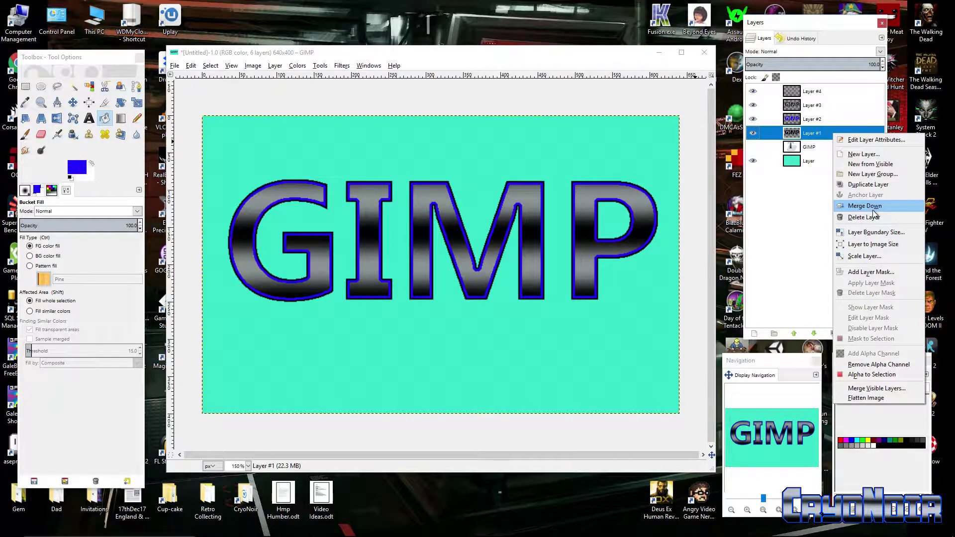
click(867, 184)
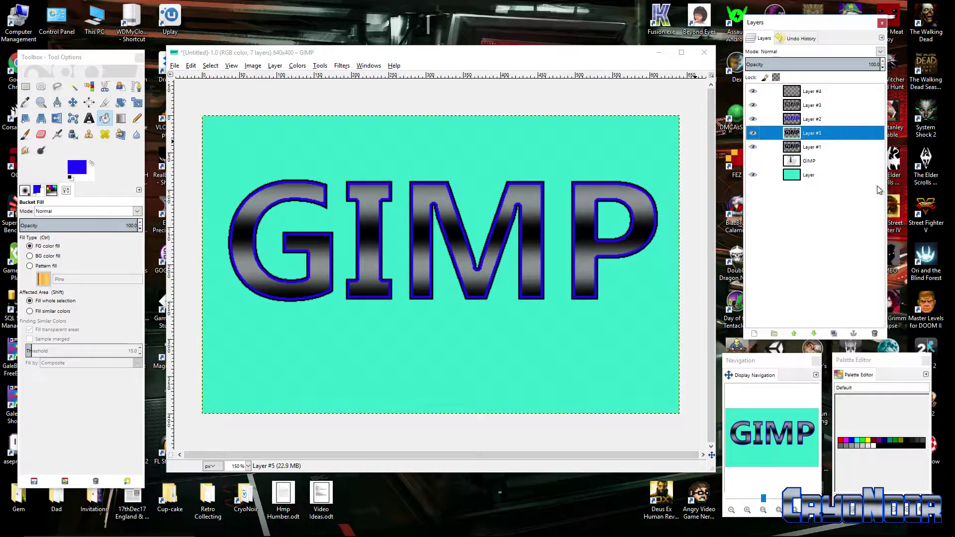
Step: Make Layer #1 active and hide all the letter layers above it
click(831, 147)
click(753, 91)
click(753, 105)
click(752, 119)
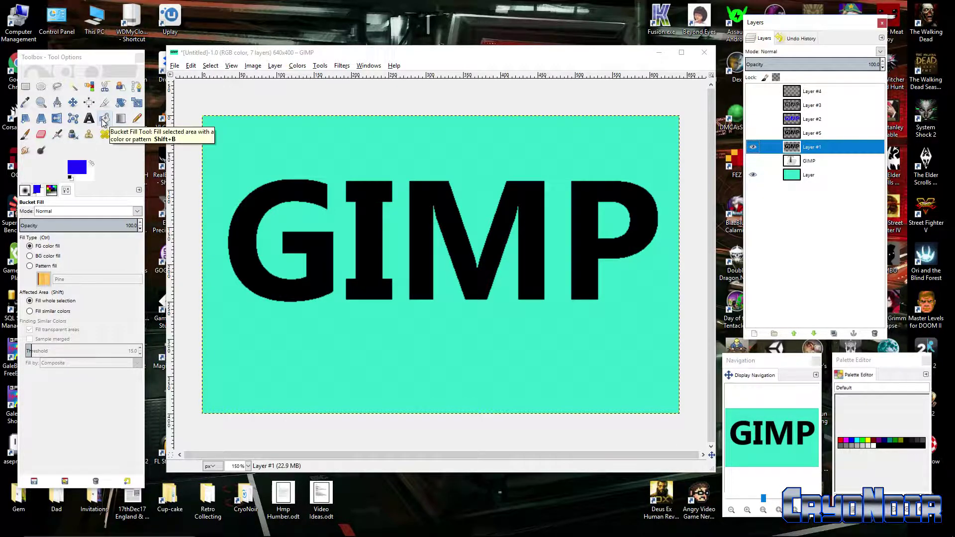
Step: Try a blue bucket fill on Layer #1 without any selection, and undo it
click(245, 221)
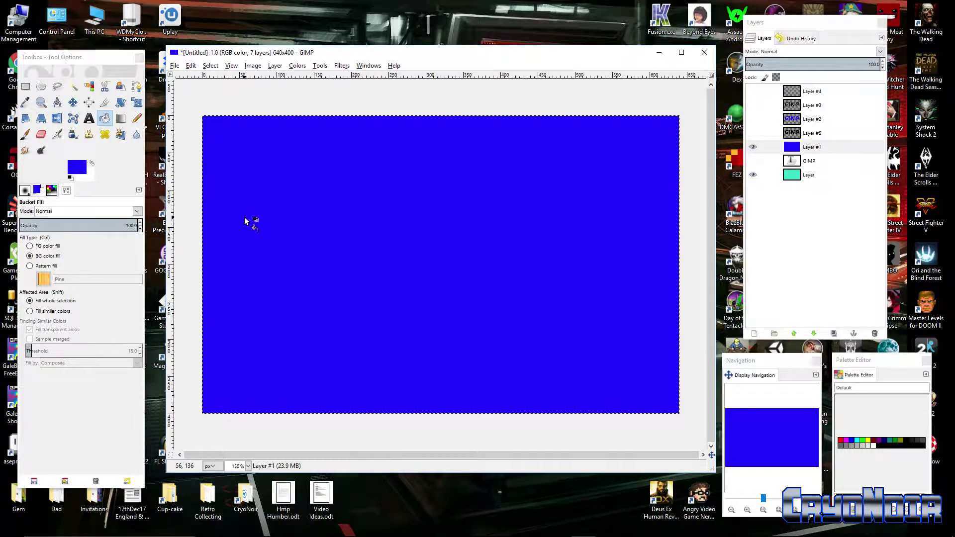
key(ctrl+z)
Step: Create a selection from Layer #1's alpha and fill its letters with the blue foreground color
right_click(821, 146)
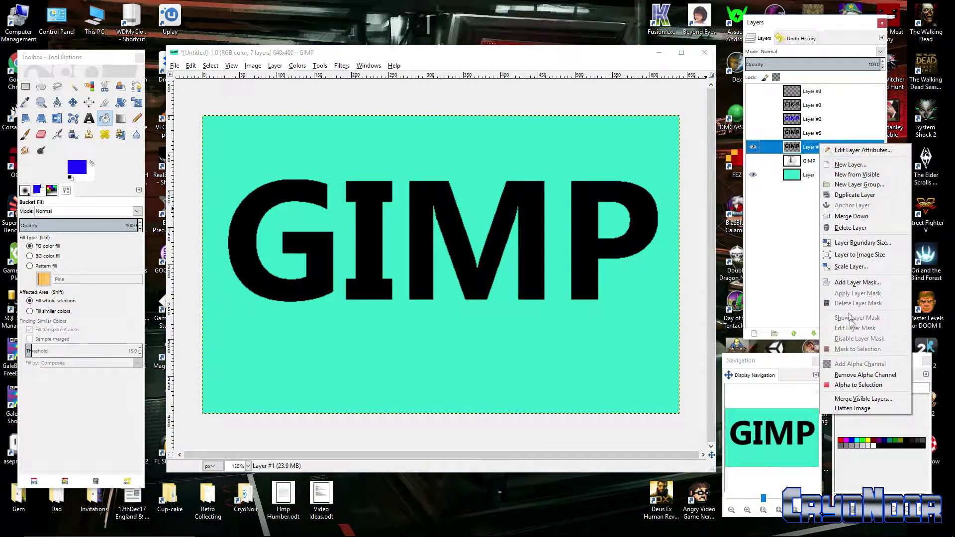
click(851, 385)
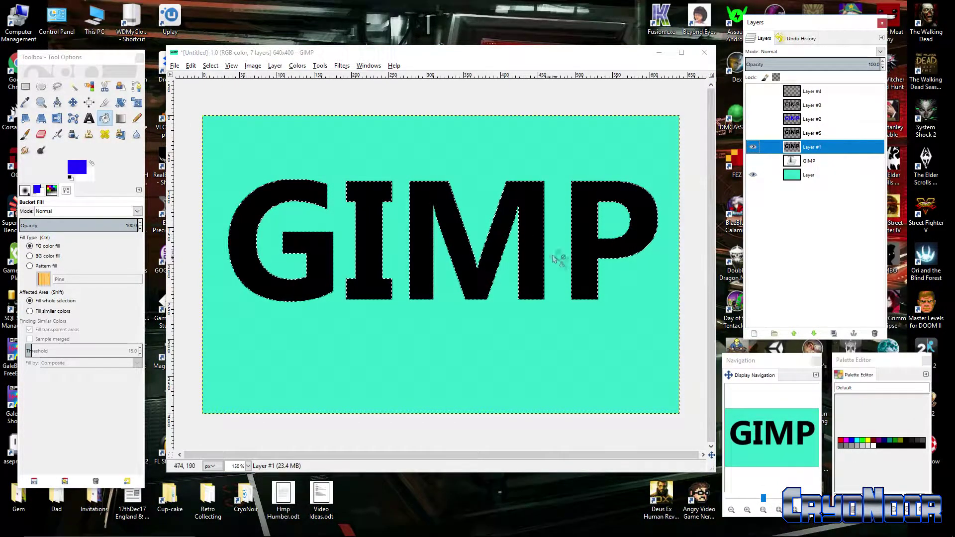
click(524, 217)
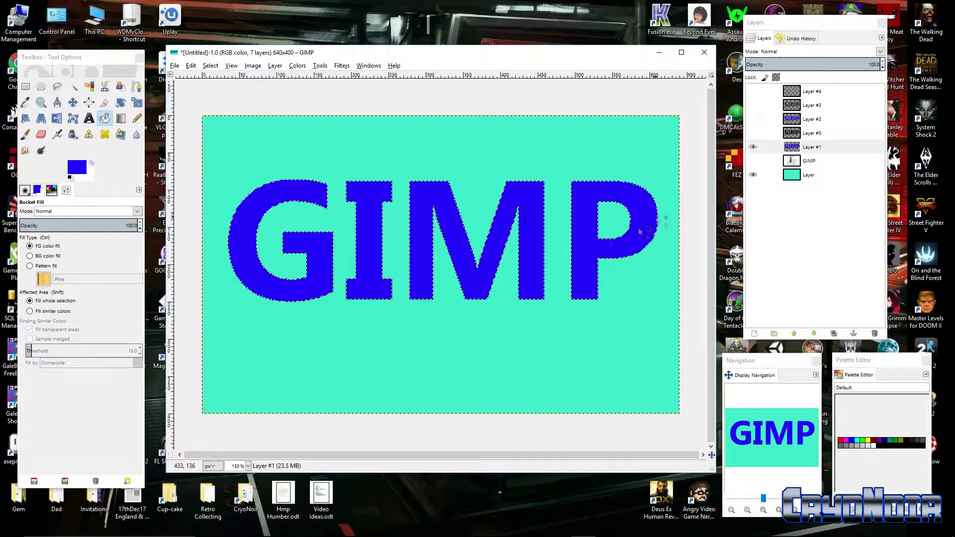
Step: Remove the selection around the letters, keeping Layer #1 as the active layer
click(843, 144)
key(ctrl+shift+a)
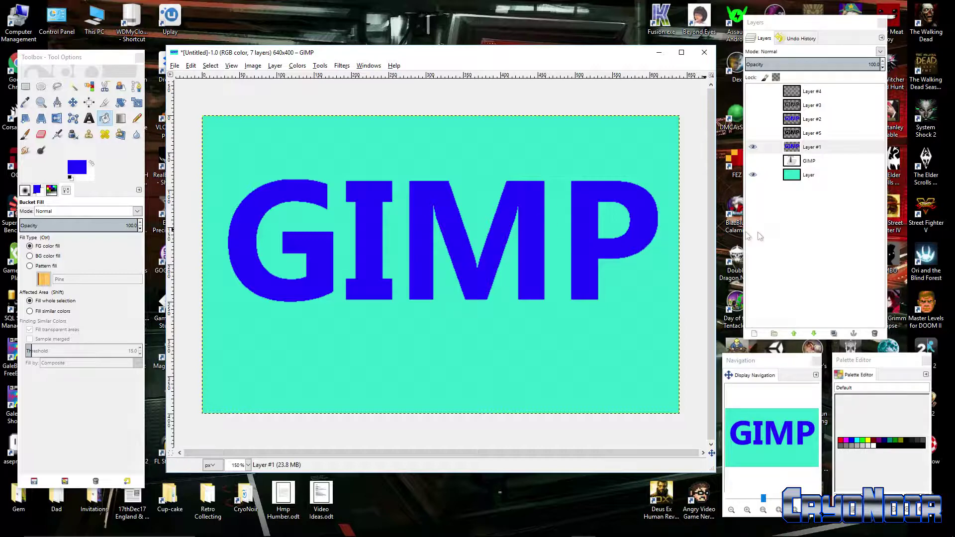
click(845, 146)
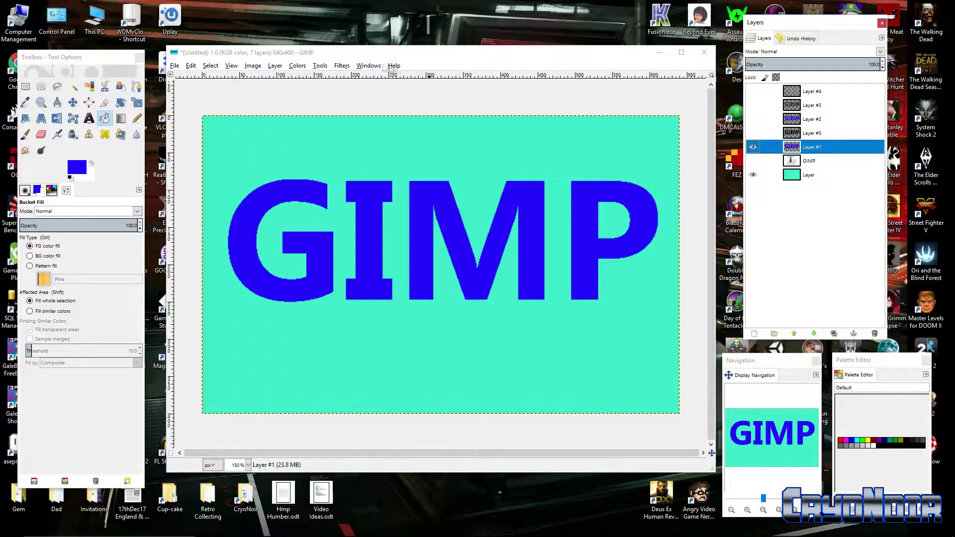
Step: Apply a Gaussian Blur to the blue letters on Layer #1 with horizontal and vertical radii of 36 px
click(342, 65)
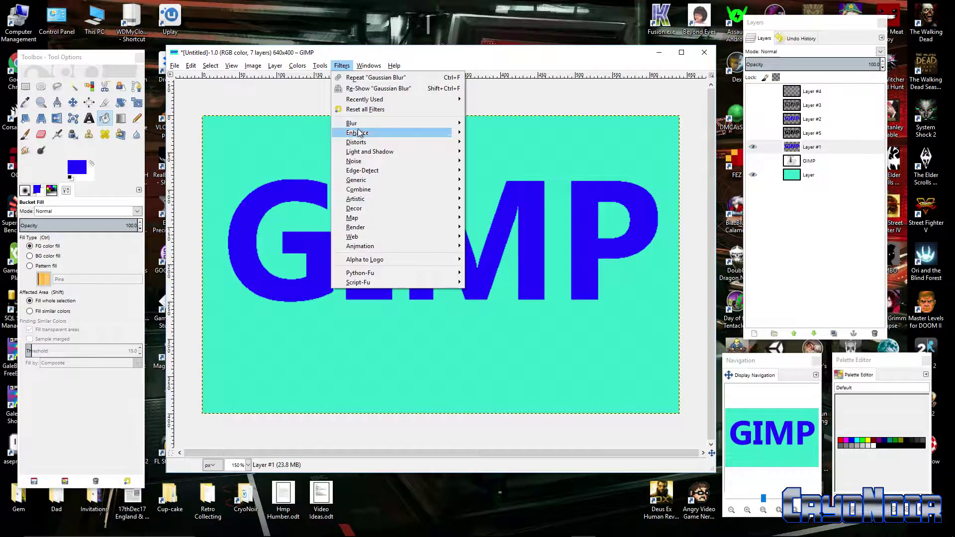
mouse_move(358, 123)
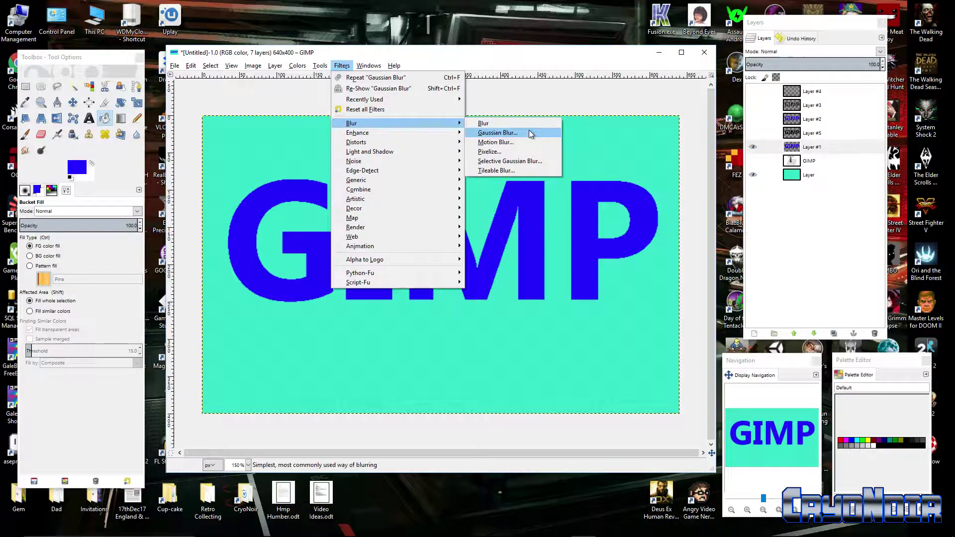
click(498, 133)
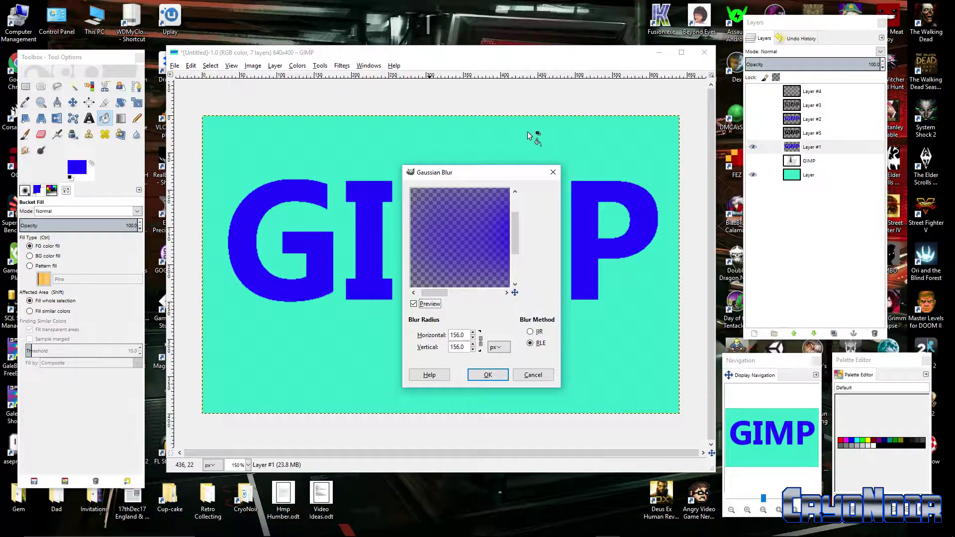
click(473, 337)
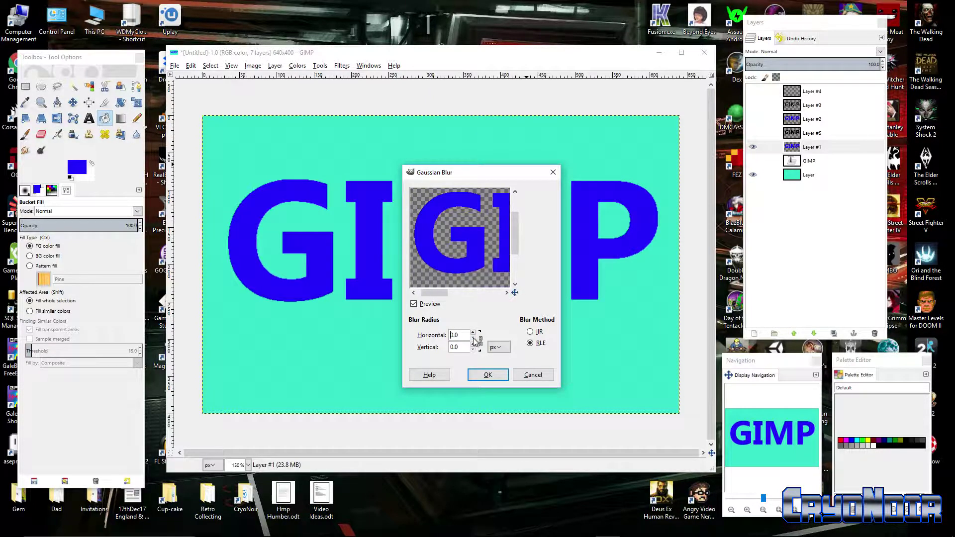
click(474, 332)
click(473, 333)
click(474, 333)
click(473, 332)
click(473, 332)
click(473, 332)
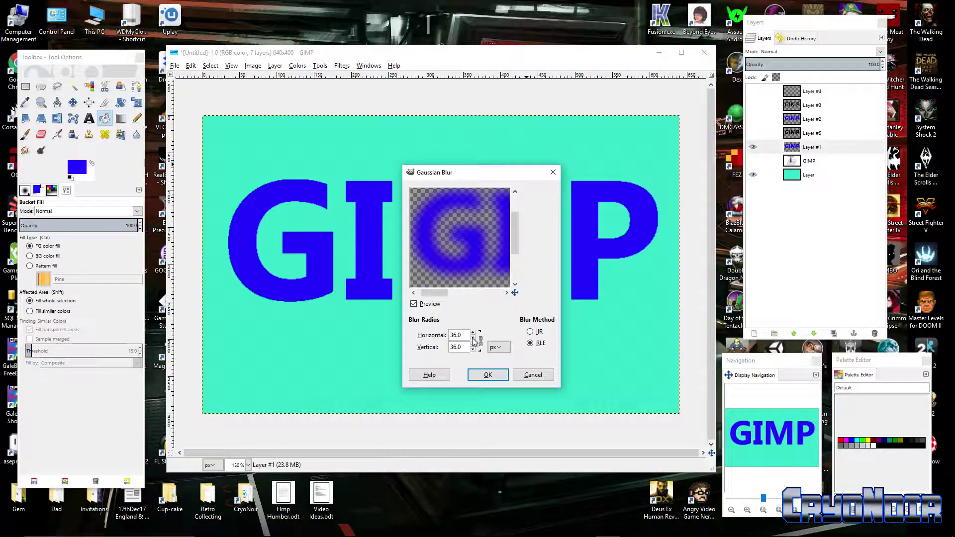
click(487, 376)
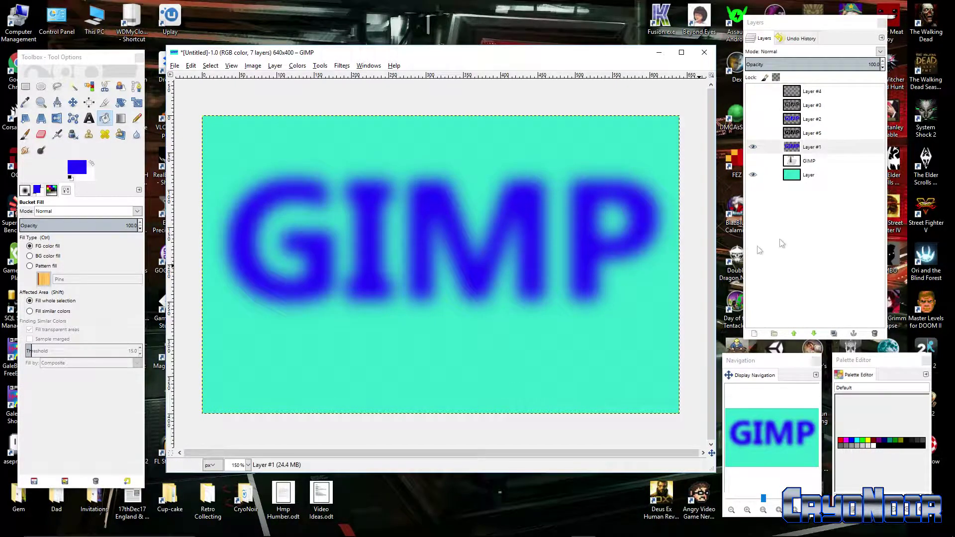
Step: Reset the foreground color to black and bucket-fill the turquoise background layer with it
click(816, 175)
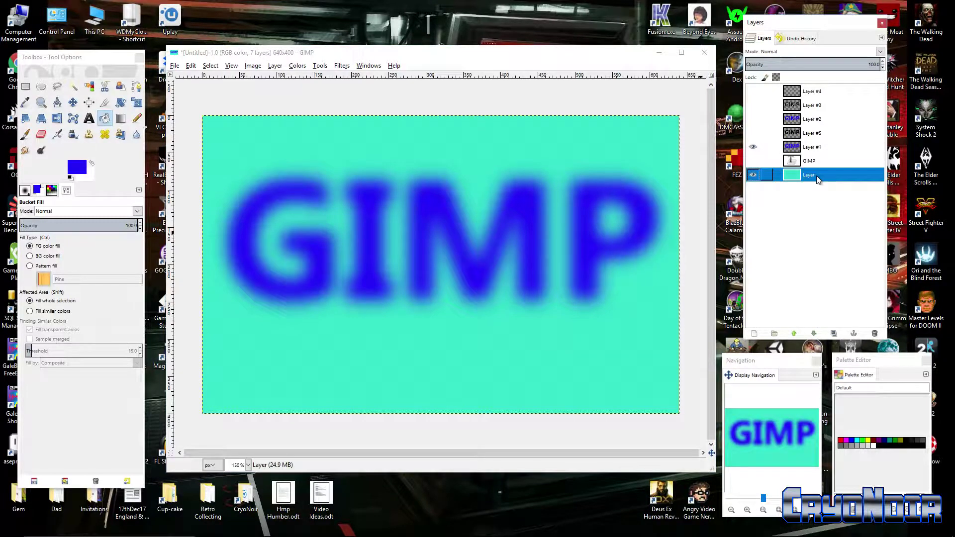
click(69, 178)
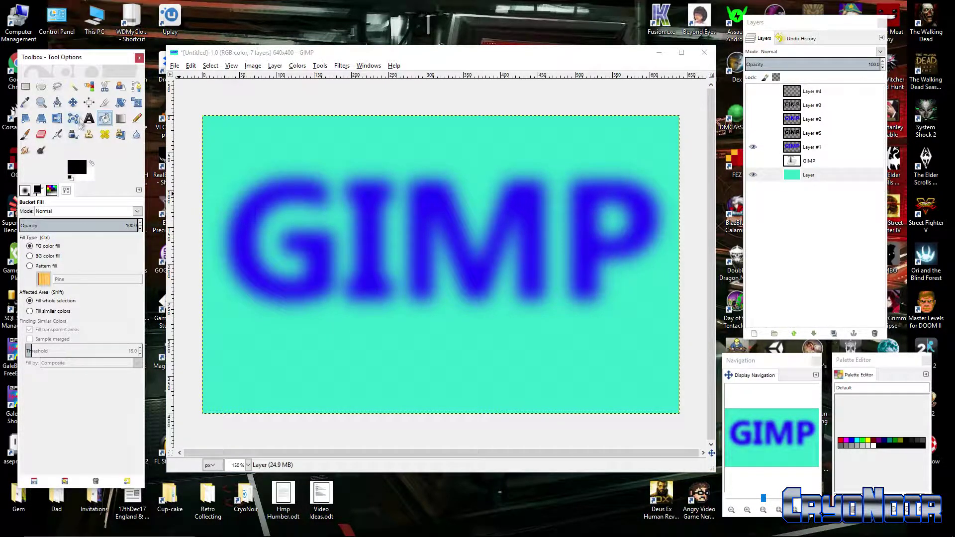
click(801, 175)
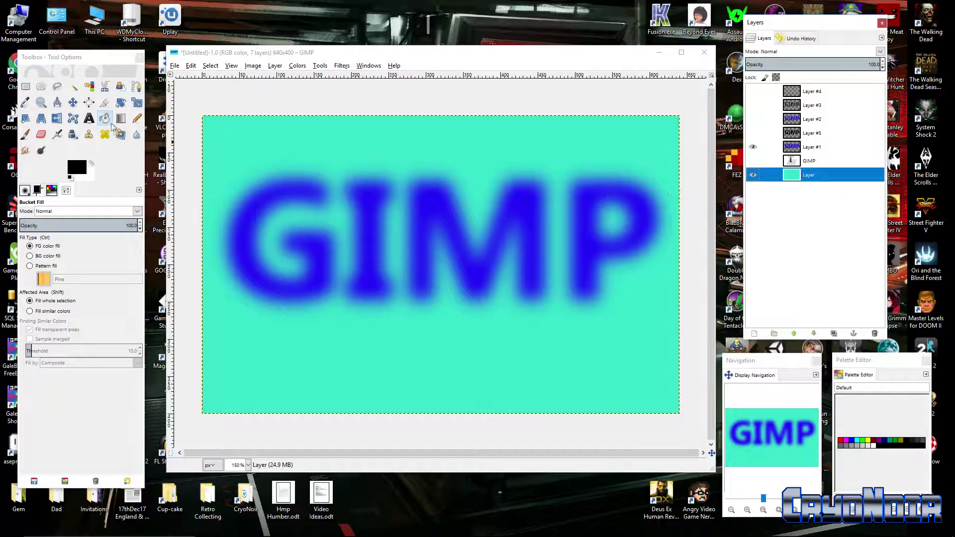
click(602, 348)
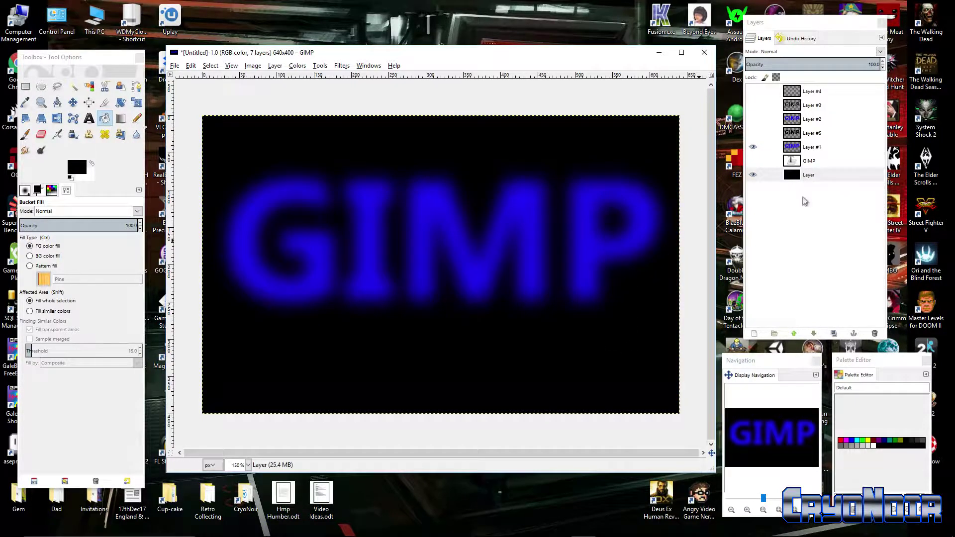
Step: Make the letter layers Layer #5, Layer #2, Layer #3 and Layer #4 visible again
click(753, 133)
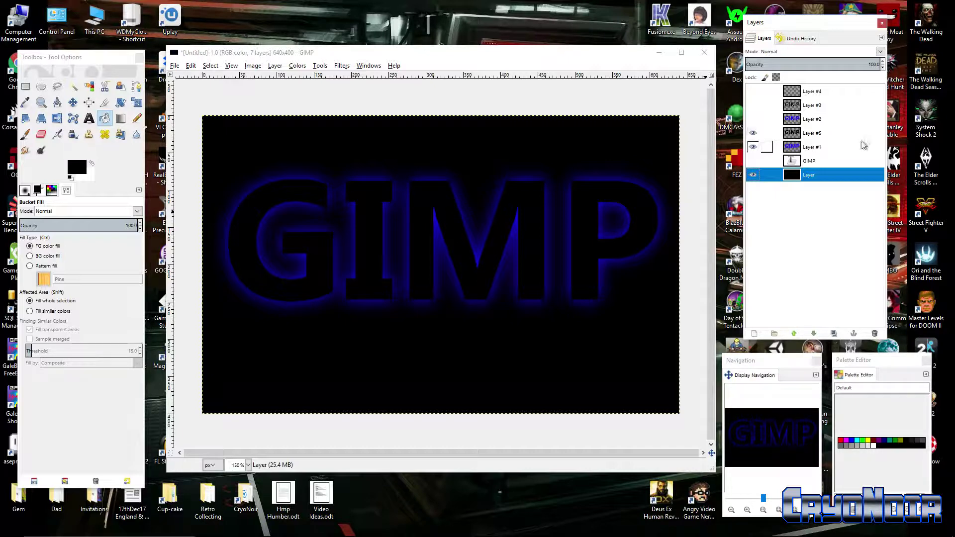
click(752, 119)
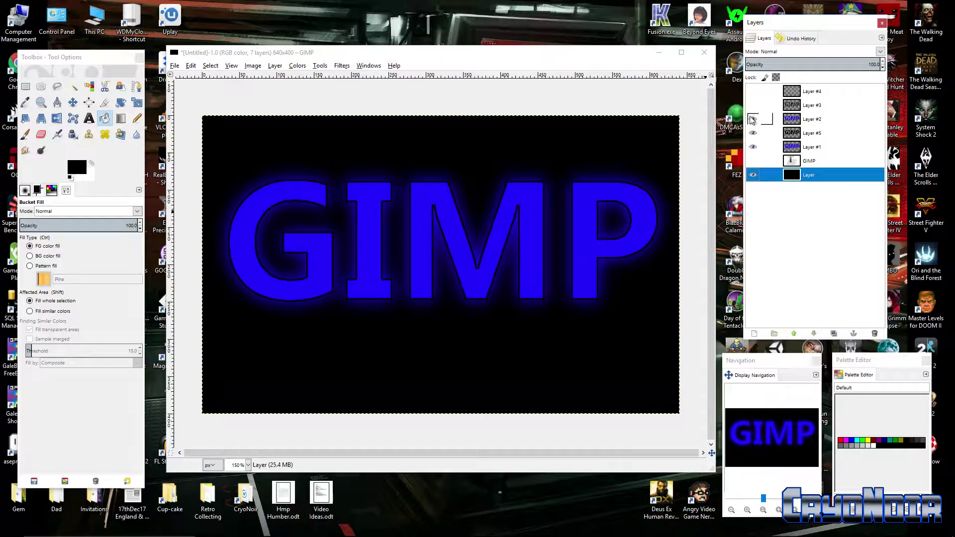
click(752, 106)
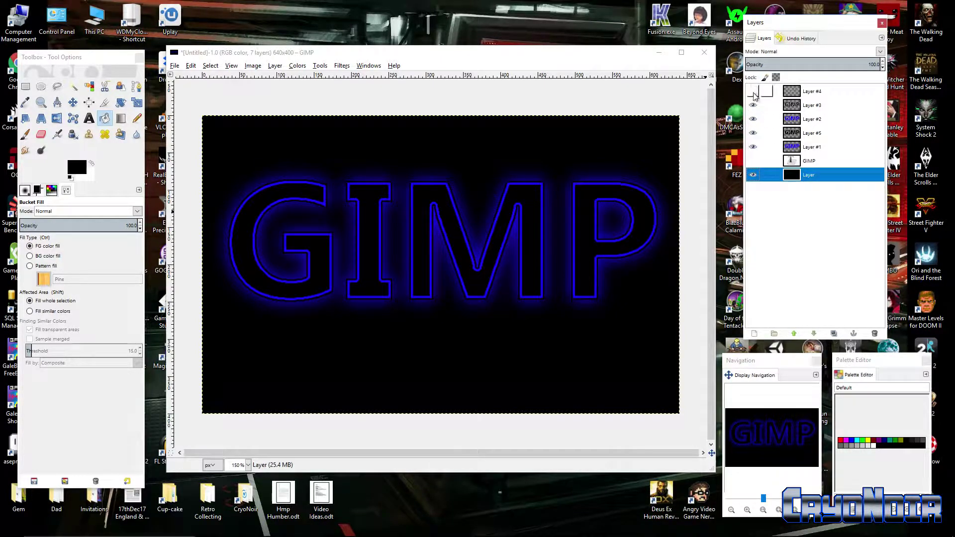
click(753, 93)
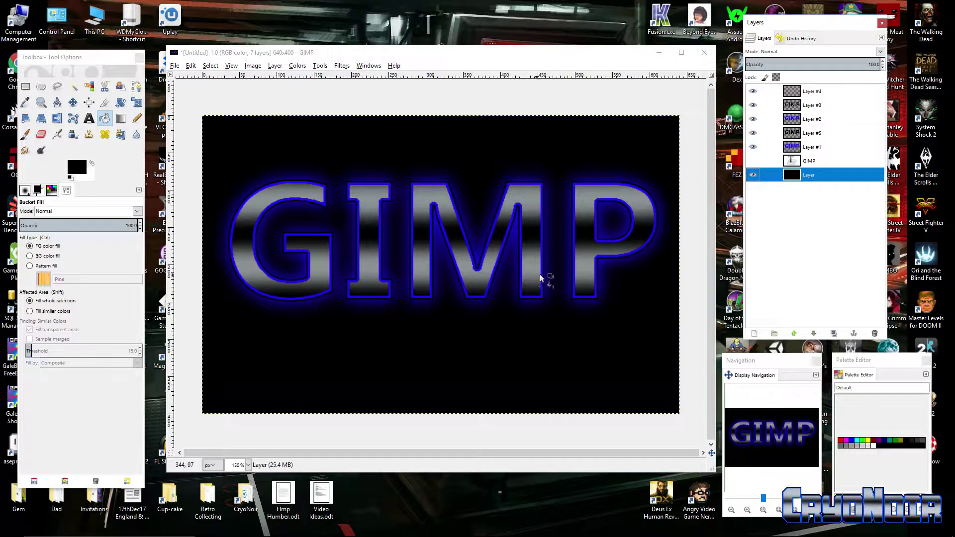
Step: Move the Navigation window beside the image and inspect the glowing text at smaller and larger zoom levels
click(773, 361)
drag(773, 363, 713, 168)
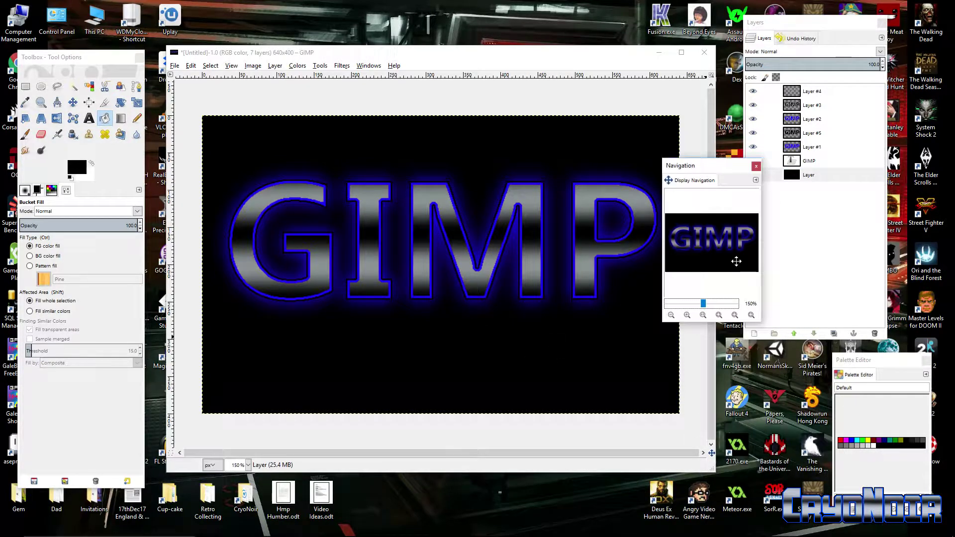
drag(702, 304, 699, 307)
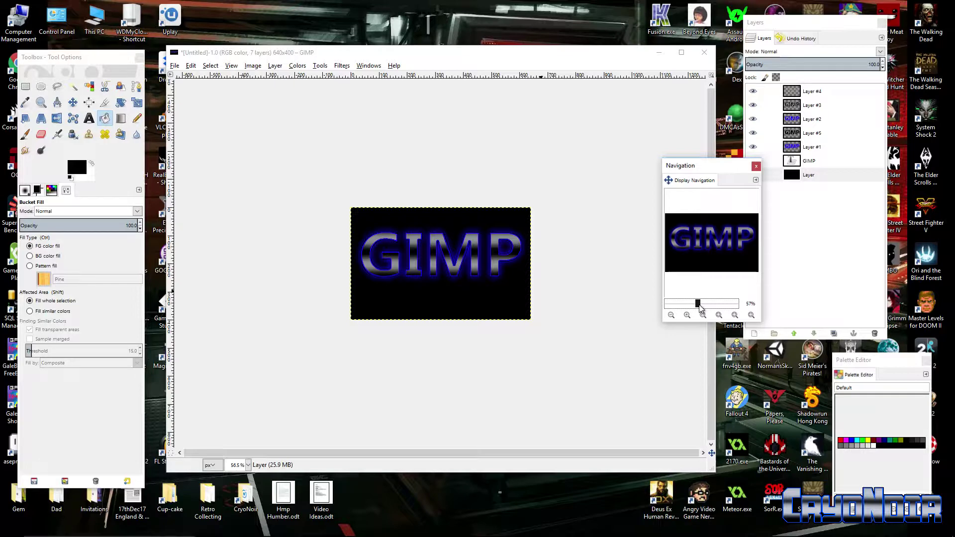
drag(699, 306, 706, 305)
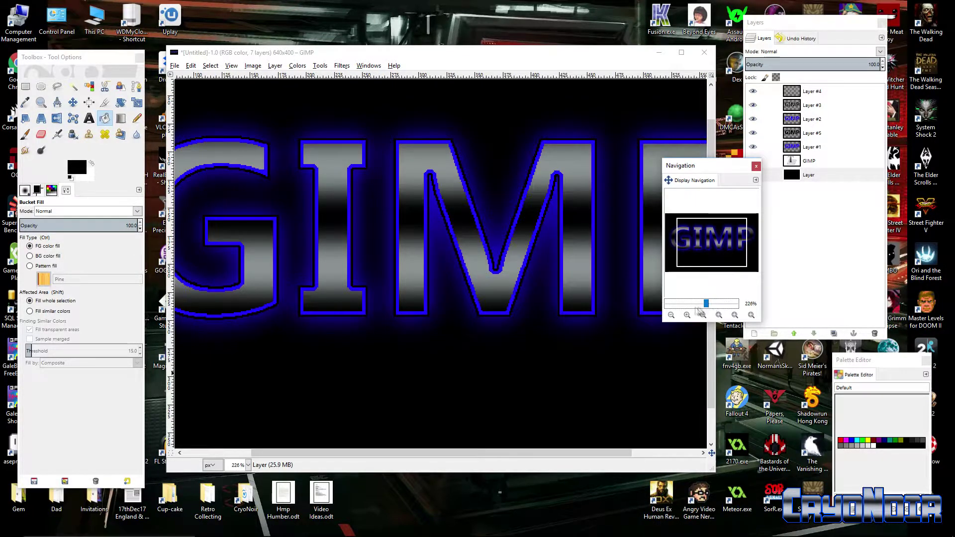
click(687, 306)
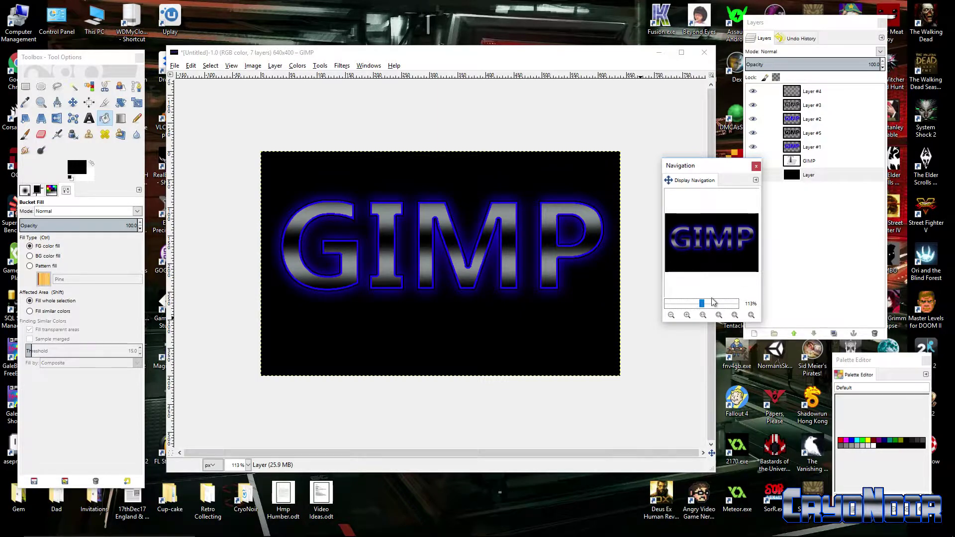